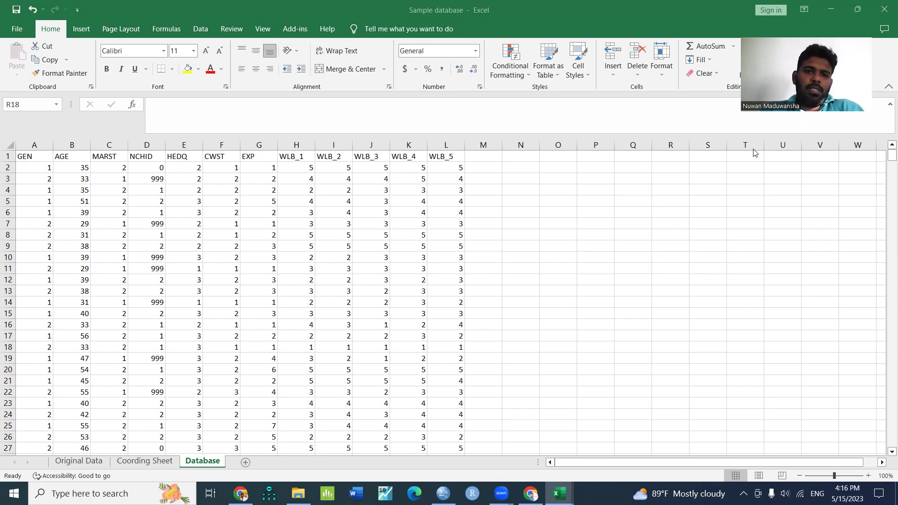
Save the workbook and look through its Original Data, Coording Sheet and Database worksheets.
click(16, 9)
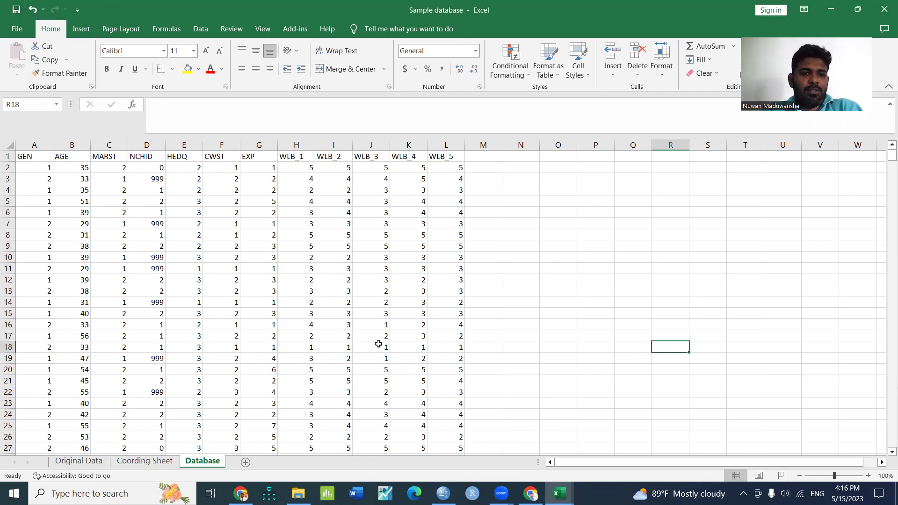
click(79, 461)
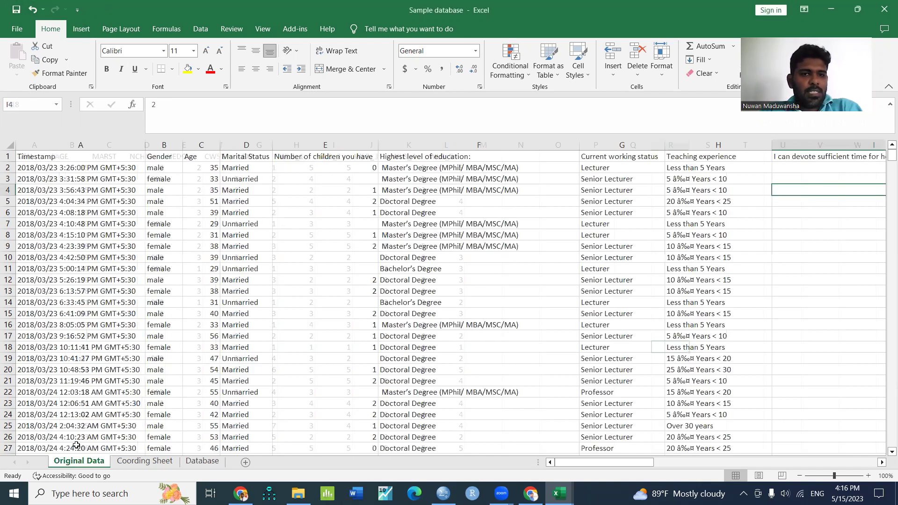
click(147, 463)
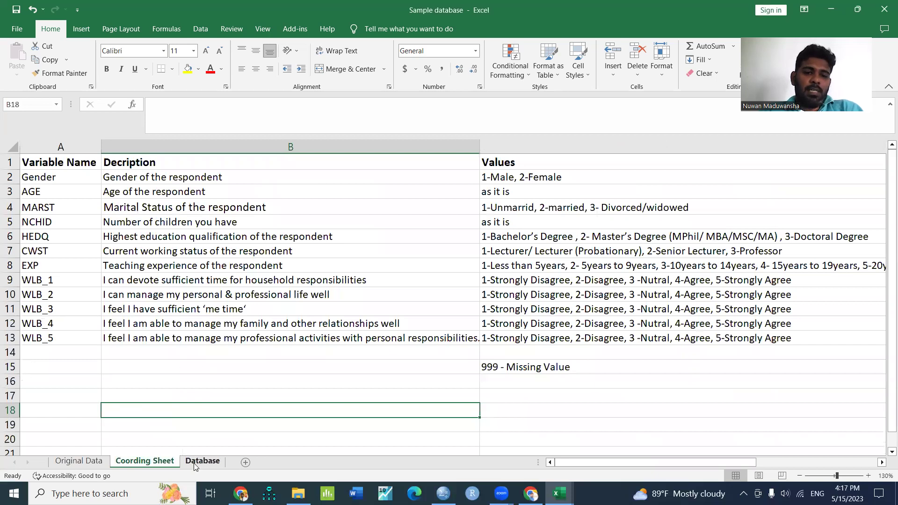
click(197, 463)
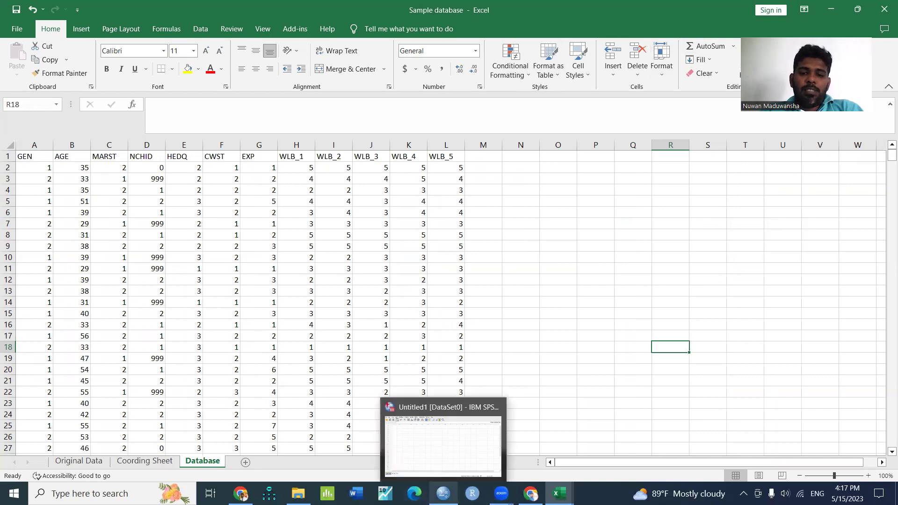
Switch to SPSS Statistics and open the Excel file Sample database.xlsx from the Academic (D:) drive.
click(443, 439)
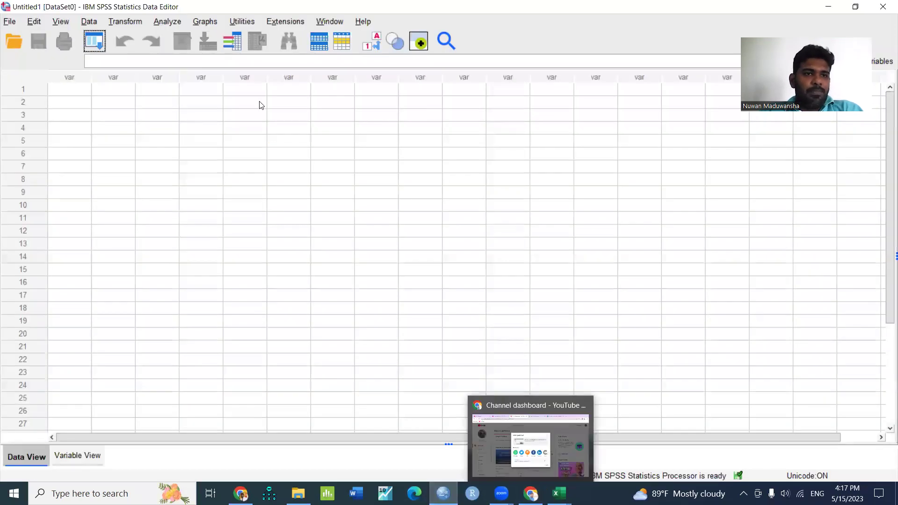
click(9, 22)
mouse_move(21, 52)
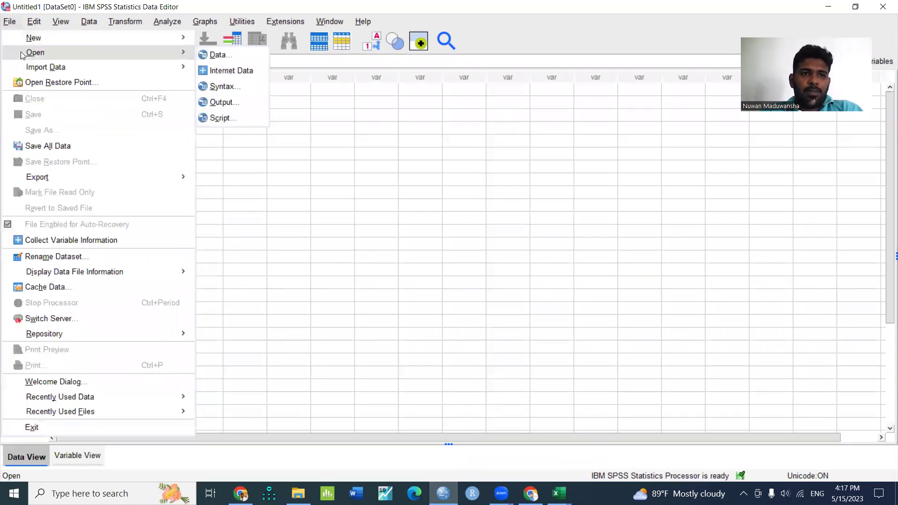
click(212, 54)
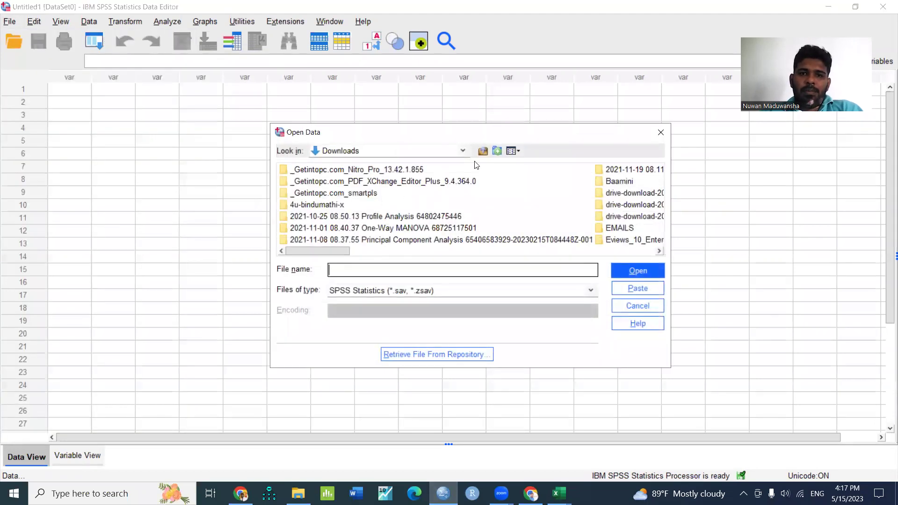
click(463, 150)
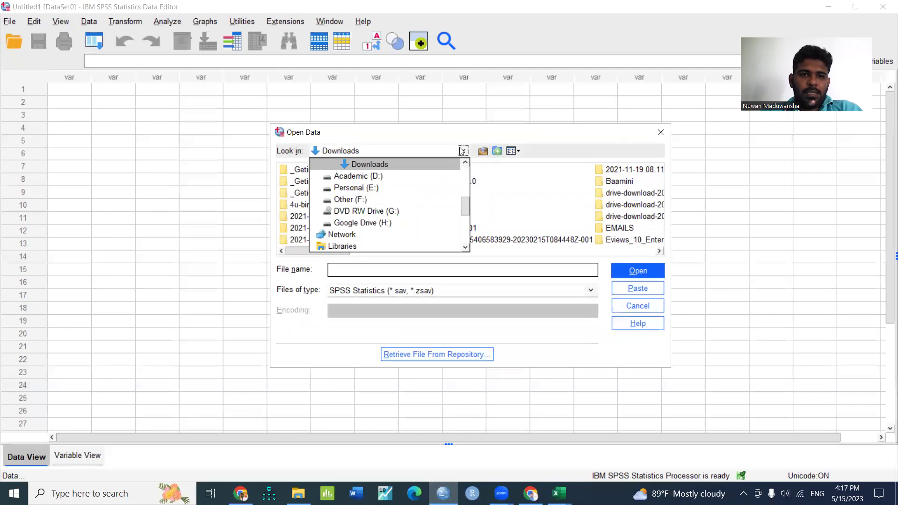
click(408, 176)
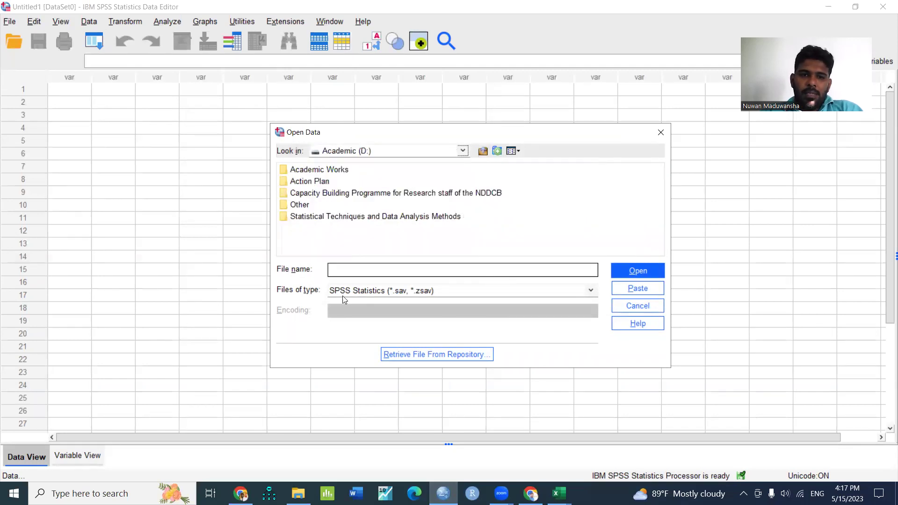
click(476, 291)
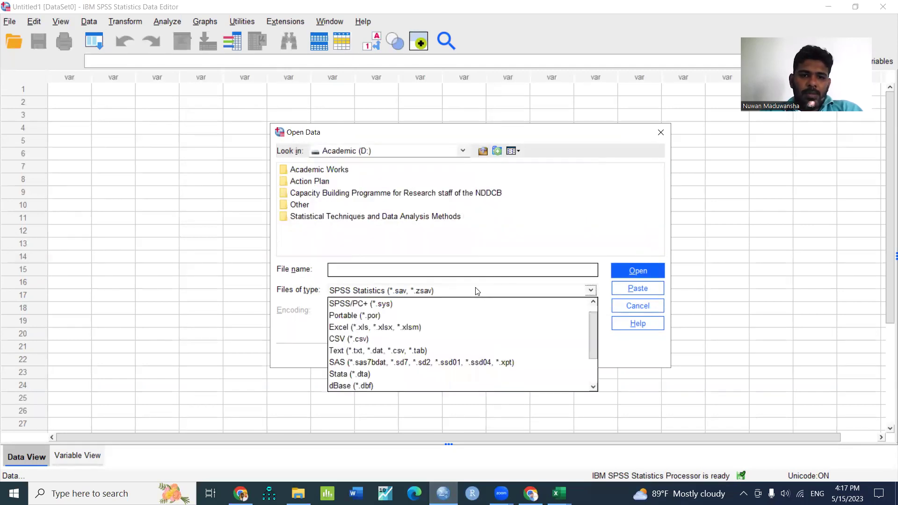
click(449, 327)
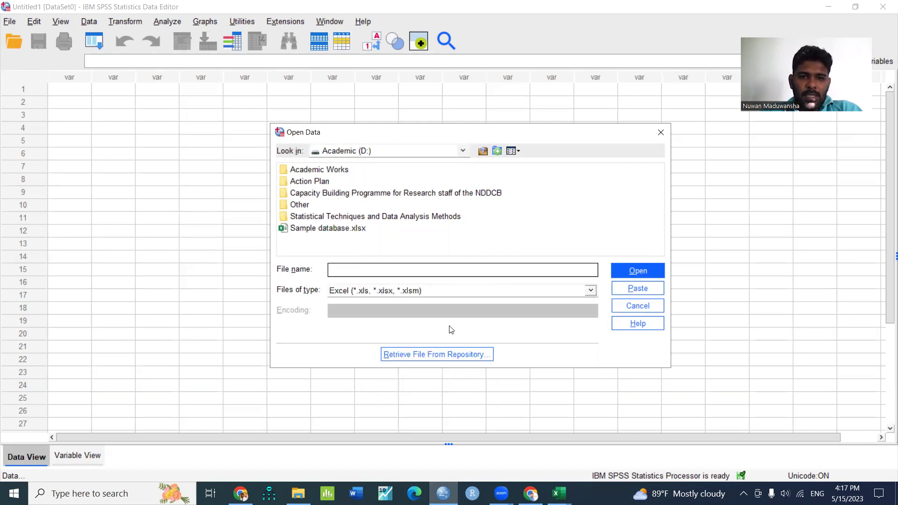
click(298, 229)
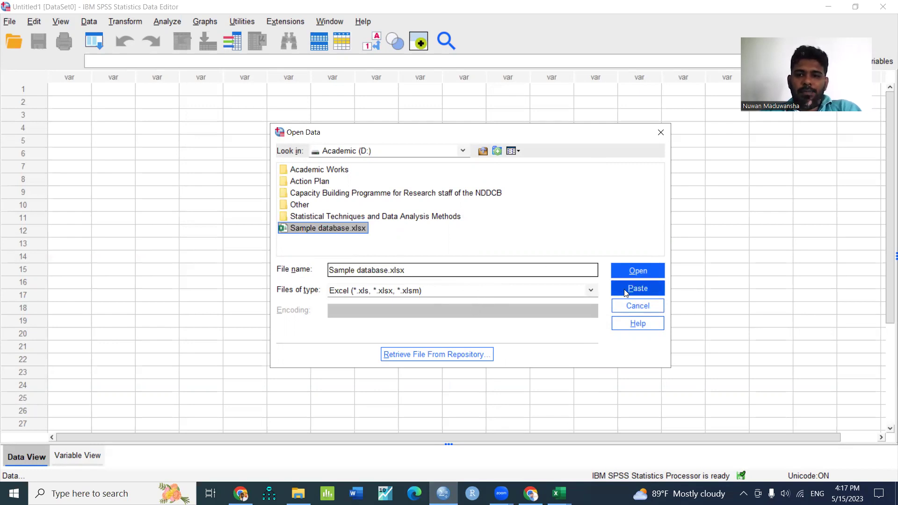
click(640, 272)
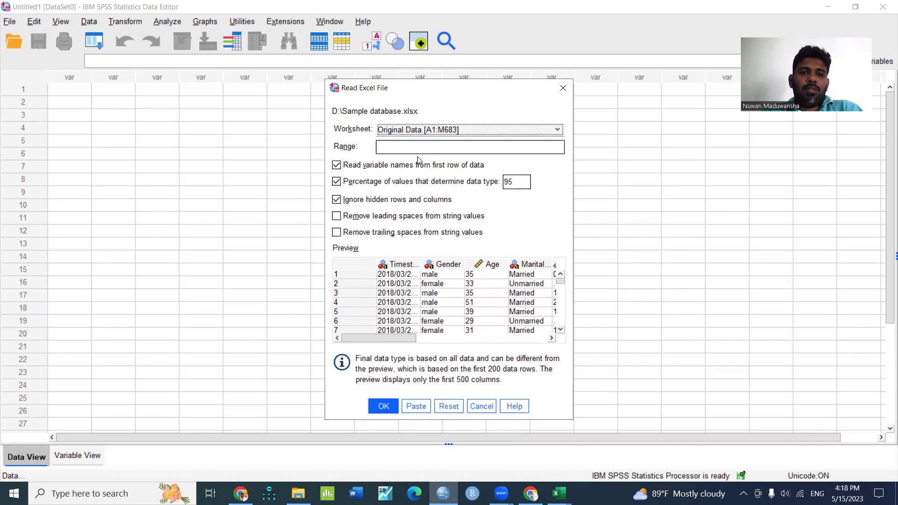
Choose the Database [A1:L683] worksheet as the source for reading the Excel file.
click(558, 131)
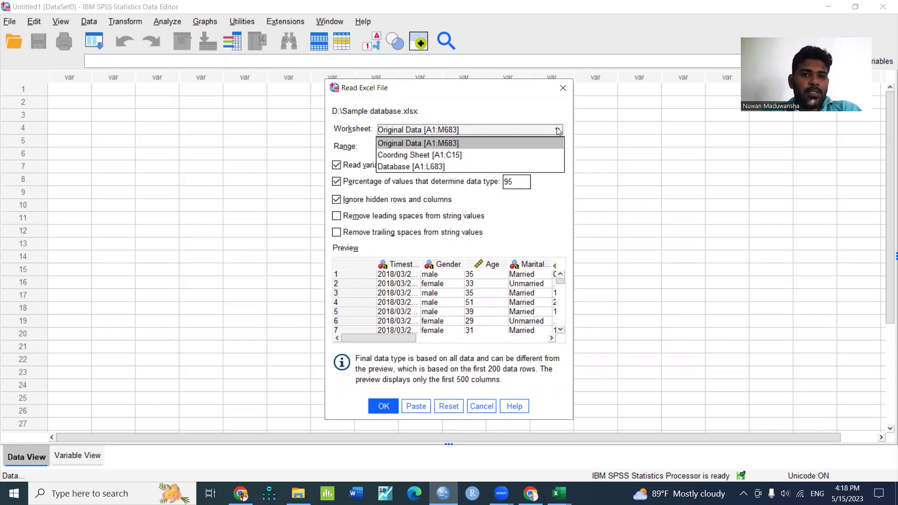
click(452, 141)
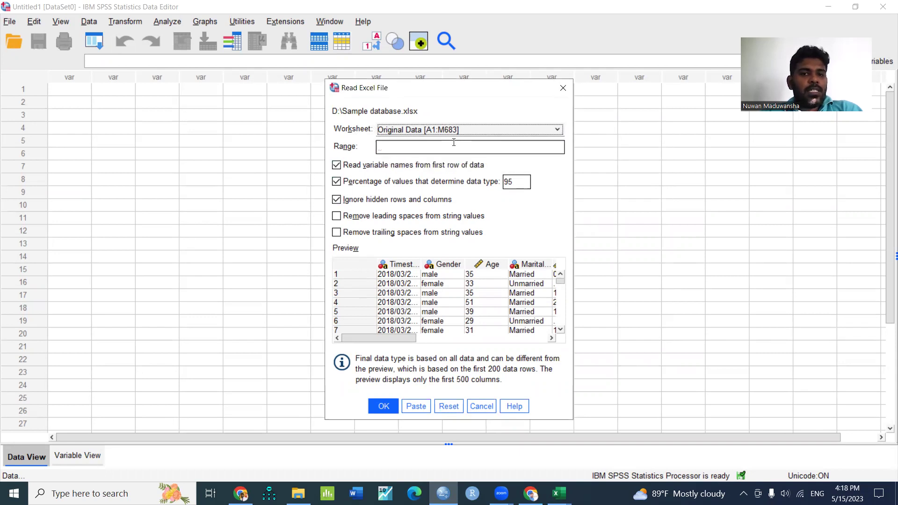
click(483, 132)
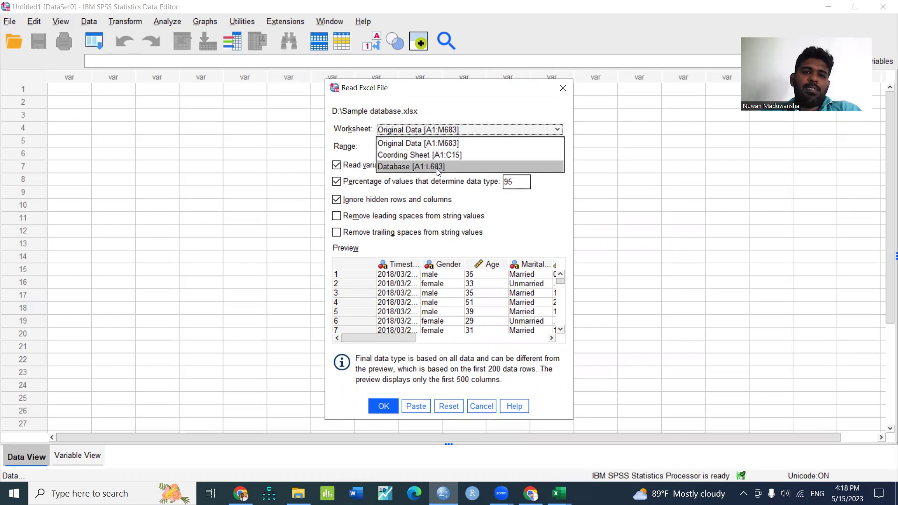
click(420, 168)
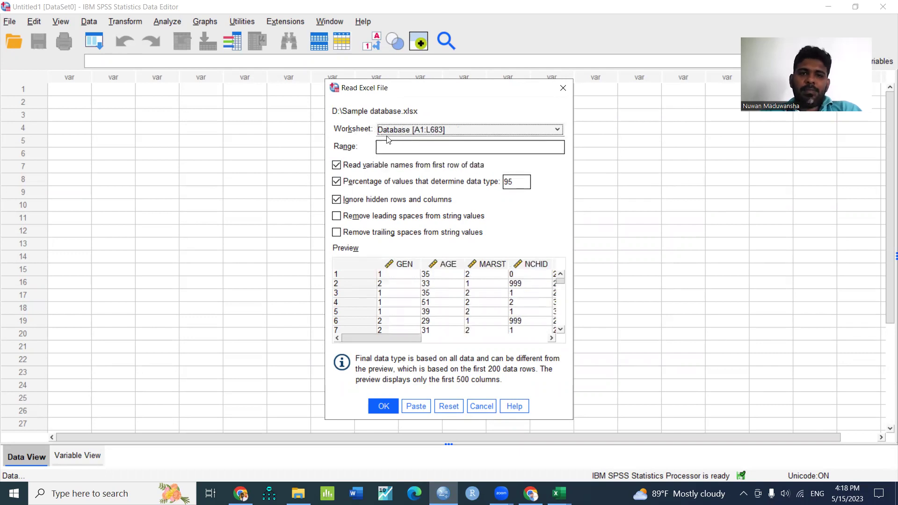
Compare the preview with and without variable names from the first row, keep that option enabled, and import the worksheet.
click(336, 165)
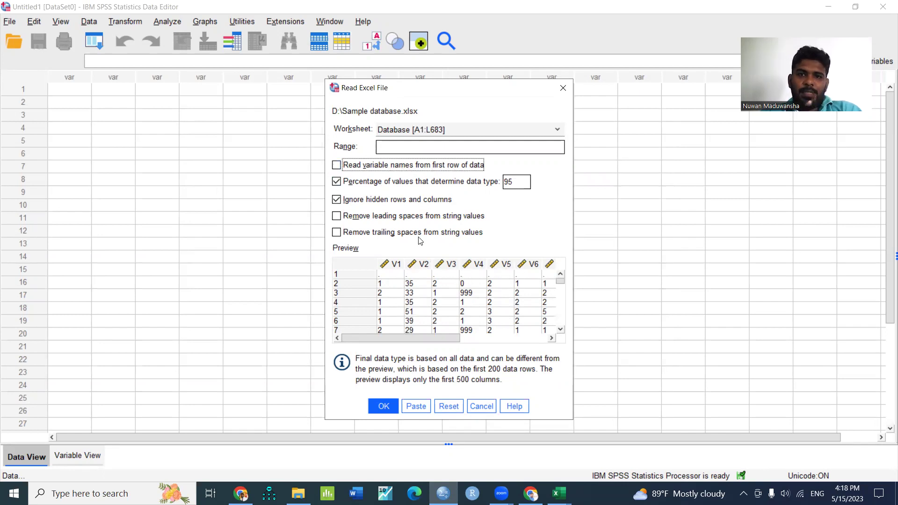
click(337, 165)
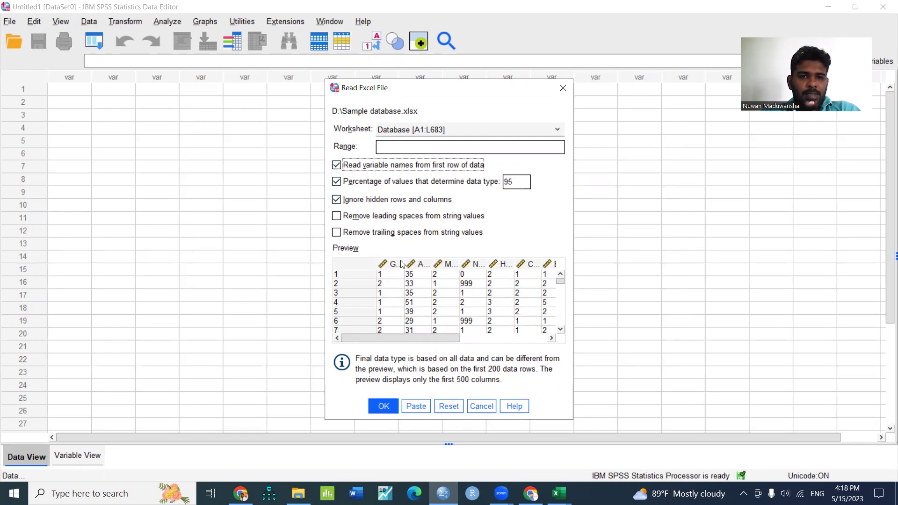
drag(404, 264, 479, 266)
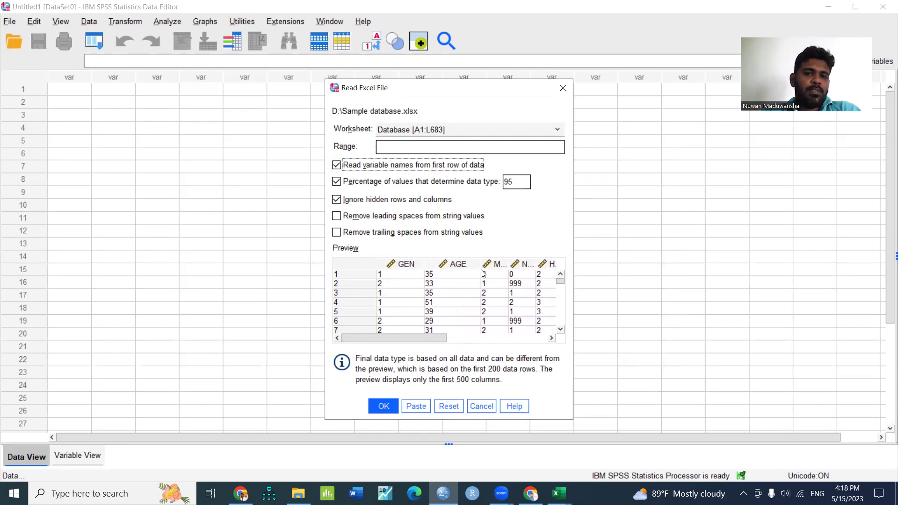
drag(434, 338, 541, 356)
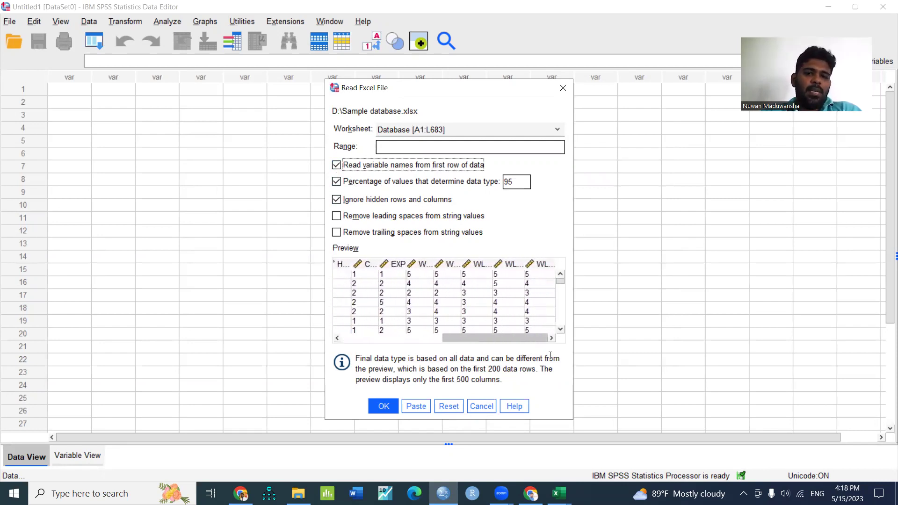
click(383, 409)
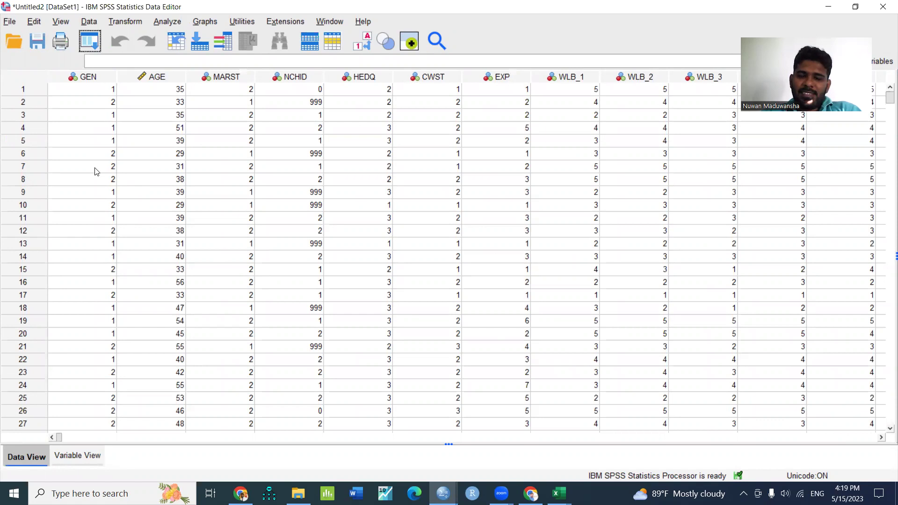
Examine the imported GEN values in Data View and the variable definitions in Variable View.
mouse_move(90, 82)
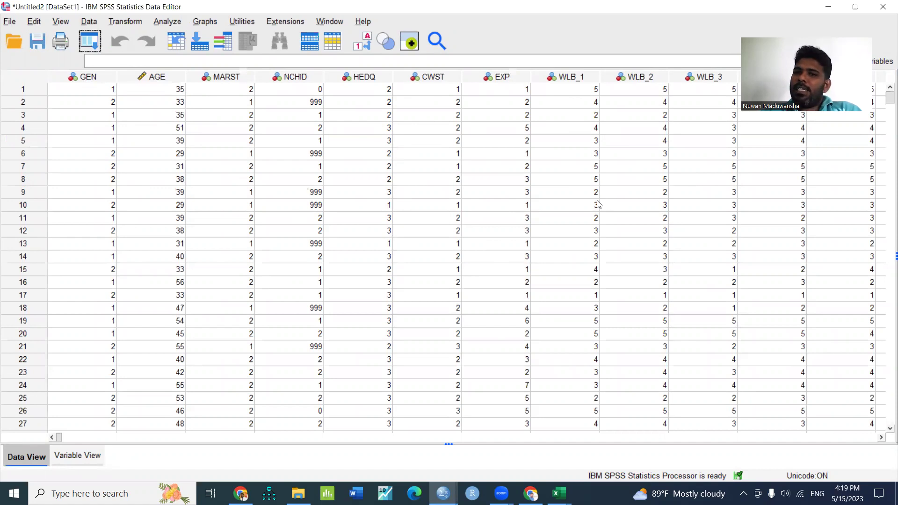
click(111, 93)
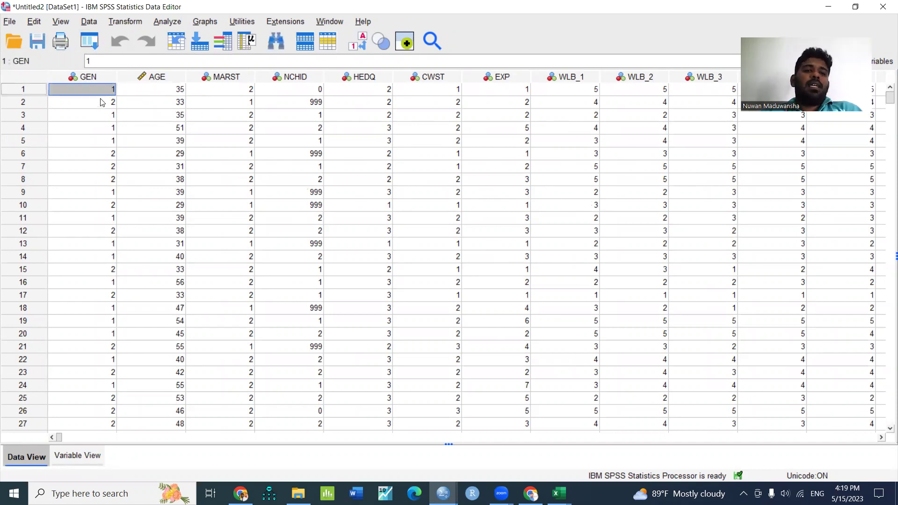
click(102, 102)
click(103, 114)
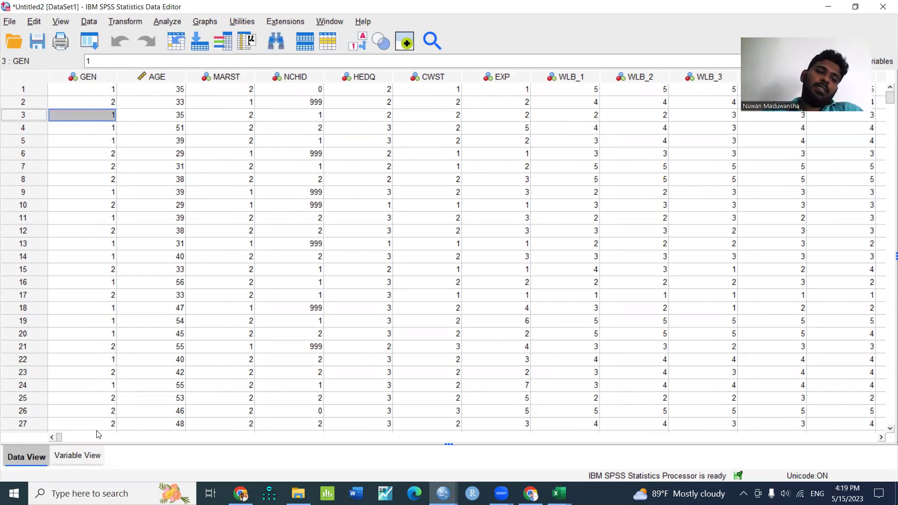
click(81, 457)
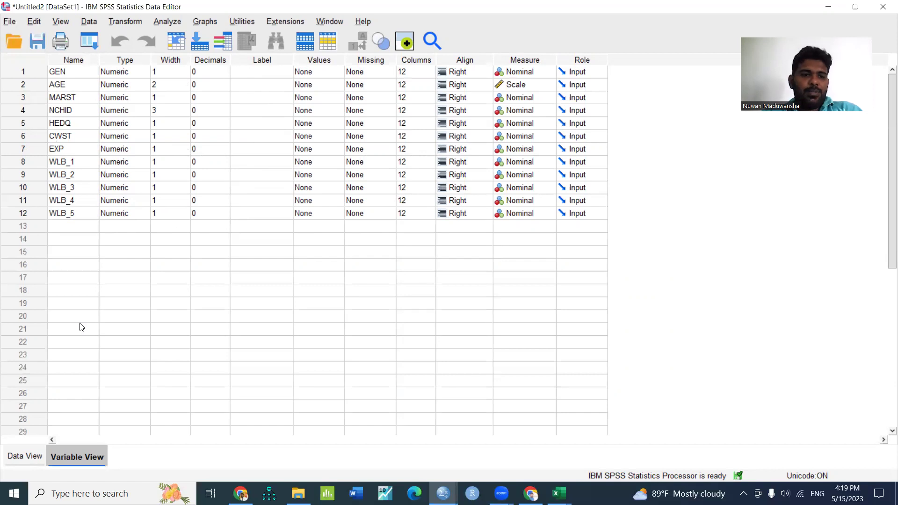
click(19, 459)
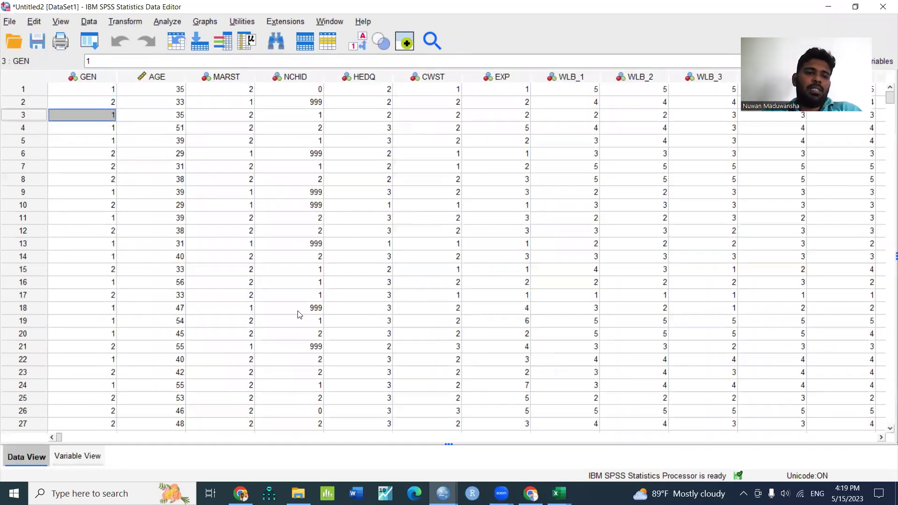
click(60, 455)
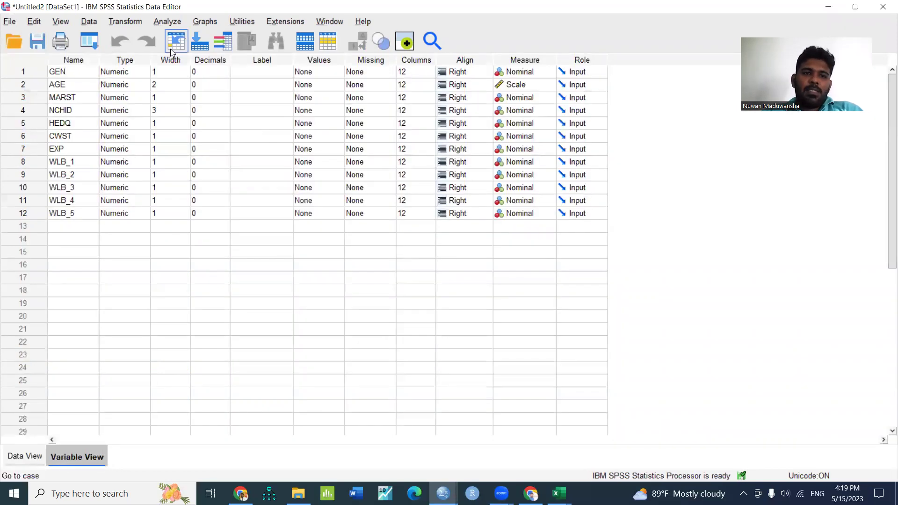
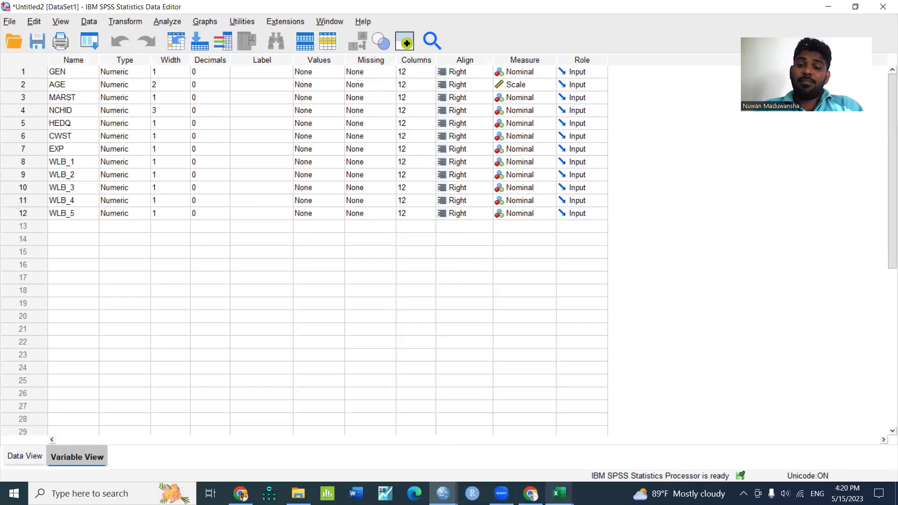
Switch to the Sample database workbook in Excel and copy the variable descriptions in B2:B13 of the Coording Sheet.
click(560, 493)
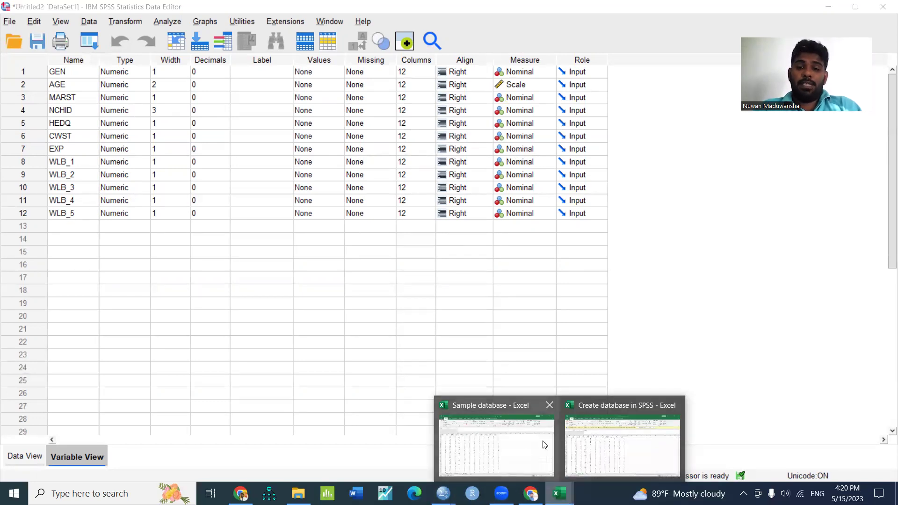
click(501, 449)
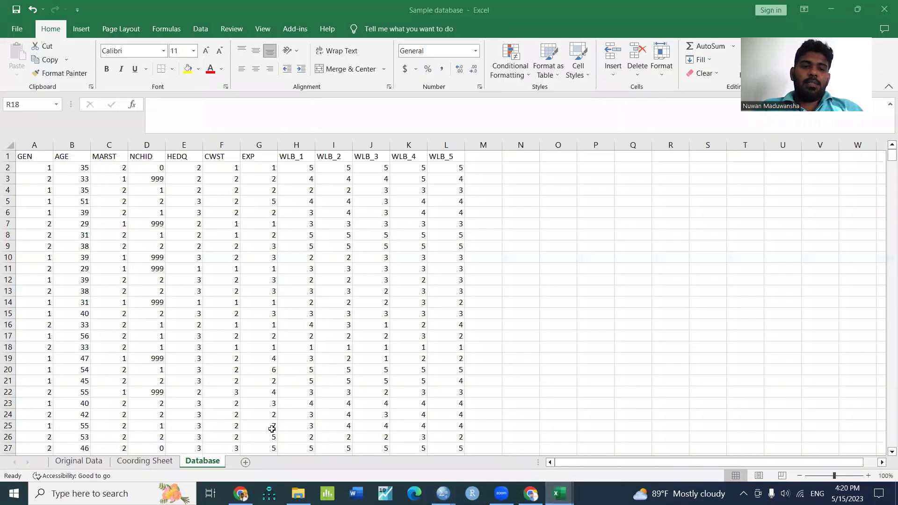
click(150, 462)
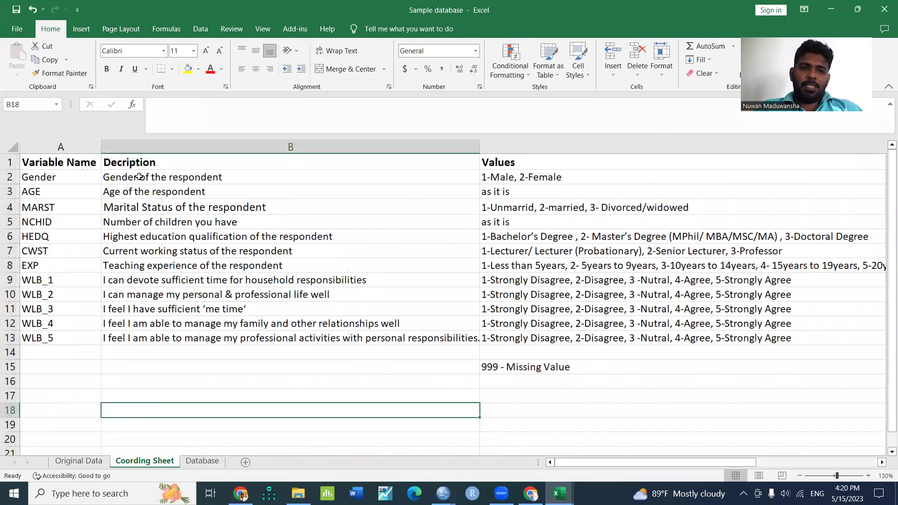
drag(139, 177, 158, 337)
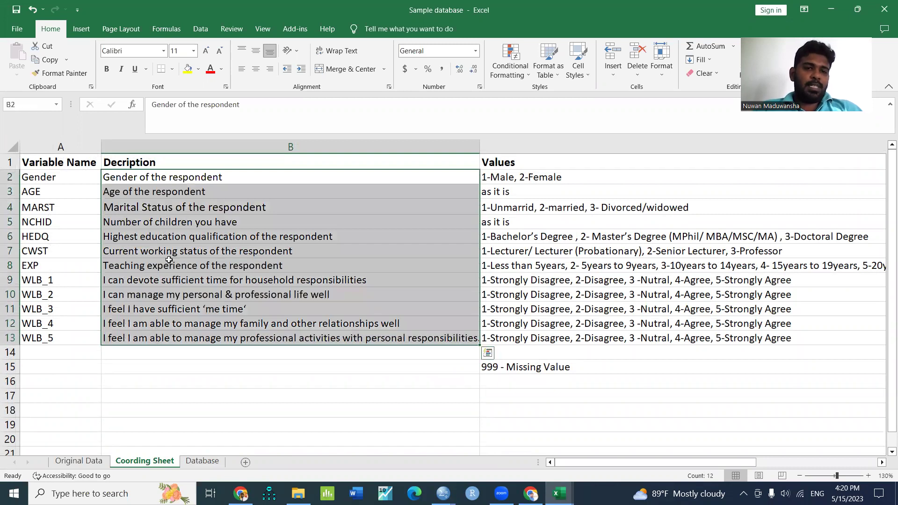
right_click(185, 209)
click(212, 236)
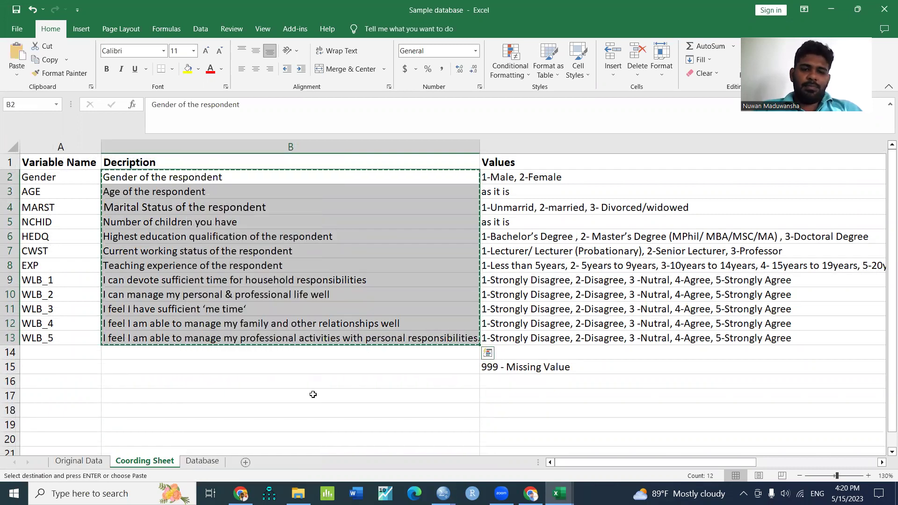
Switch to the SPSS Data Editor, paste the copied descriptions as labels for GEN through WLB_5, and widen the Label column.
click(443, 494)
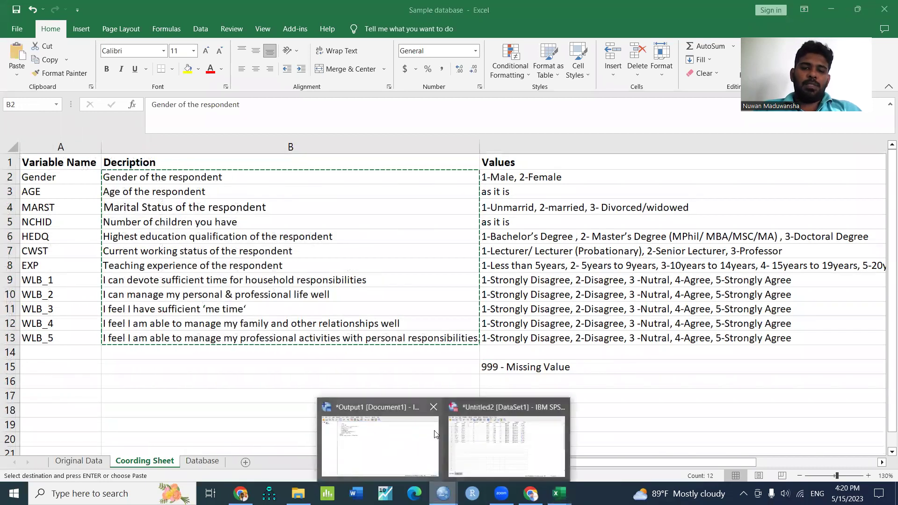
click(512, 444)
drag(247, 76, 243, 218)
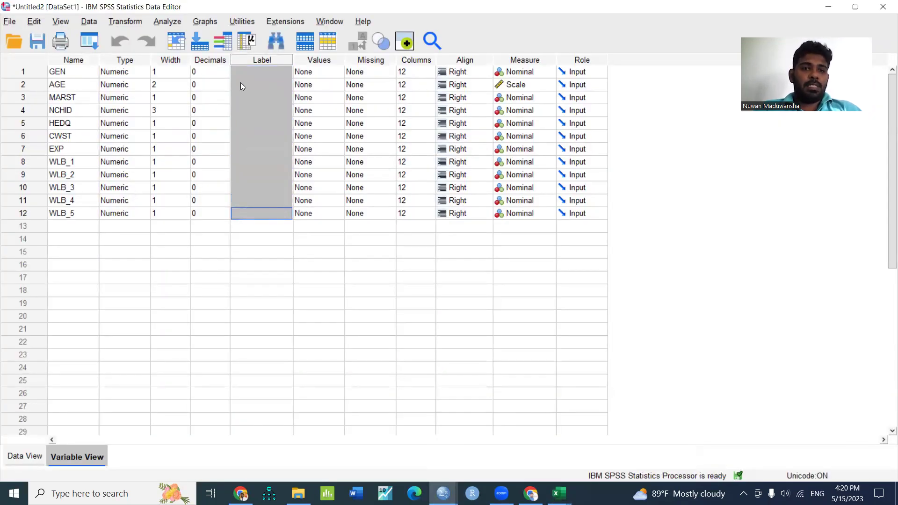
key(ctrl+v)
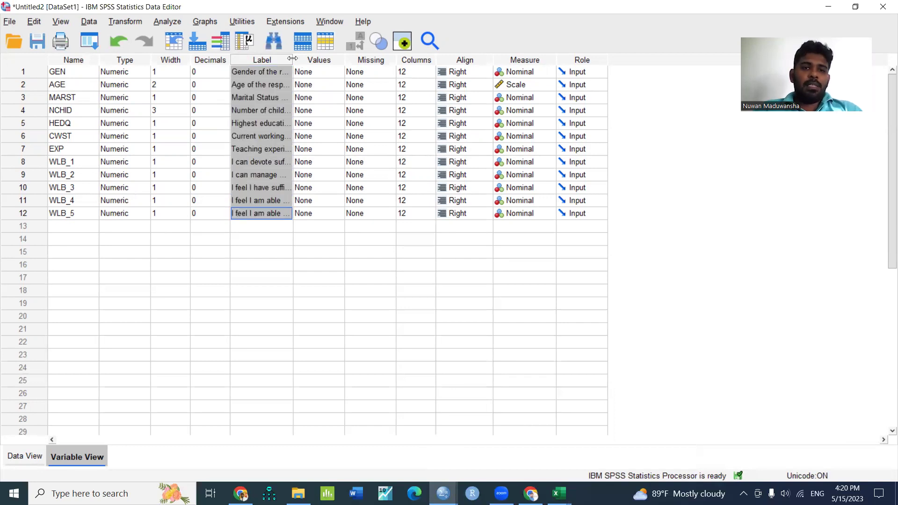
drag(293, 58, 426, 75)
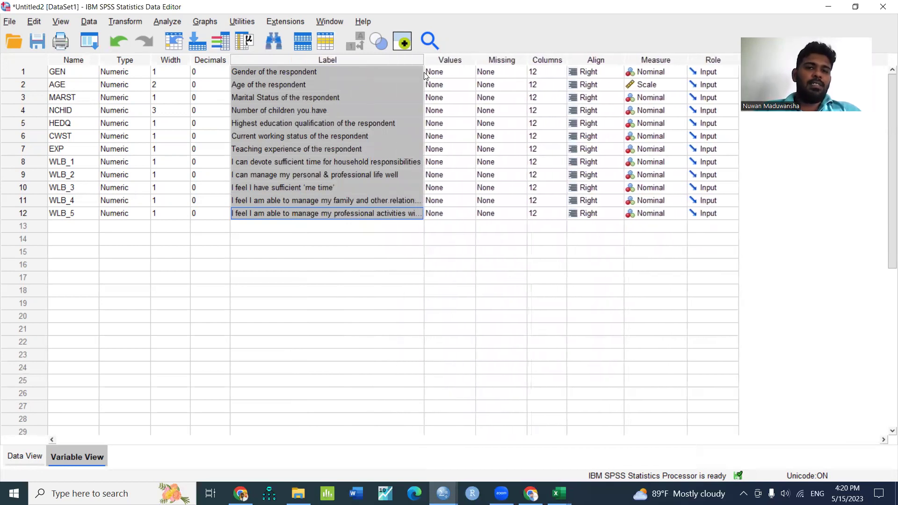
click(263, 255)
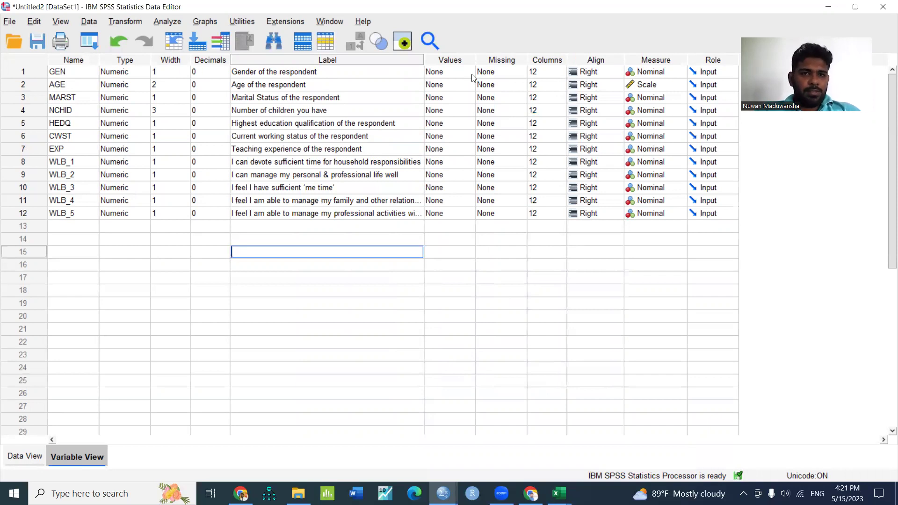
Check the GEN codes in Data View, and open the value label definitions of GEN from Variable View.
click(18, 460)
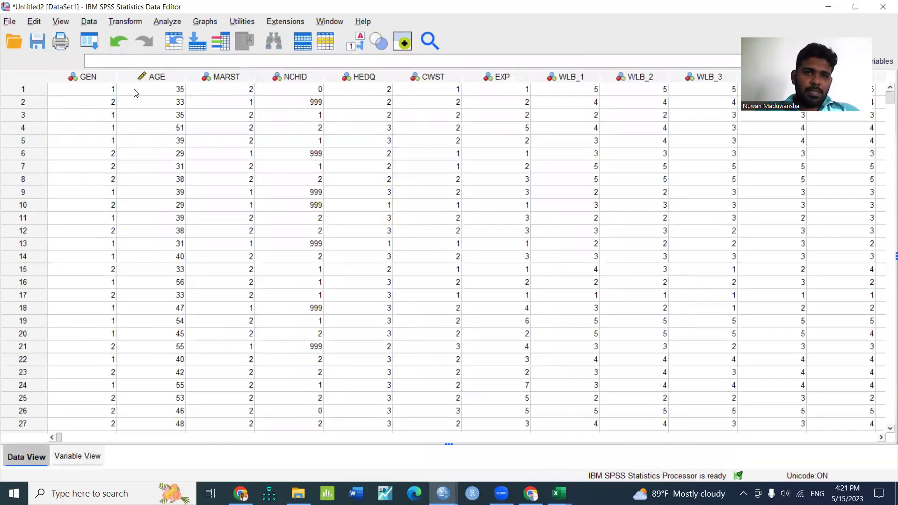
click(99, 92)
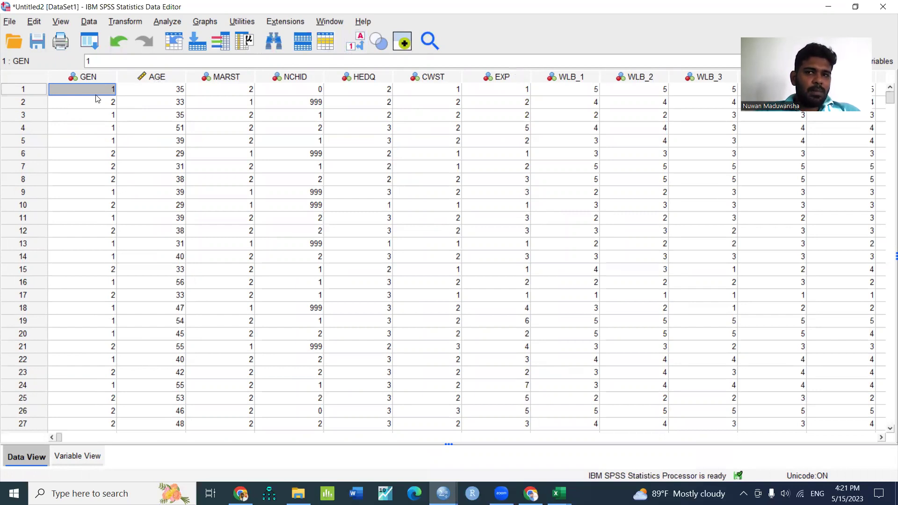
click(63, 455)
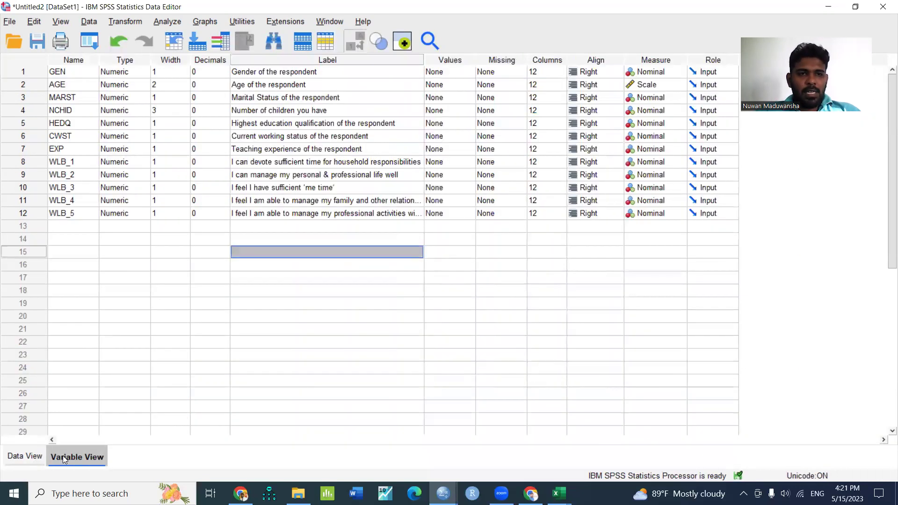
click(471, 71)
click(471, 72)
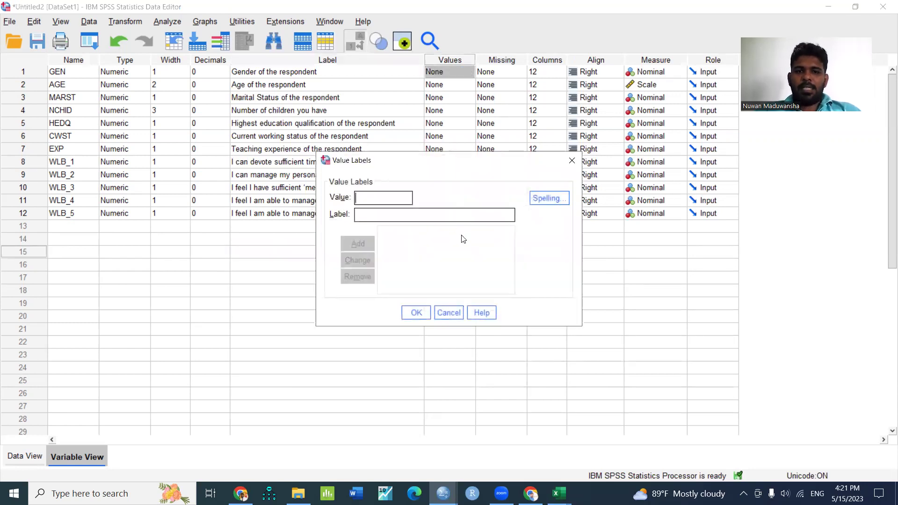
Switch to the Sample database workbook in Excel and look up the Gender value codes in C2, clearing the copy selection.
click(559, 494)
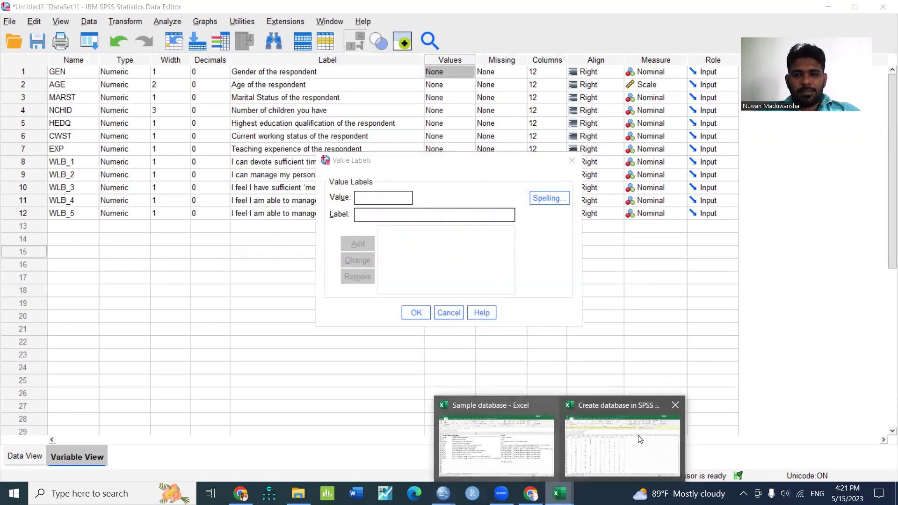
click(540, 450)
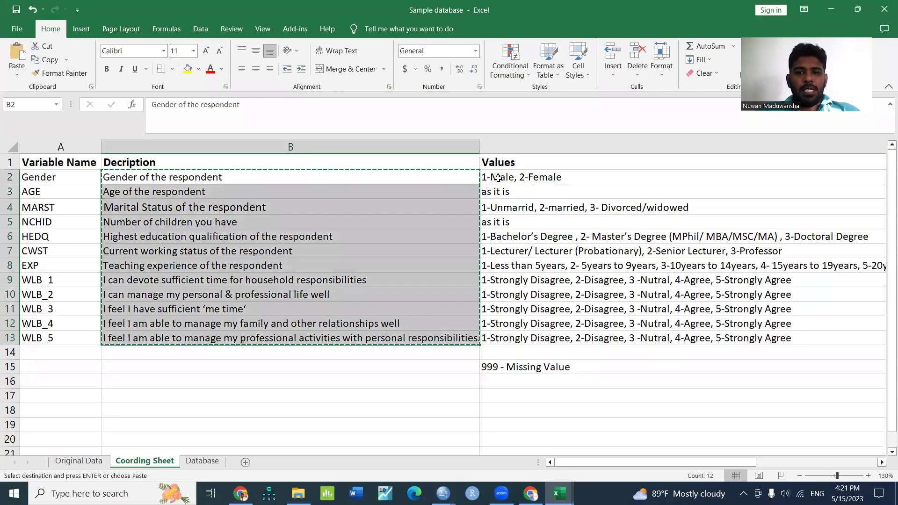
click(554, 177)
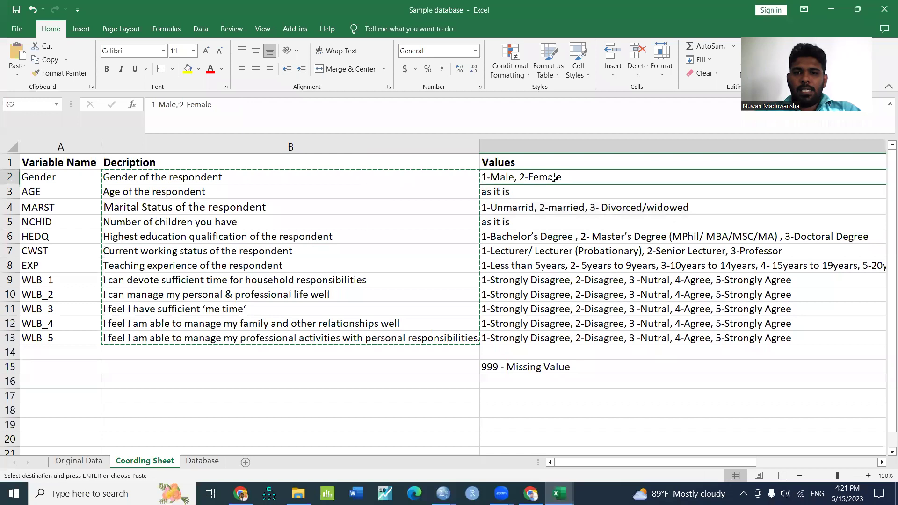
click(399, 392)
key(Escape)
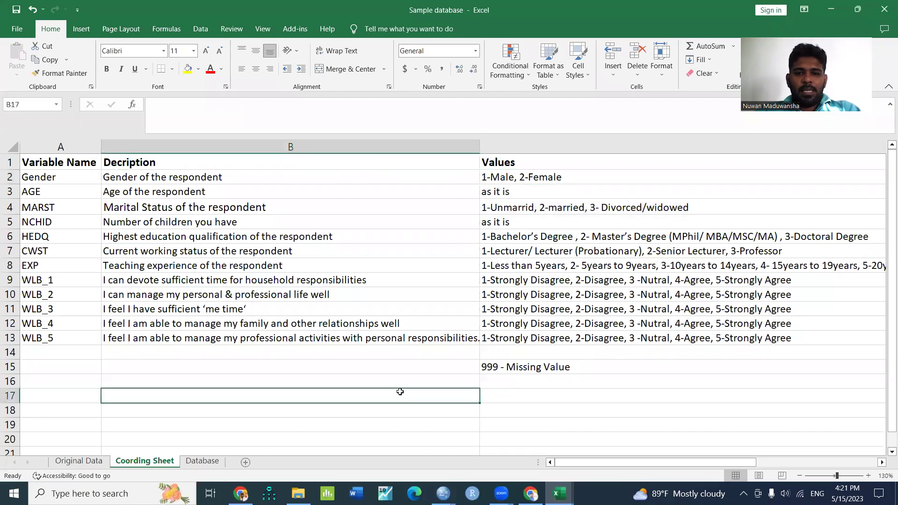
click(510, 180)
Return to the SPSS Data Editor and add the value label 1 = "Male" for GEN.
click(472, 494)
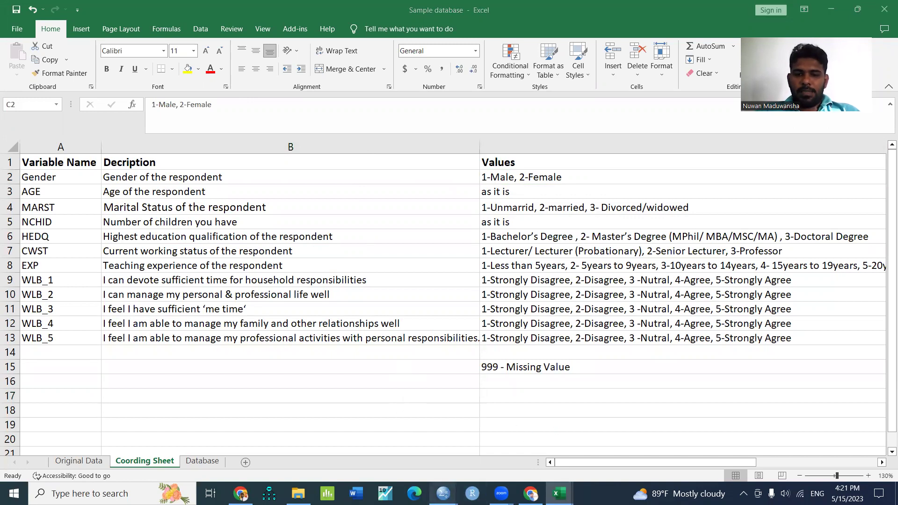
mouse_move(443, 494)
click(518, 453)
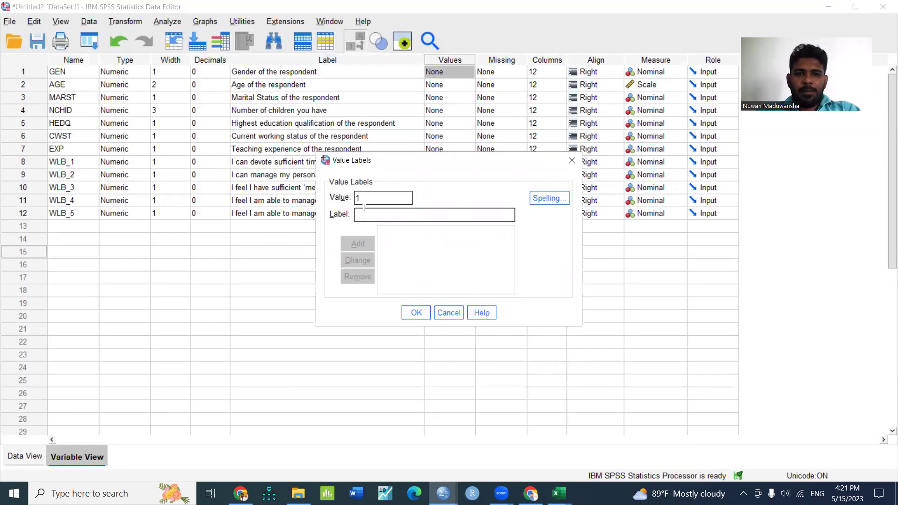
text(m)
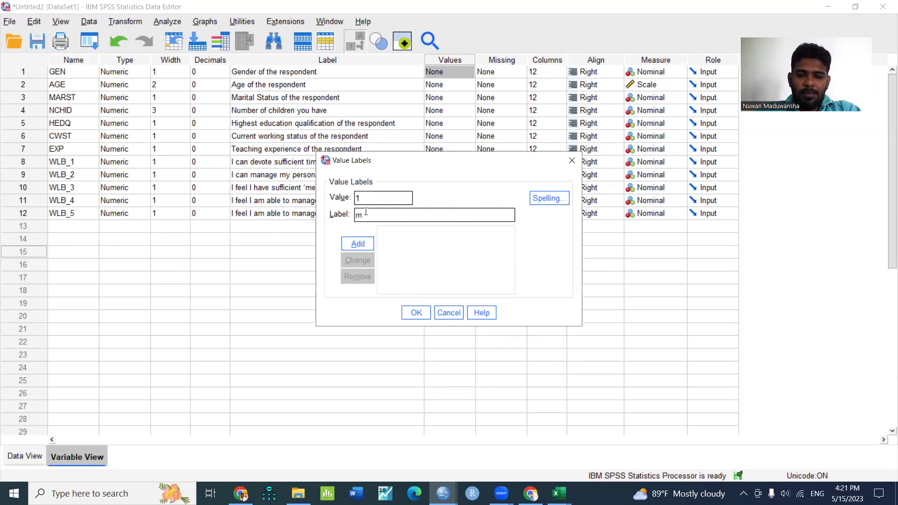
key(BackSpace)
key(BackSpace)
key(BackSpace)
key(BackSpace)
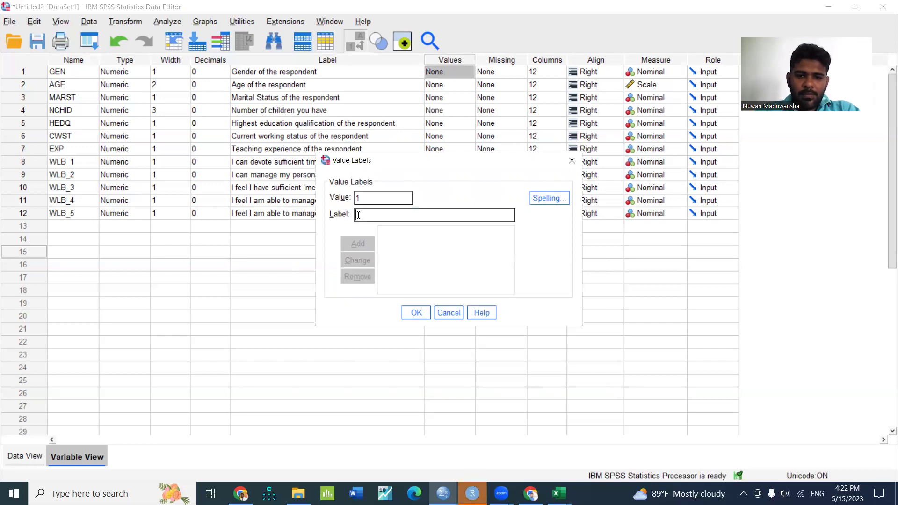
text(Male)
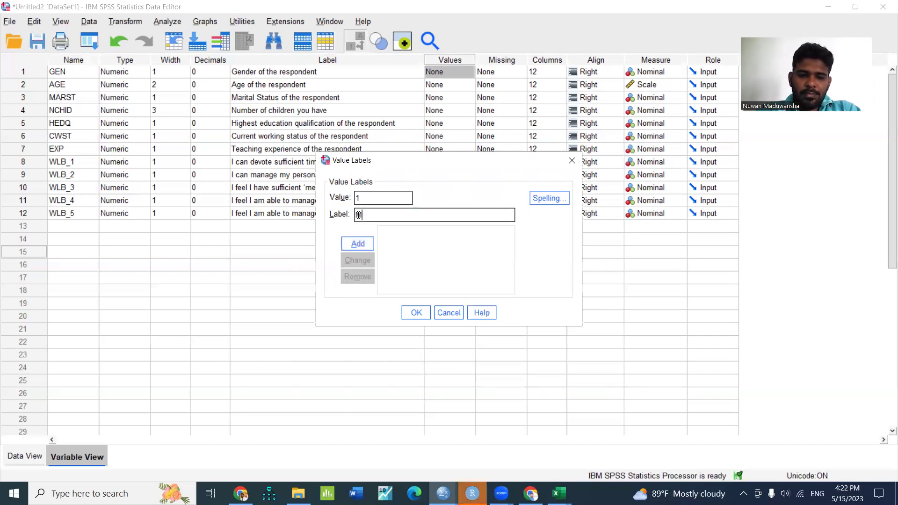
click(352, 244)
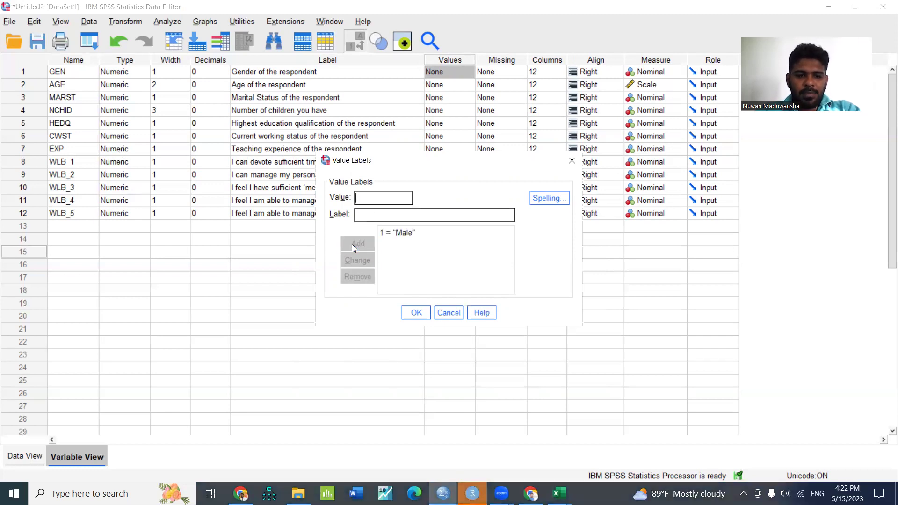
Add the value label 2 = "Female" for GEN and apply the labels.
text(2)
click(376, 216)
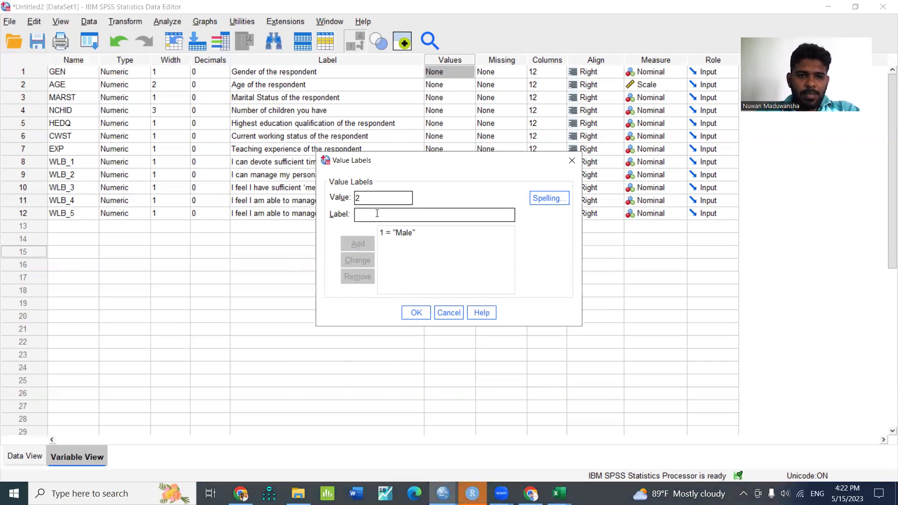
text(Female)
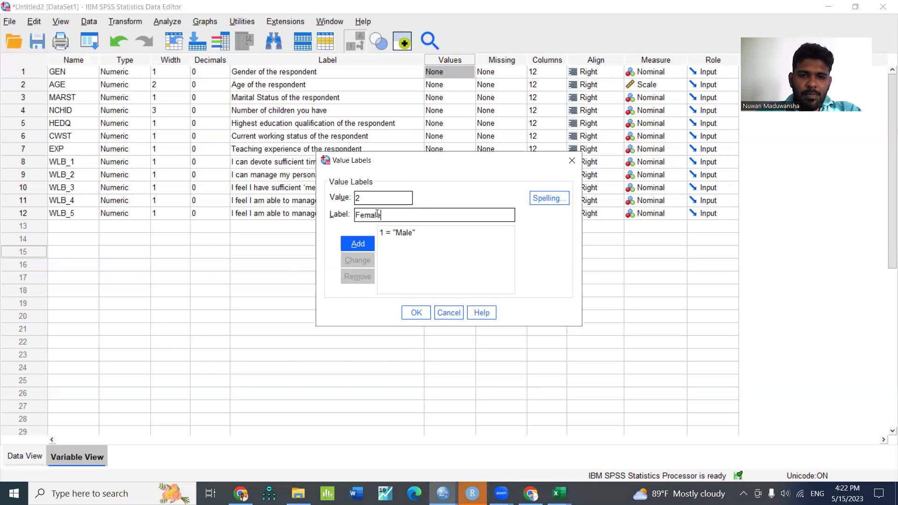
click(351, 241)
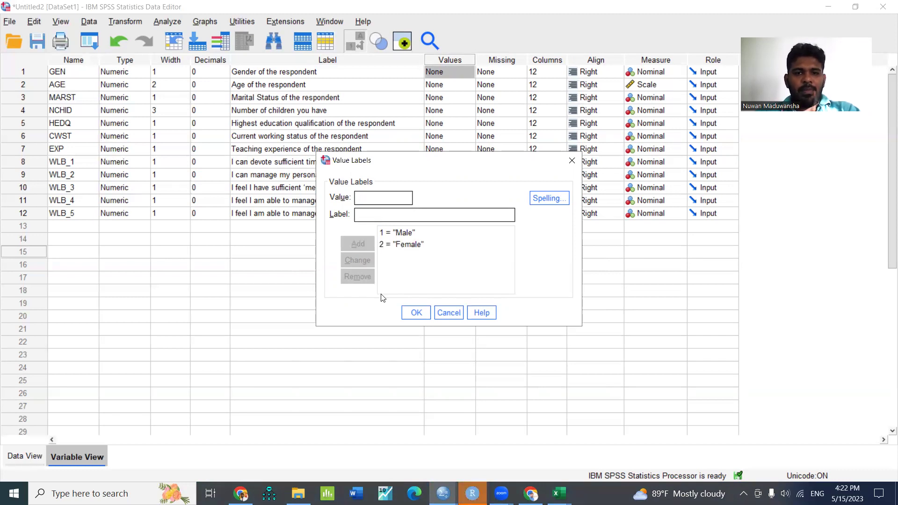
click(415, 313)
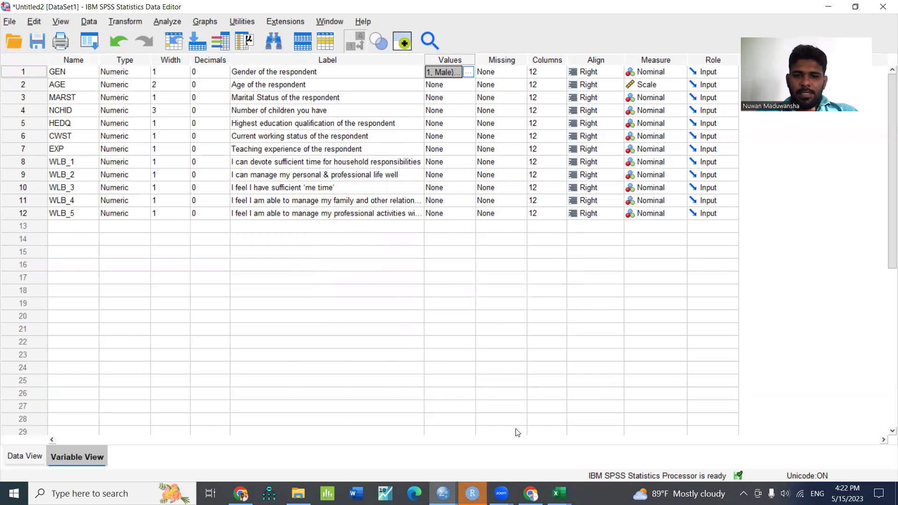
key(alt+Tab)
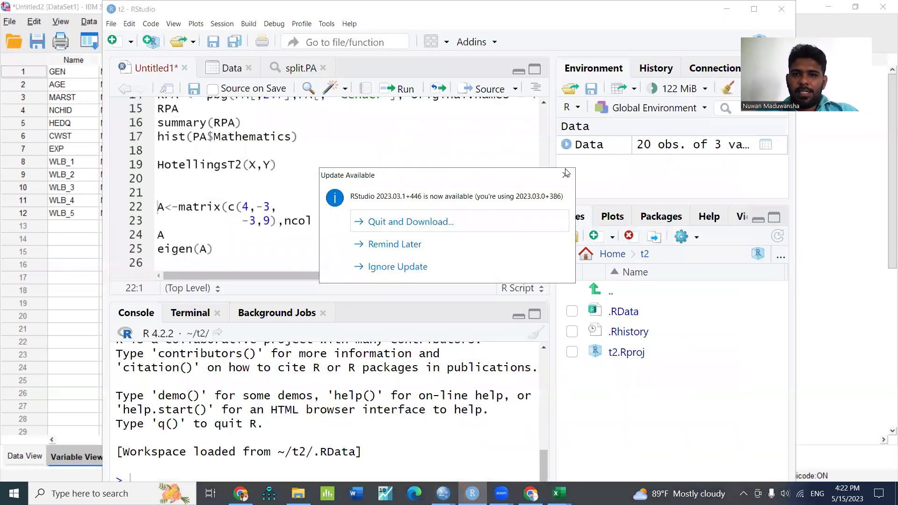
click(411, 221)
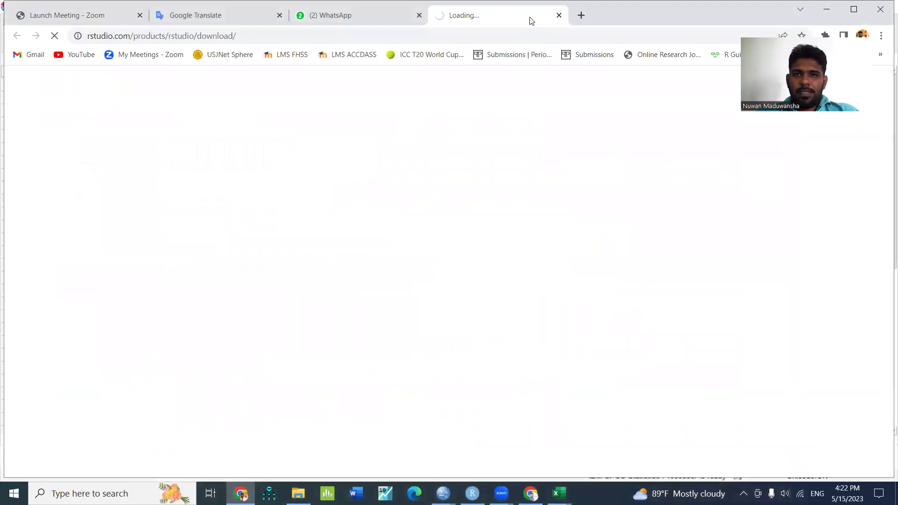
click(827, 10)
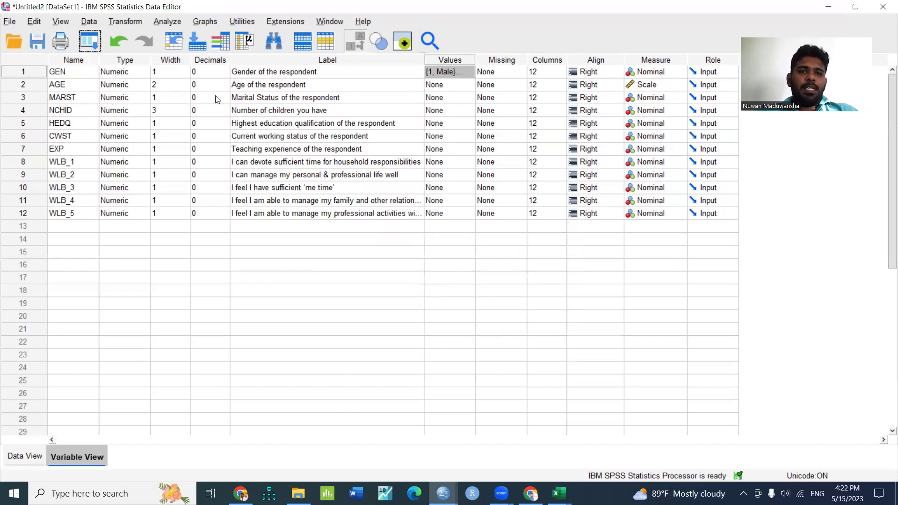
Open the value labels of MARST, and copy "Unmarrid, 2-married, 3- Divorced/widowed" from C4 of the Coording Sheet in Excel.
click(471, 98)
click(470, 98)
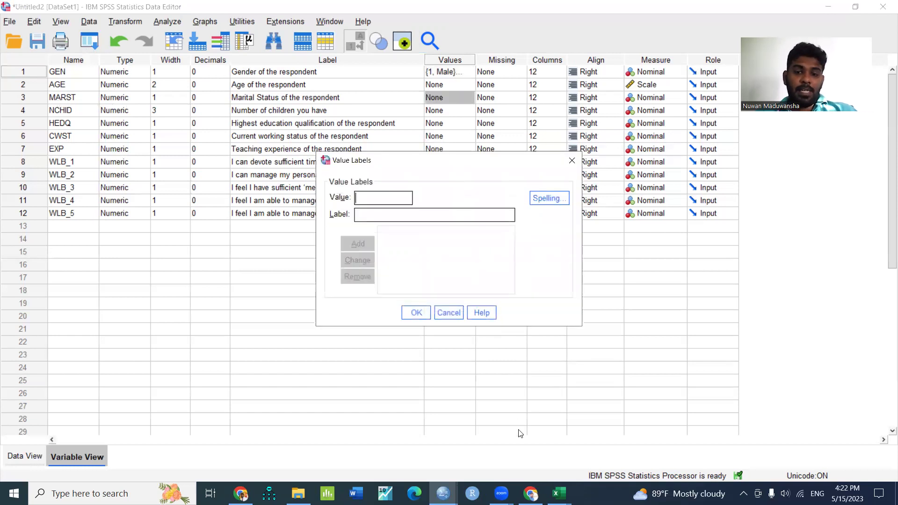
click(560, 493)
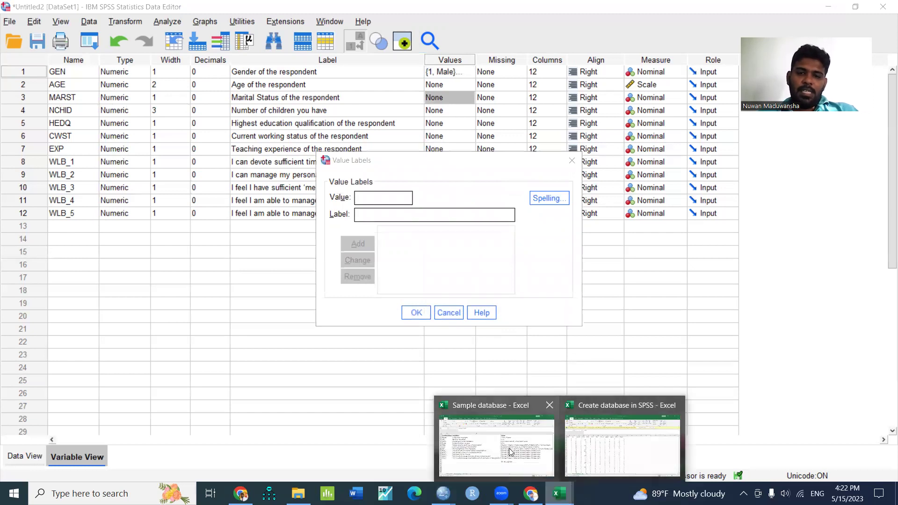
click(511, 452)
click(550, 209)
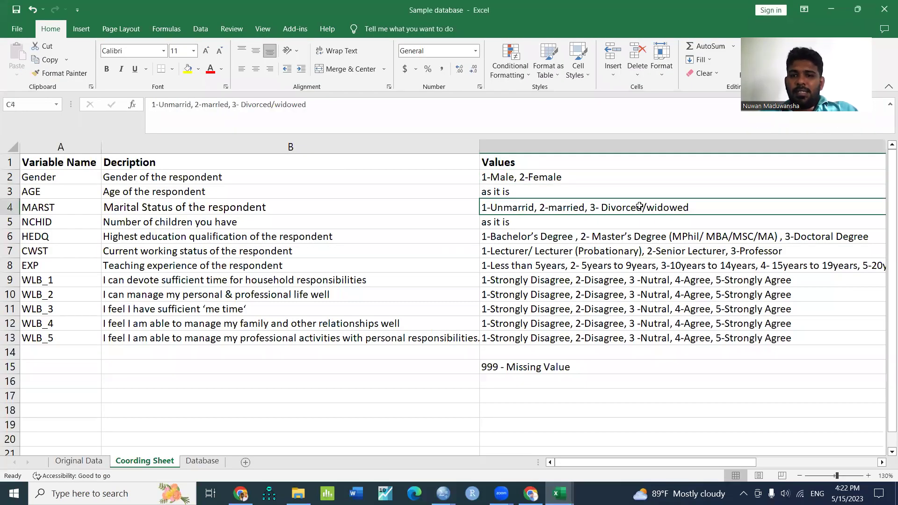
click(290, 108)
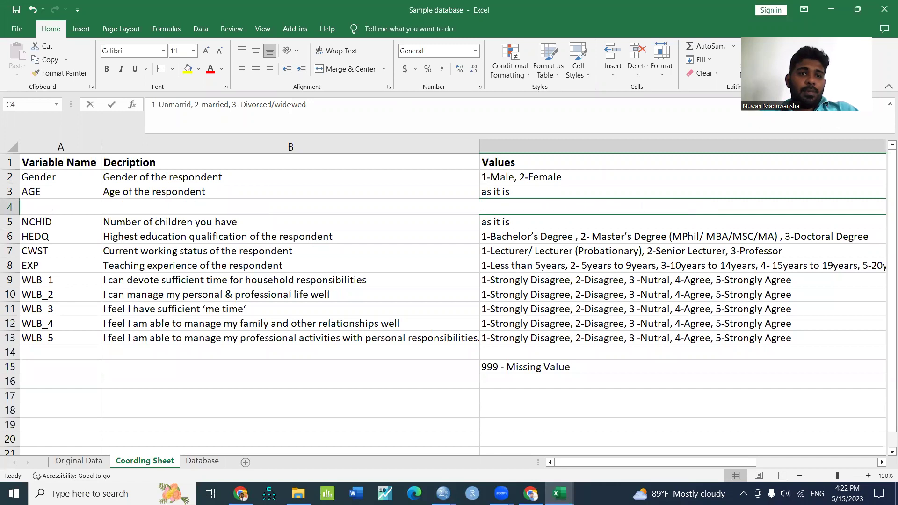
drag(164, 101, 585, 218)
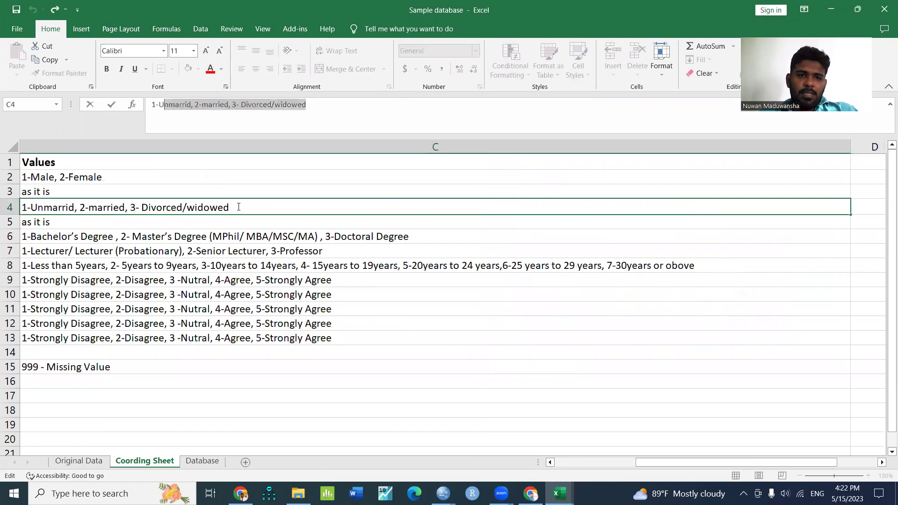
drag(239, 207, 31, 205)
key(ctrl+c)
Return to the SPSS Data Editor and add the value label 1 = "Unmarrid" for MARST from the copied text.
click(834, 6)
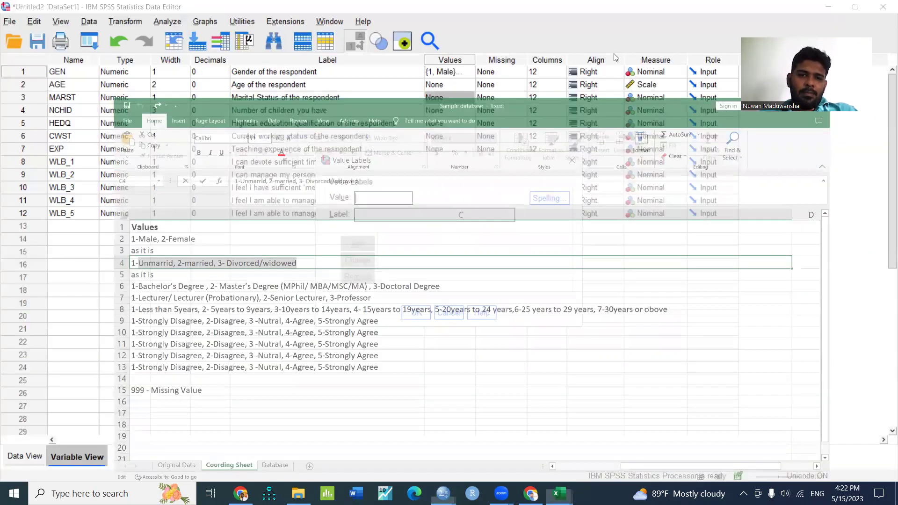
click(389, 215)
key(ctrl+v)
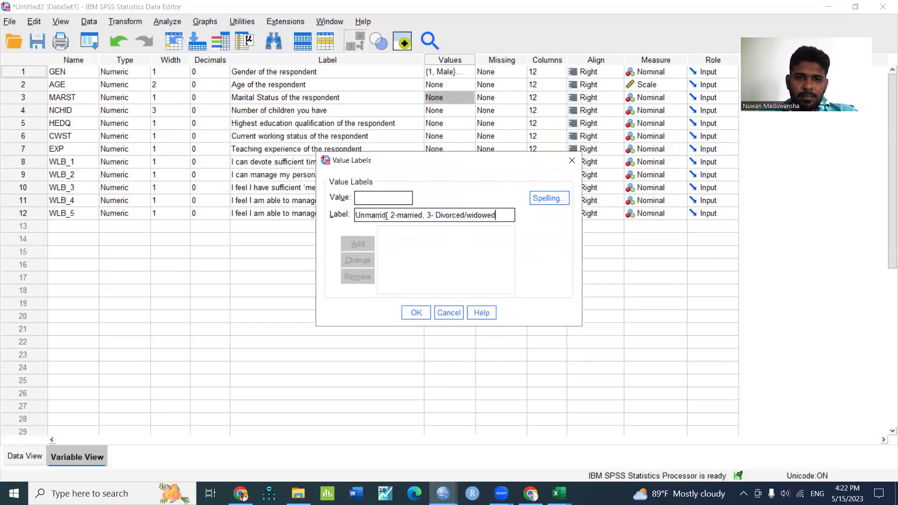
drag(386, 216, 498, 216)
key(BackSpace)
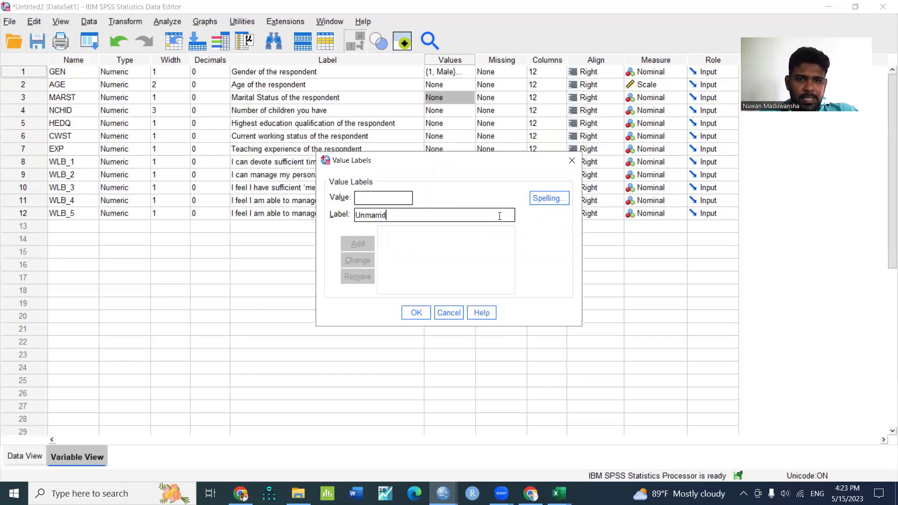
click(374, 201)
text(1)
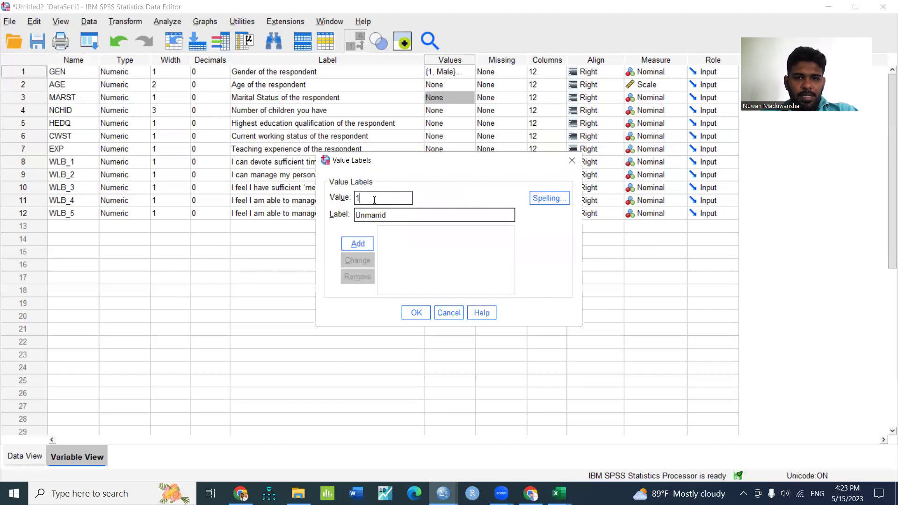
click(361, 246)
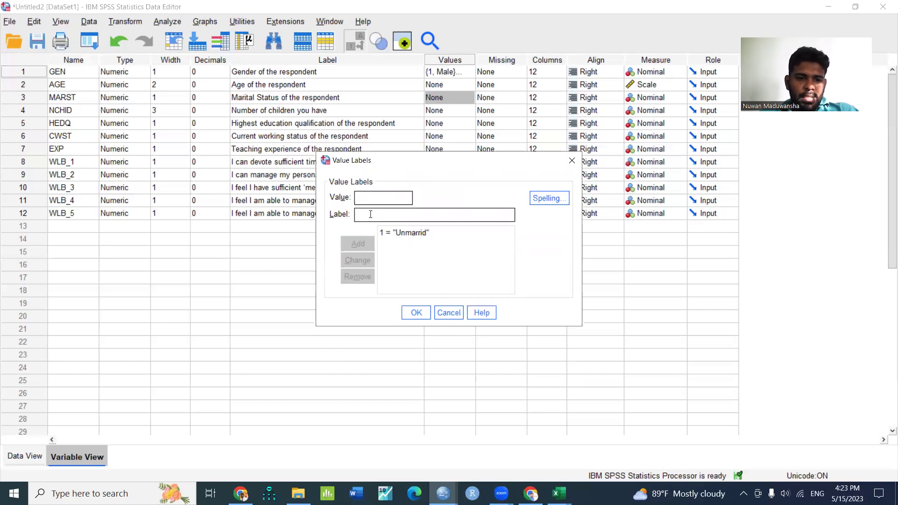
Add the value label 2 = "Married" for MARST, trimming the pasted coding text to that word.
key(ctrl+v)
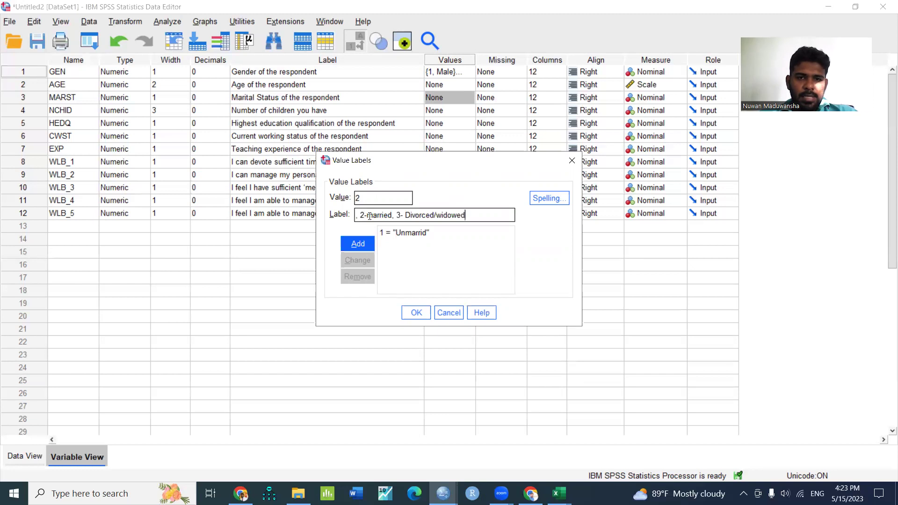
drag(373, 215, 351, 217)
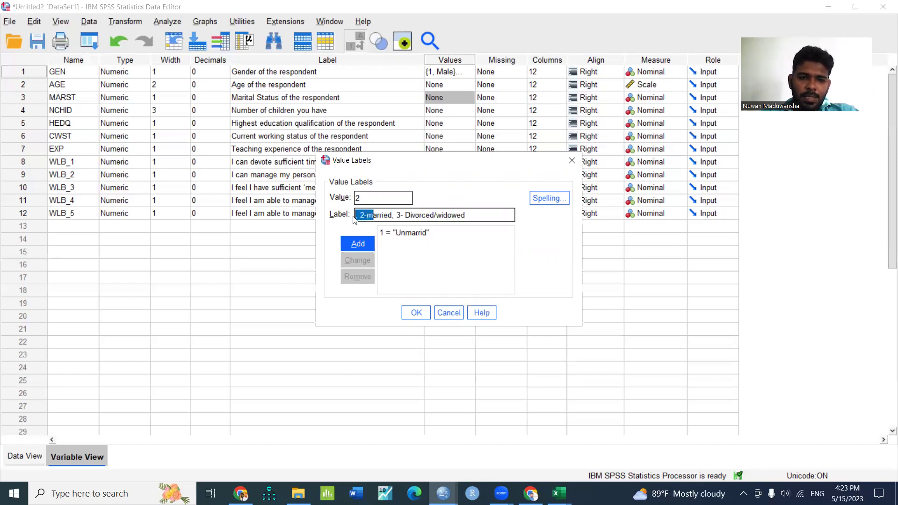
text(M)
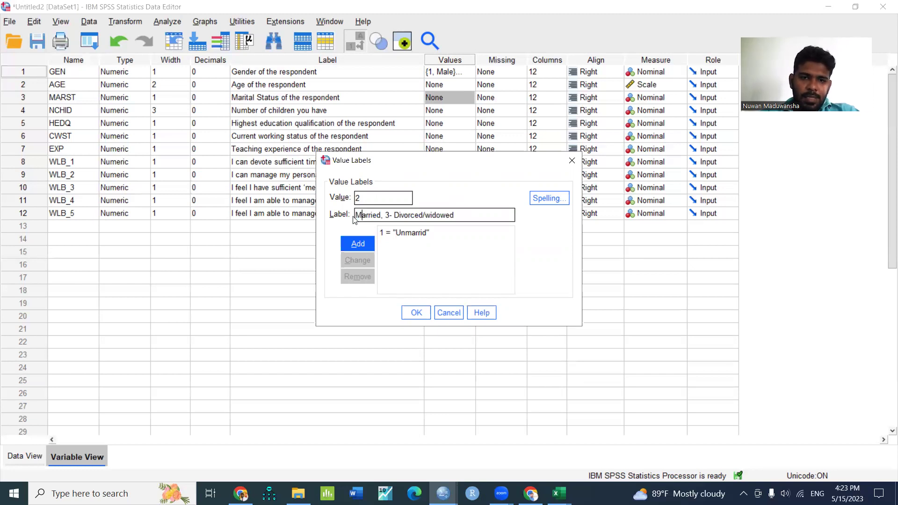
click(381, 216)
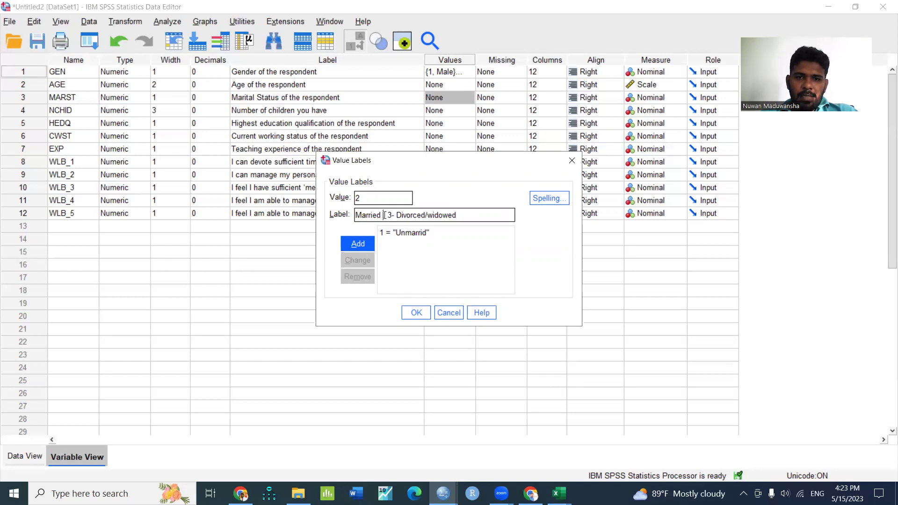
mouse_move(385, 215)
mouse_down()
mouse_move(425, 215)
mouse_move(384, 214)
mouse_up()
key(BackSpace)
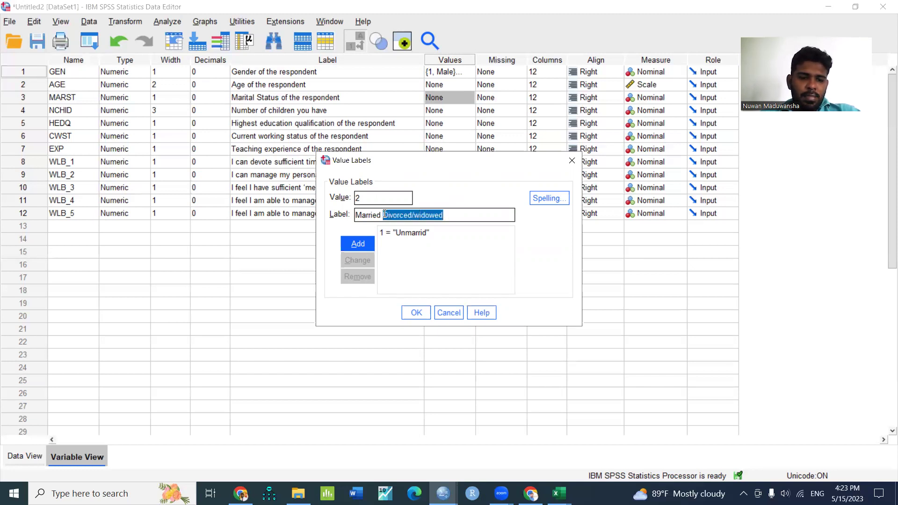
key(BackSpace)
click(355, 243)
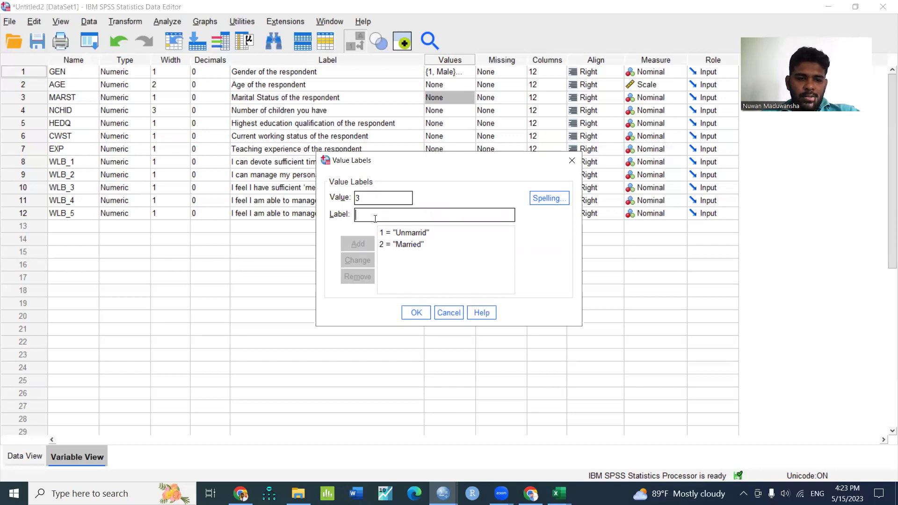
Add the value label 3 = "Divorced/widowed" for MARST and apply the labels.
key(ctrl+v)
click(358, 243)
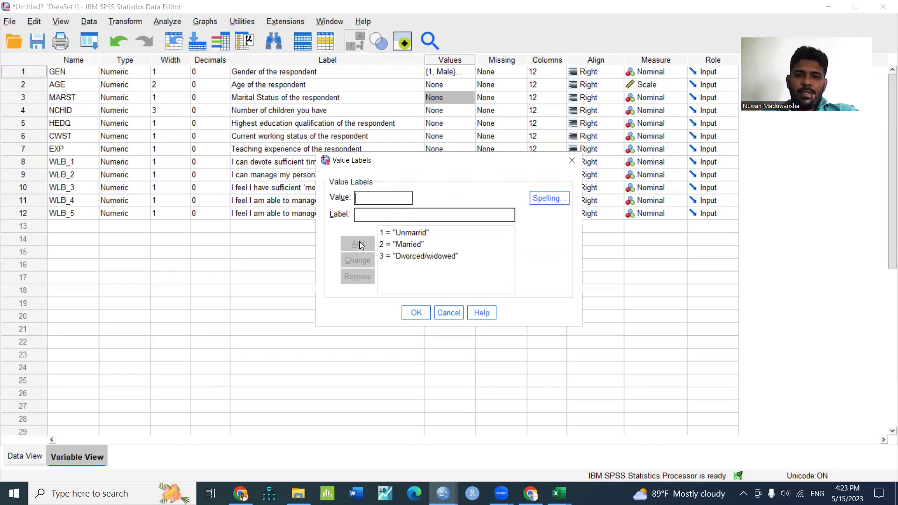
click(411, 315)
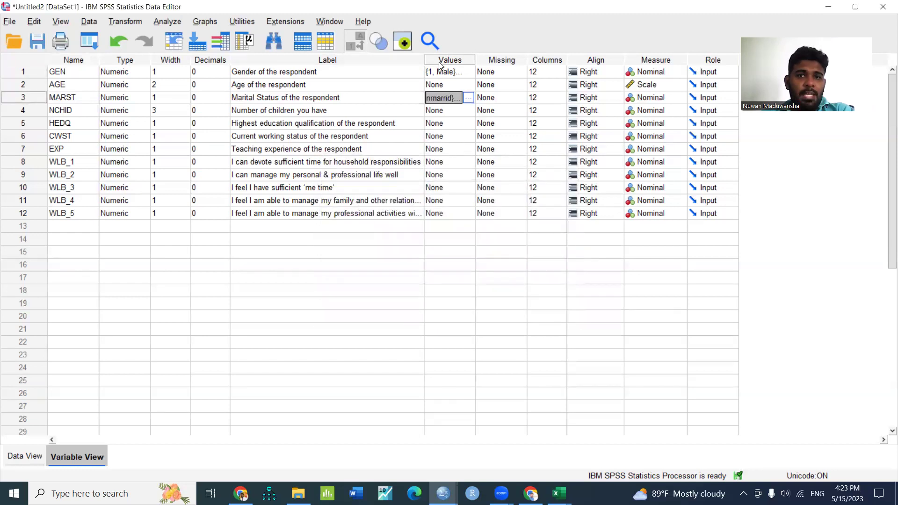
Examine the GEN and MARST columns in the data, toggling between value labels and numeric codes, and compare with the variable definitions.
click(14, 459)
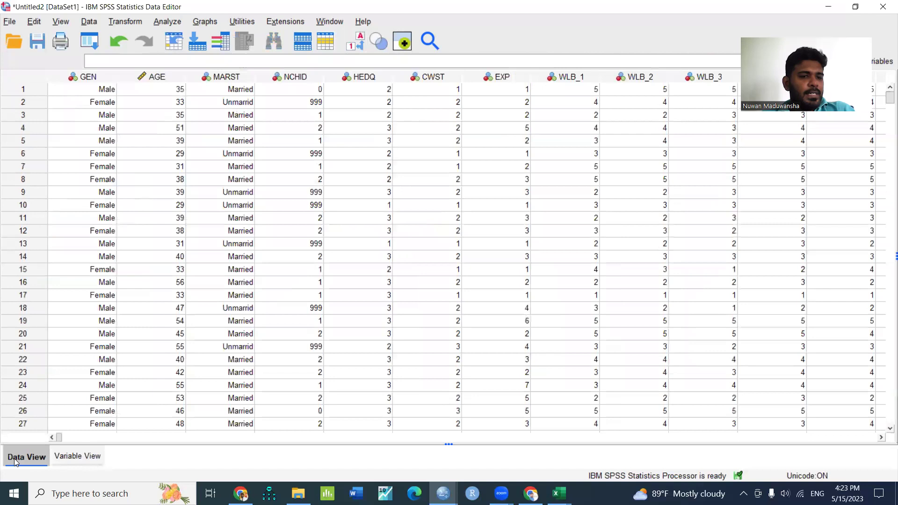
click(362, 42)
click(357, 47)
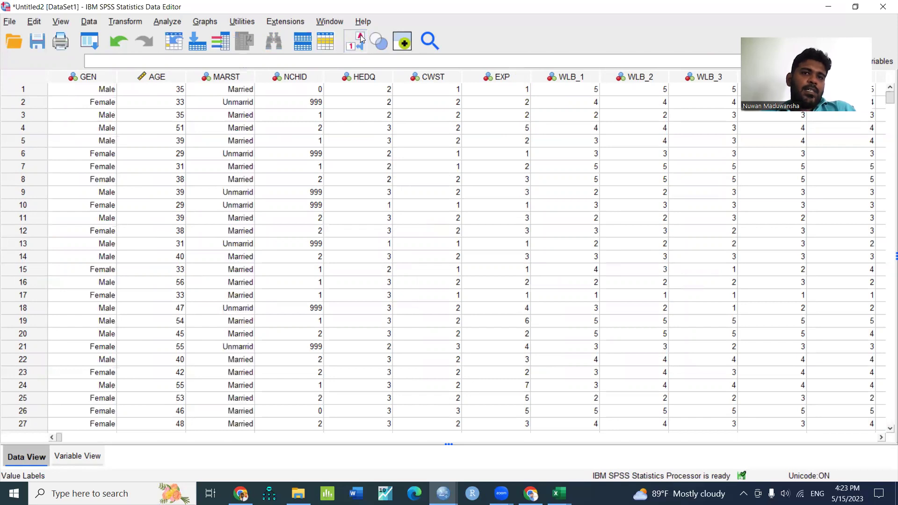
click(356, 46)
click(354, 47)
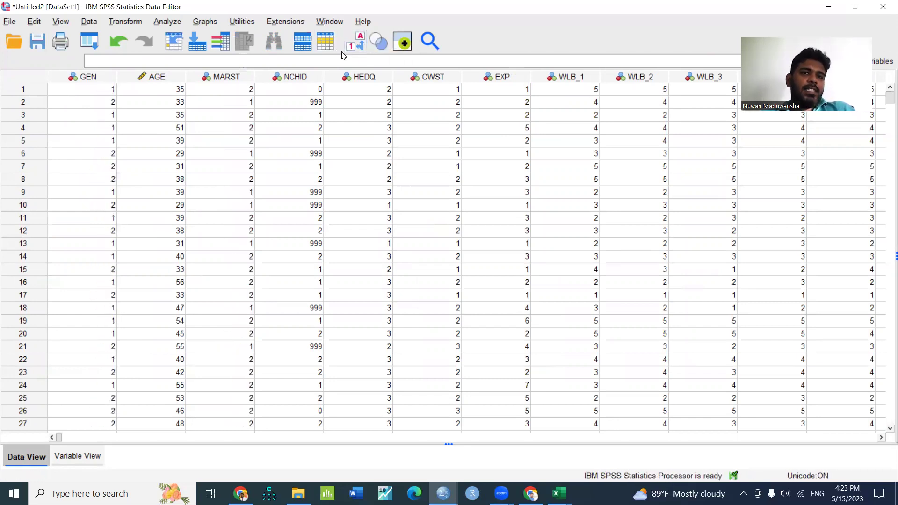
click(350, 48)
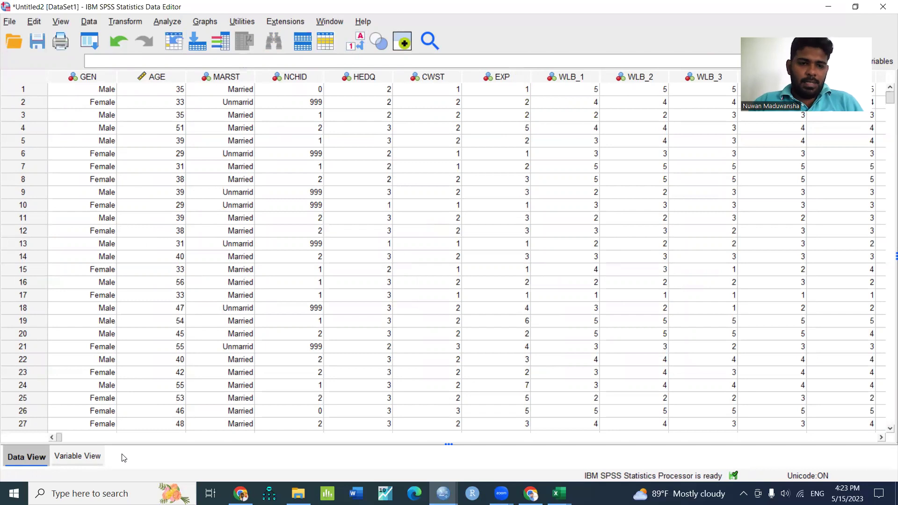
click(84, 457)
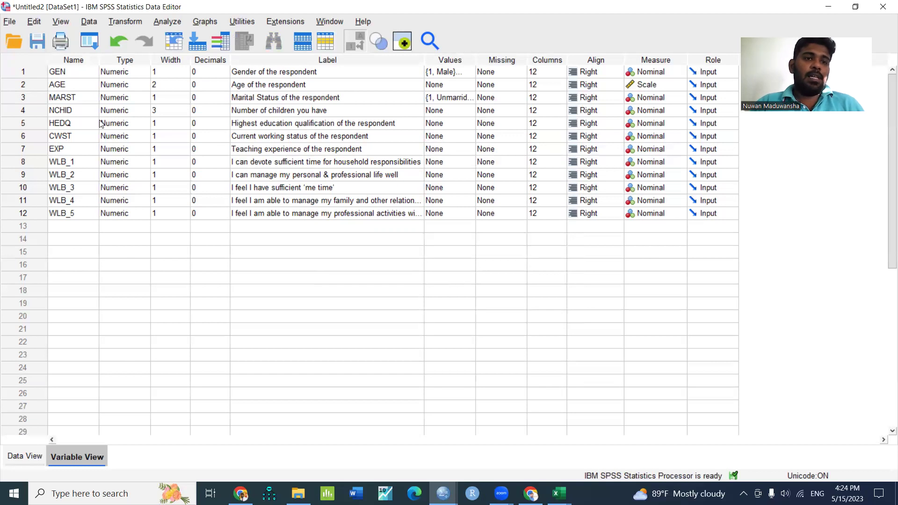
click(29, 457)
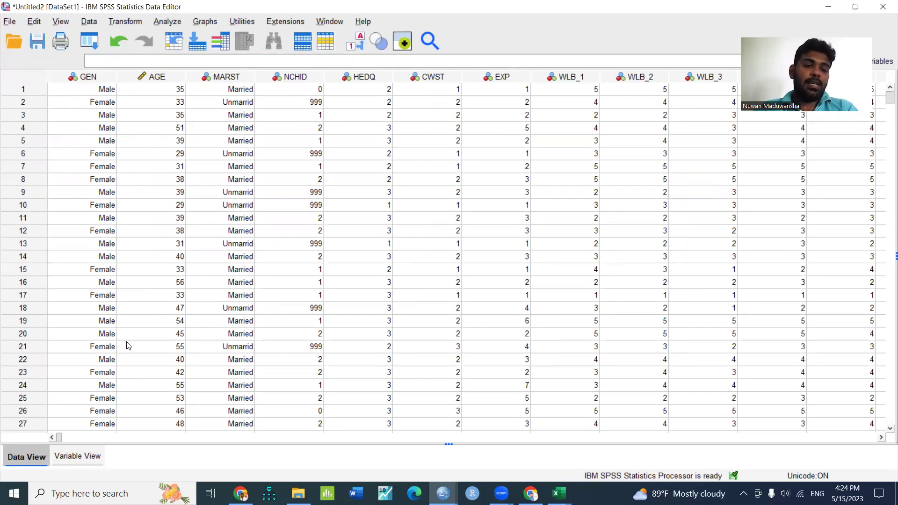
Define 999 as a discrete missing value for the NCHID variable.
click(73, 456)
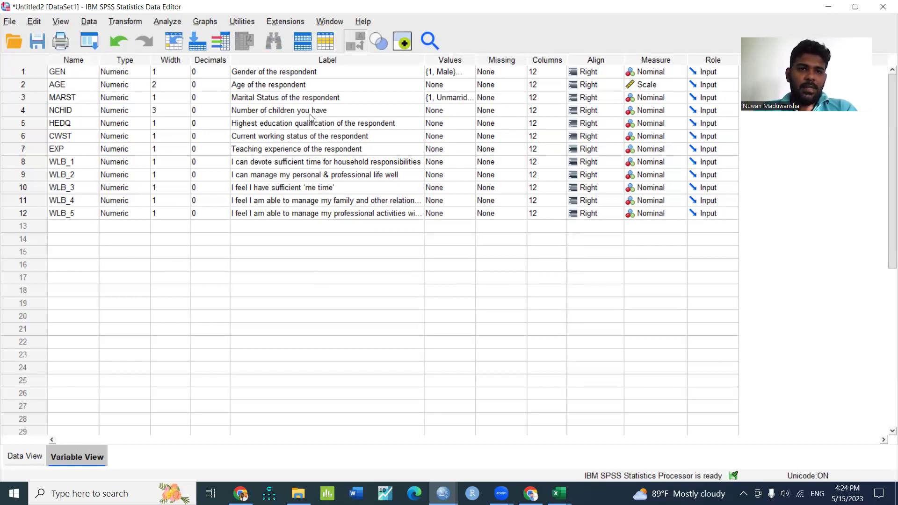
click(521, 111)
click(521, 110)
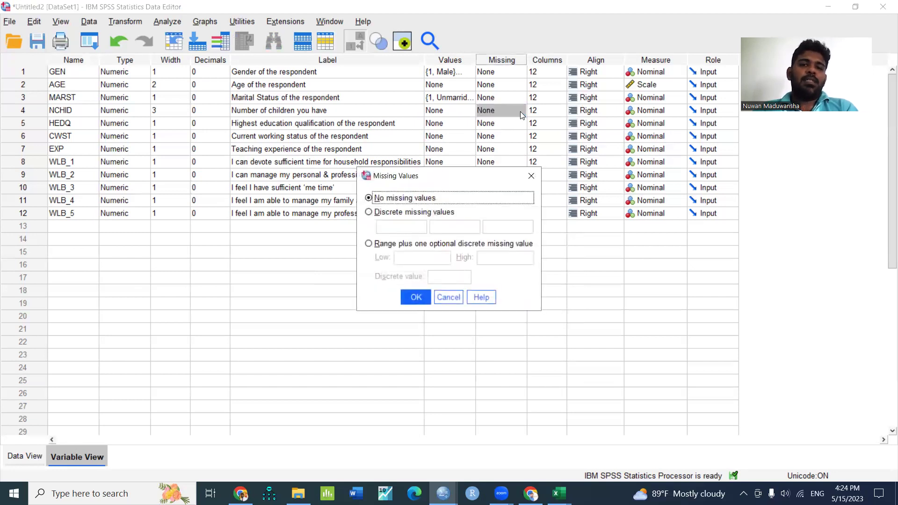
click(382, 214)
click(390, 226)
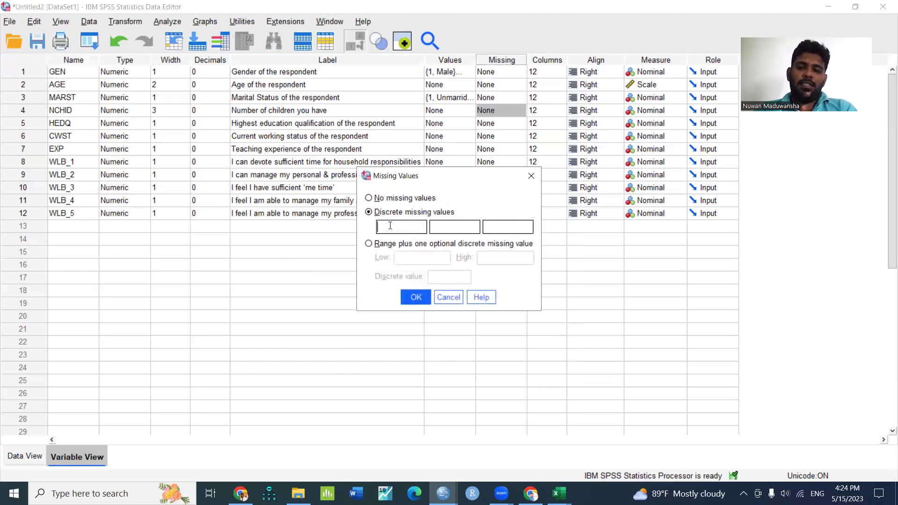
text(999)
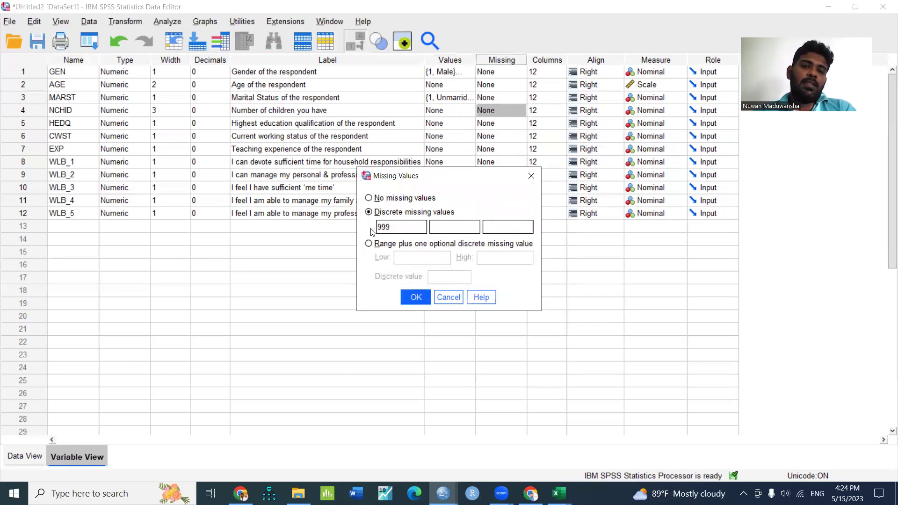
click(414, 298)
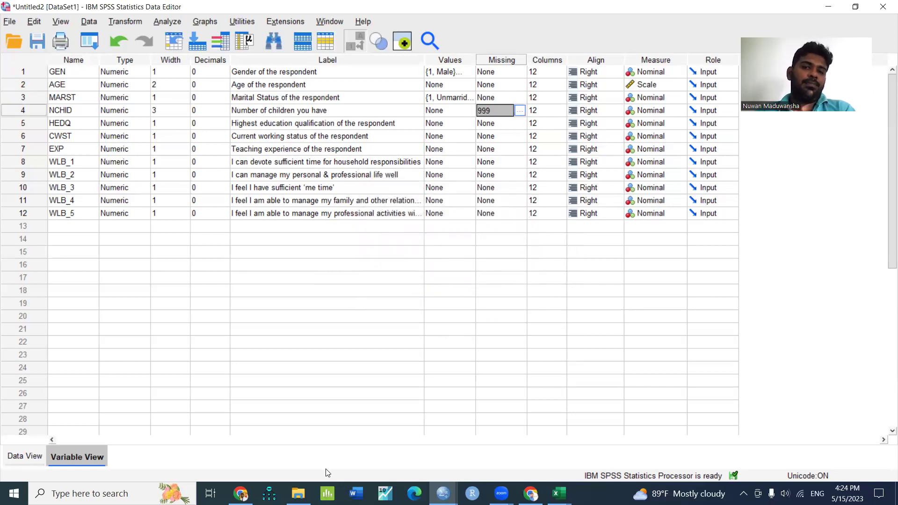
click(444, 316)
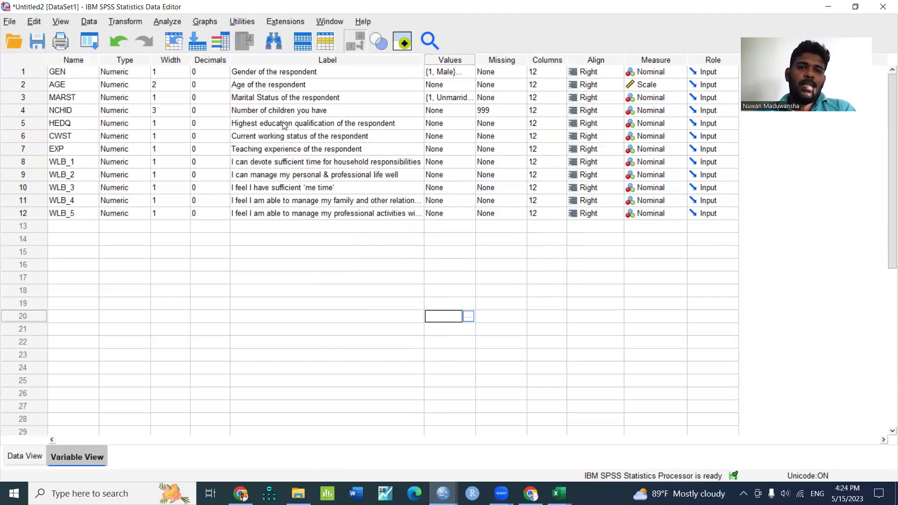
Open the value labels of HEDQ, enter value 1, and copy "Bachelor's Degree" from C6 of the Coording Sheet in Excel.
double_click(471, 125)
text(1)
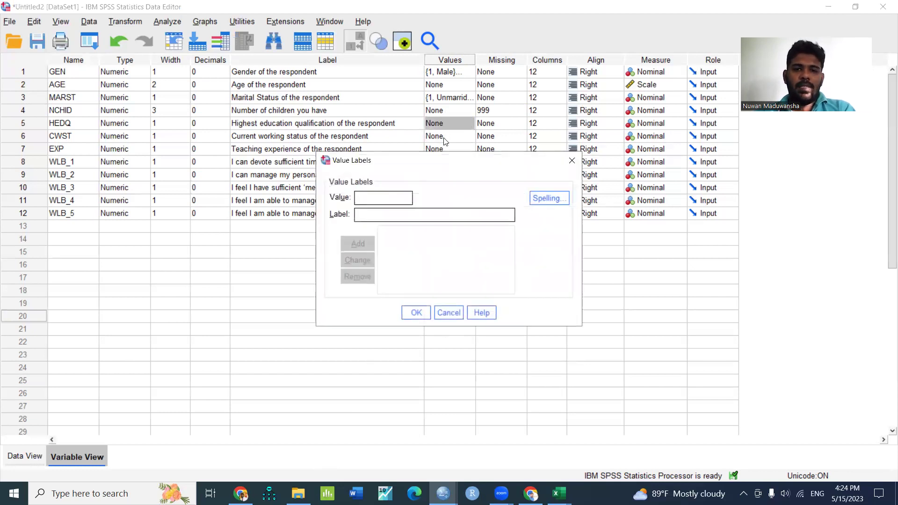
click(559, 493)
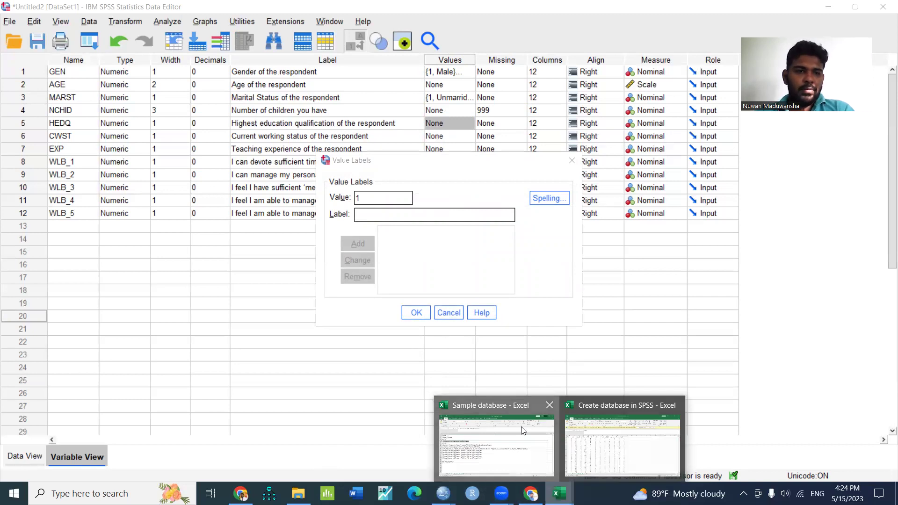
click(522, 431)
click(29, 237)
double_click(30, 236)
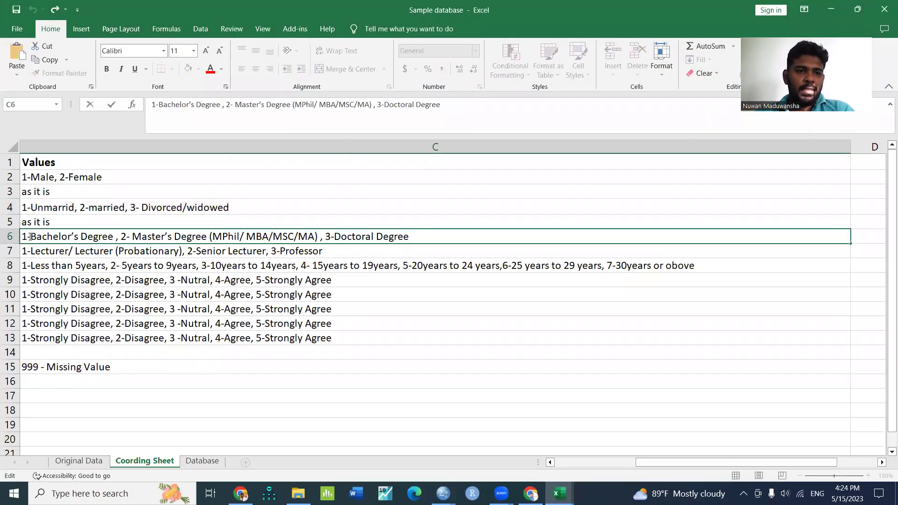
drag(30, 237, 113, 237)
key(ctrl+c)
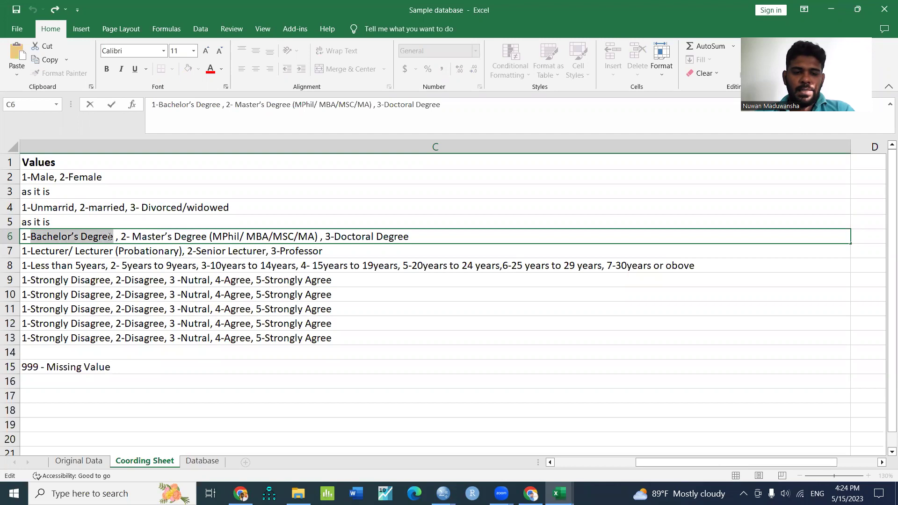
Return to the SPSS Data Editor and add the value label 1 = "Bachelor's Degree" for HEDQ.
click(841, 6)
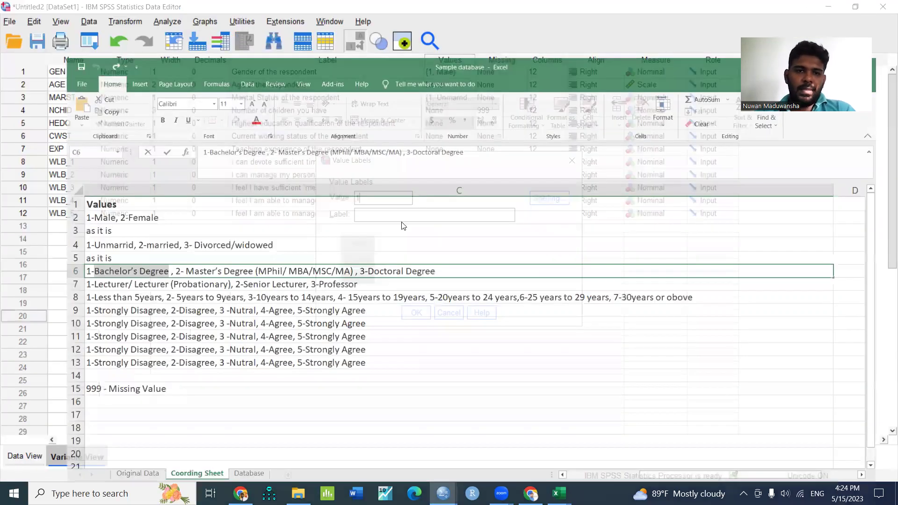
click(382, 216)
key(ctrl+v)
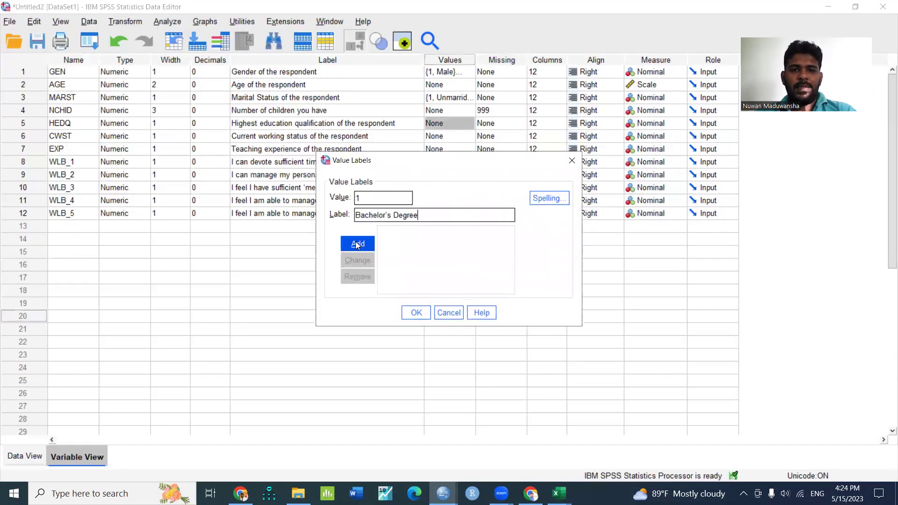
click(358, 244)
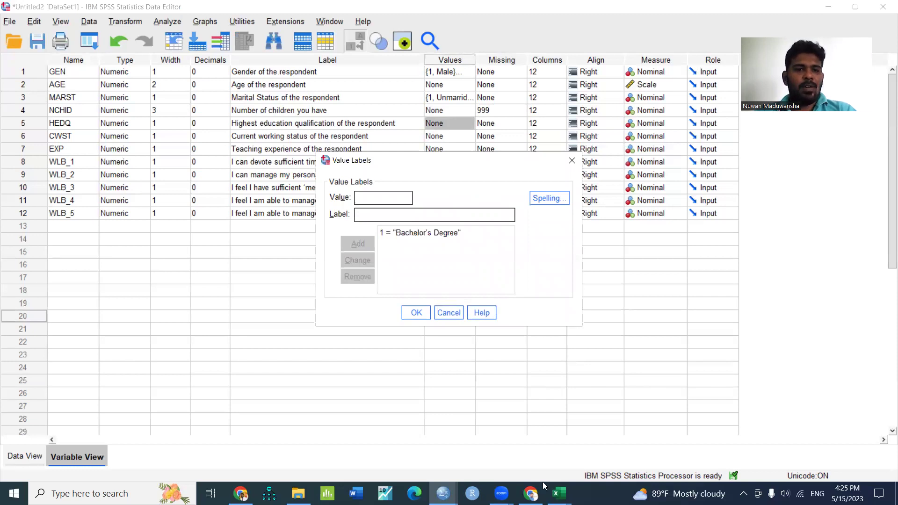
Copy "Master's Degree (MPhil/ MBA/MSC/MA)" from C6 of the Coording Sheet in Excel and return to the HEDQ value labels in SPSS.
mouse_move(559, 494)
click(495, 439)
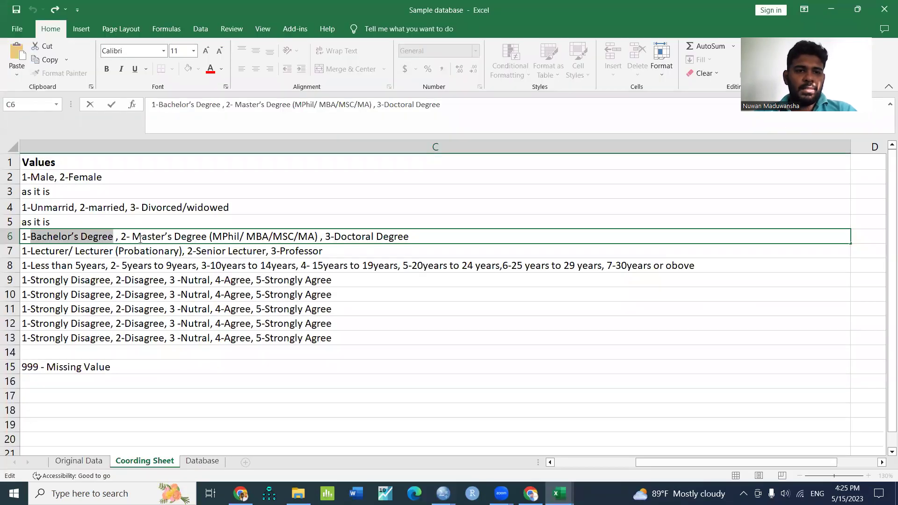
drag(132, 237, 317, 242)
key(ctrl+c)
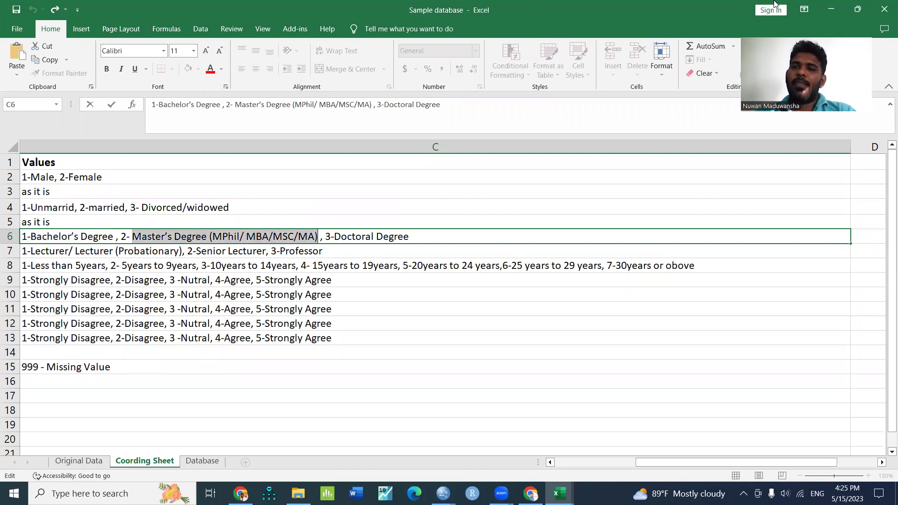
click(830, 5)
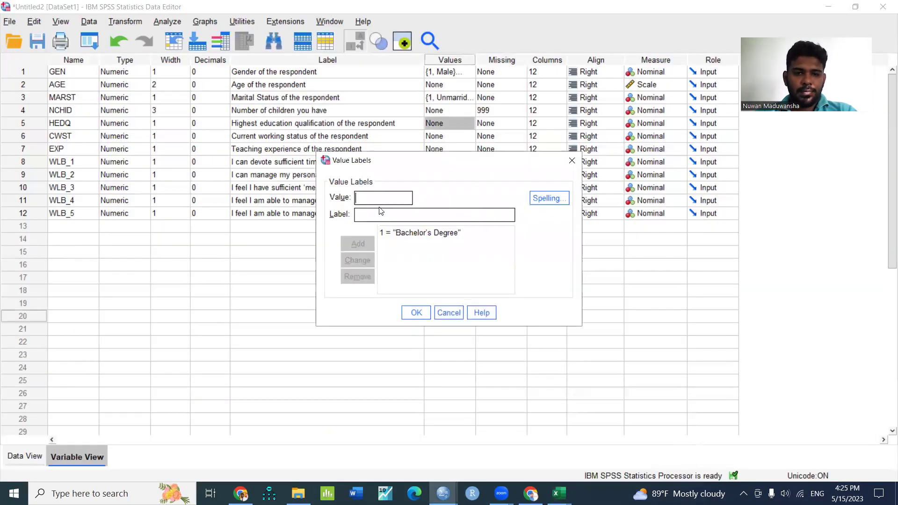
Add the value label 2 = "Master's Degree (MPhil/ MBA/MSC/MA)" for HEDQ.
text(2)
click(365, 215)
key(ctrl+v)
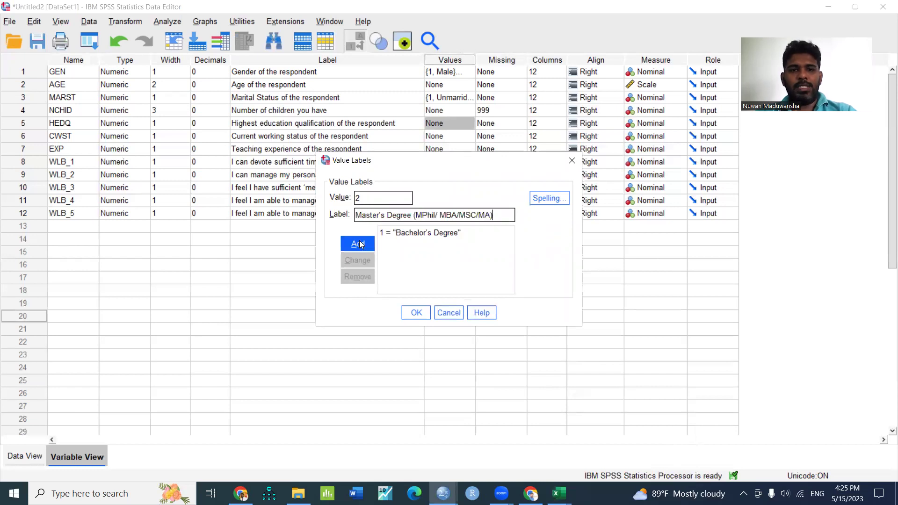
click(357, 245)
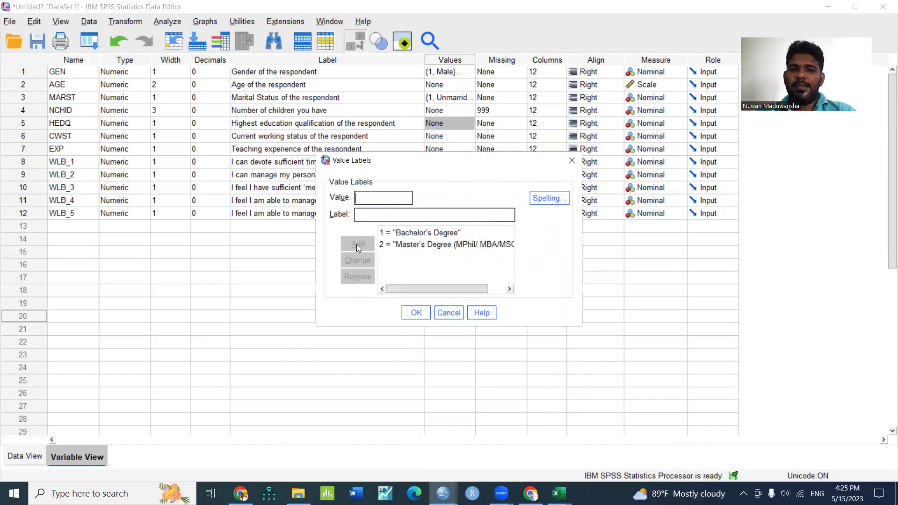
Enter value 3 for HEDQ, copy "Doctoral Degree" from C6 of the Coording Sheet in Excel, and return to SPSS.
text(3)
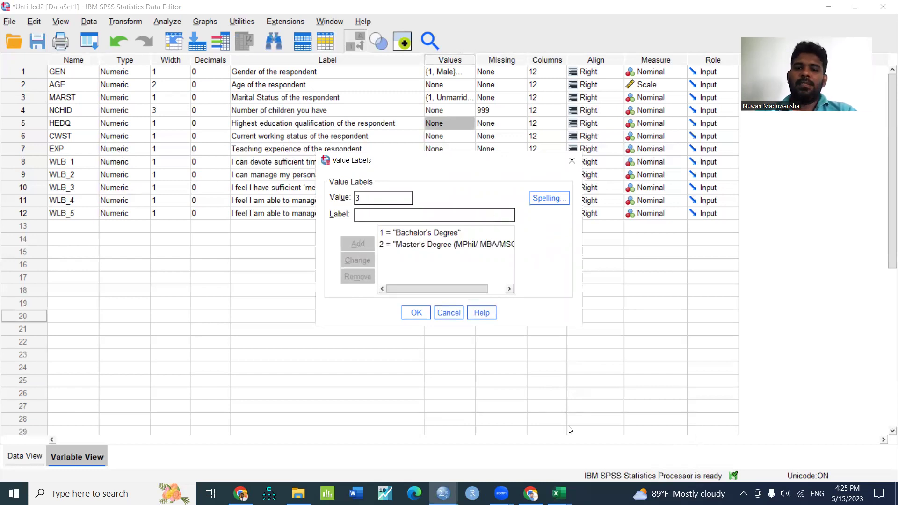
click(560, 494)
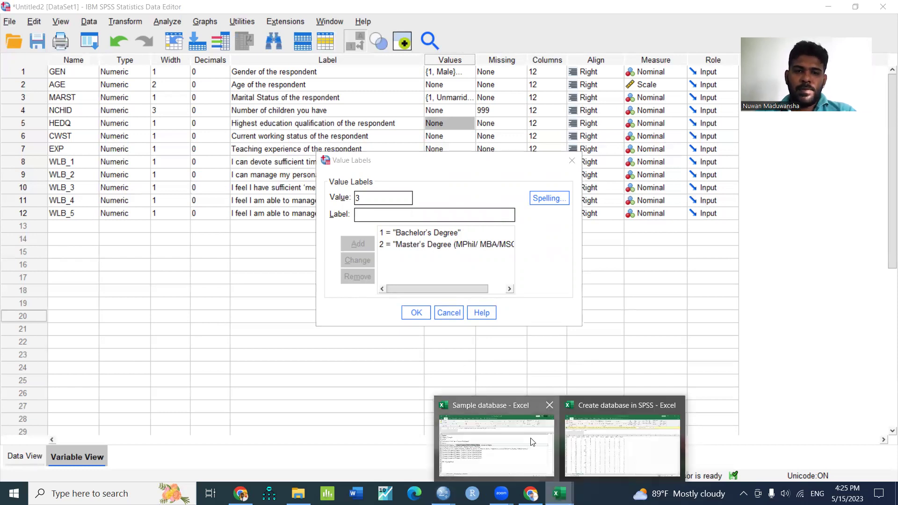
click(532, 442)
drag(333, 236, 408, 236)
key(ctrl+c)
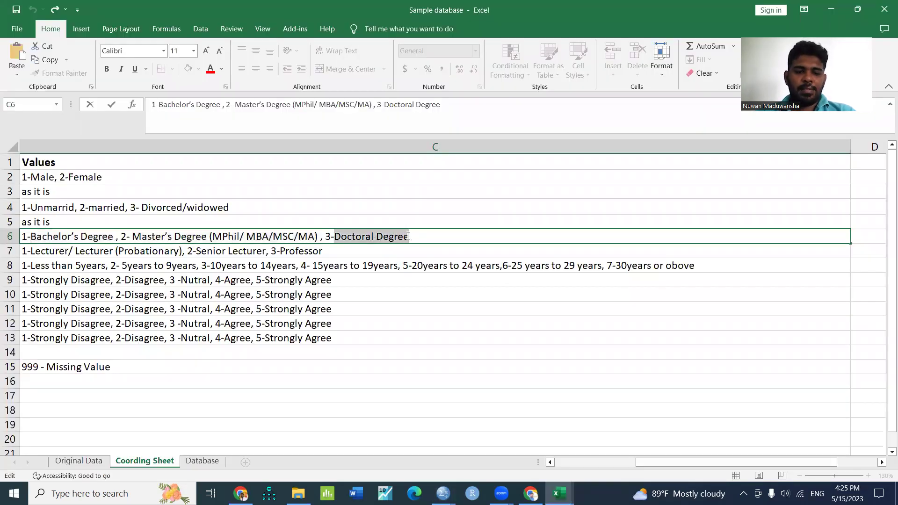
click(831, 8)
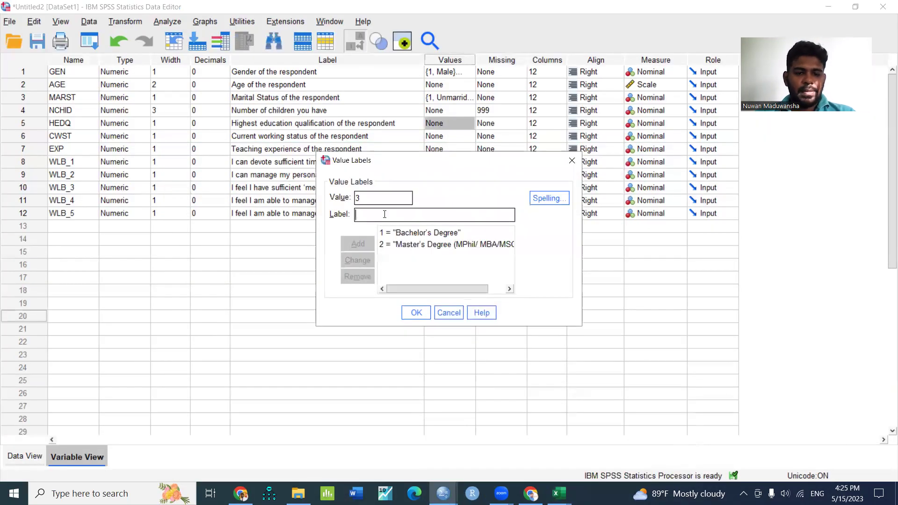
Add the value label 3 = "Doctoral Degree" and apply the HEDQ value labels.
click(383, 215)
key(ctrl+v)
click(365, 242)
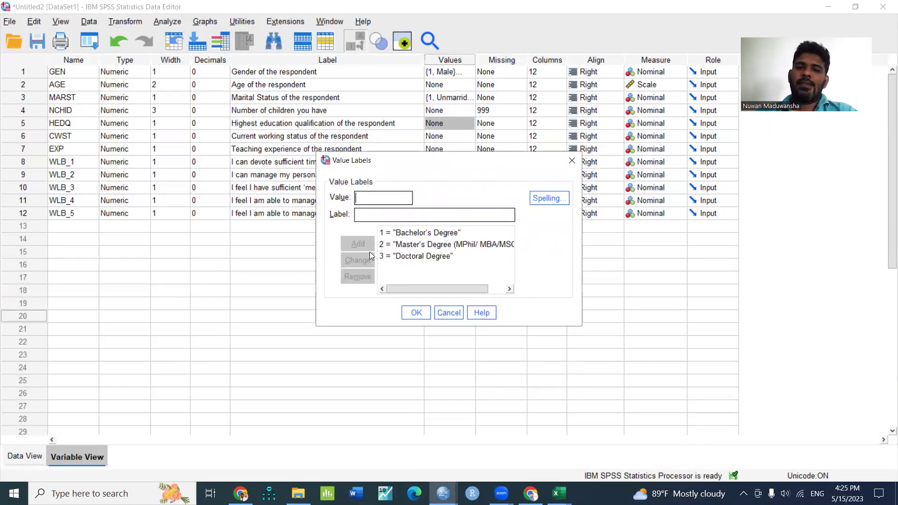
click(416, 314)
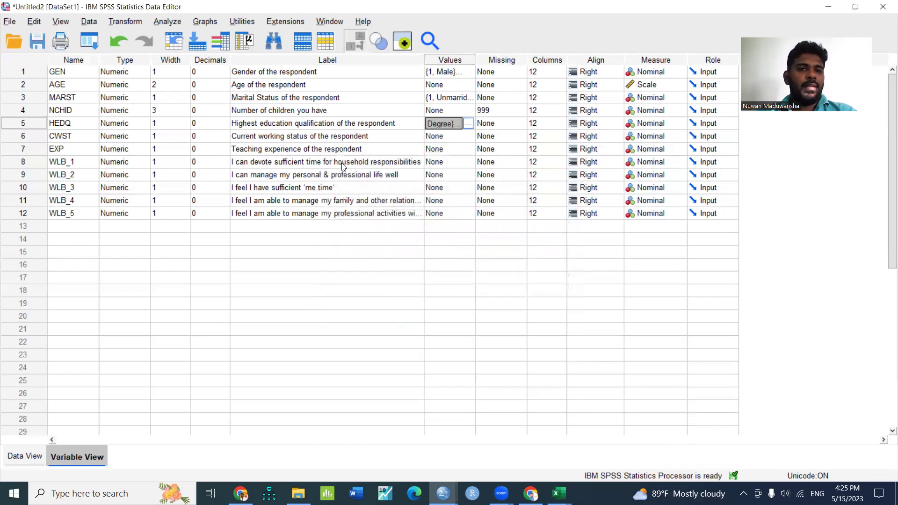
Open the value labels of CWST and add the label 1 = "Lecturer".
click(470, 139)
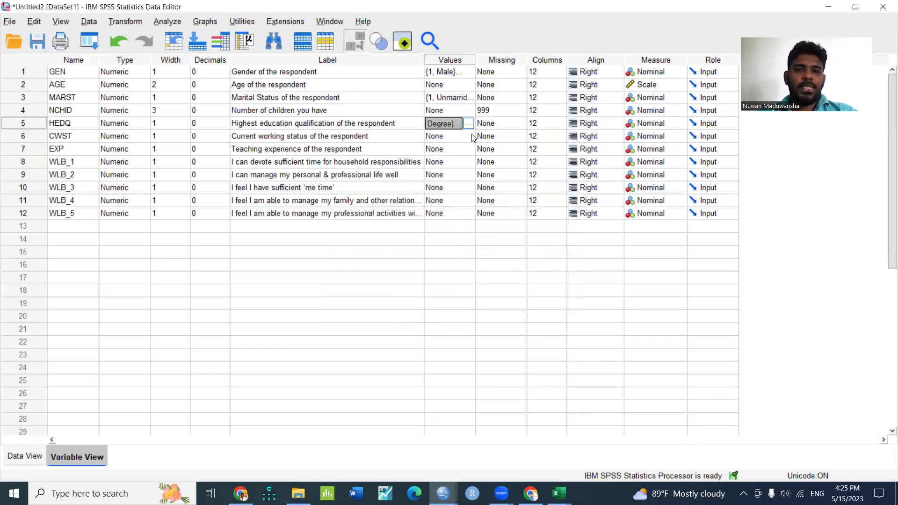
click(471, 141)
text(1)
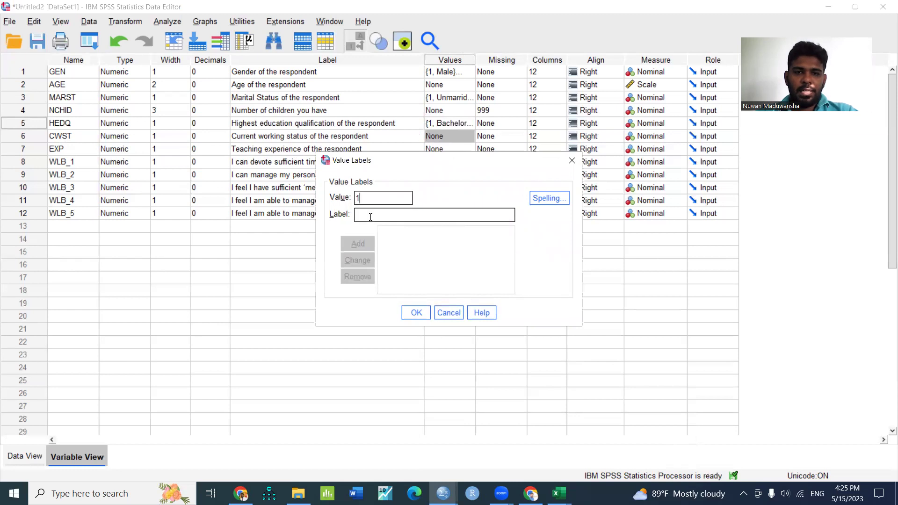
text(Lec)
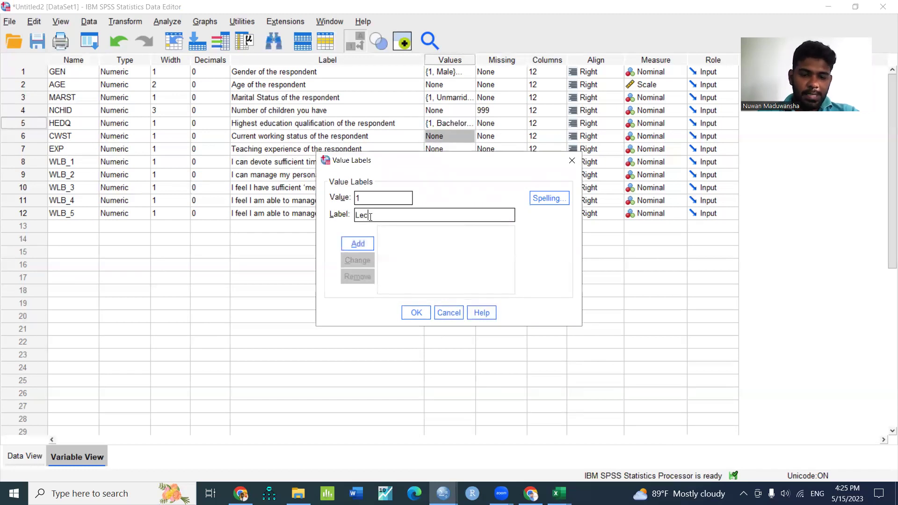
text(turer)
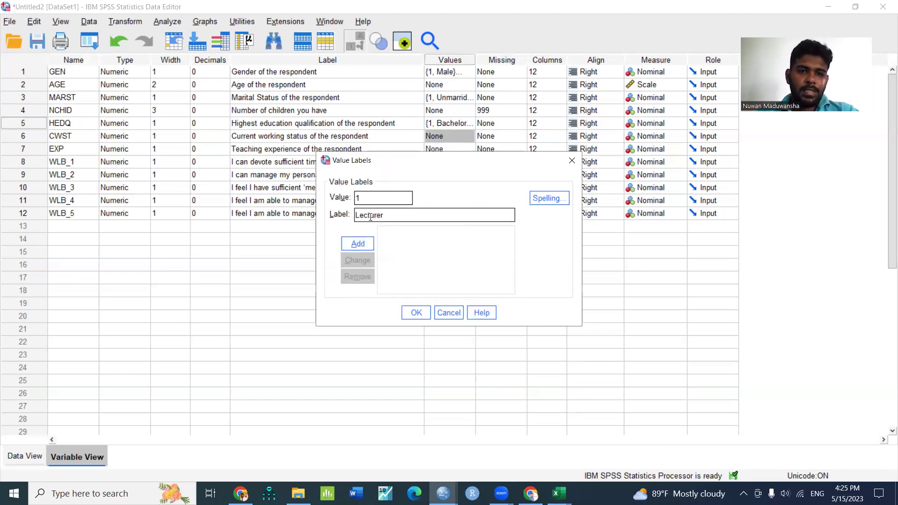
click(357, 244)
Add the value label 2 = "Senior Lecturer" for CWST.
text(2)
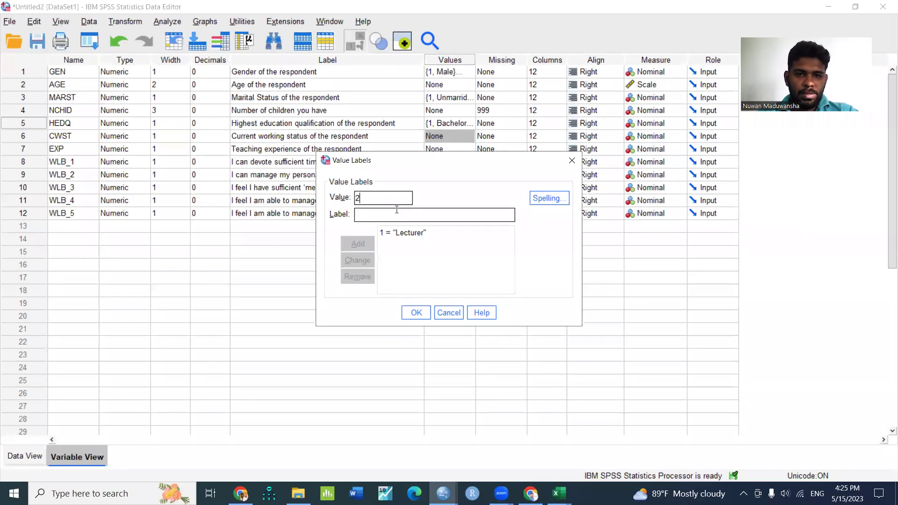
click(399, 216)
text(Sen)
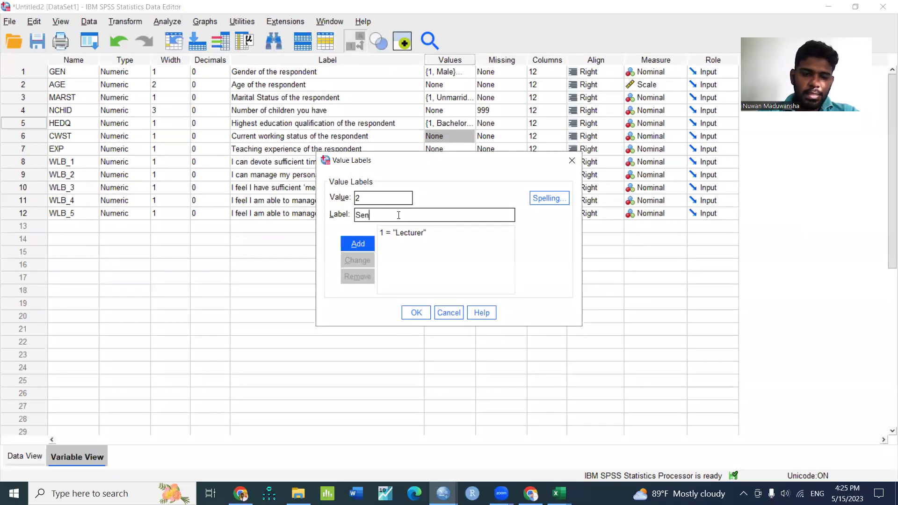
text(ior Le)
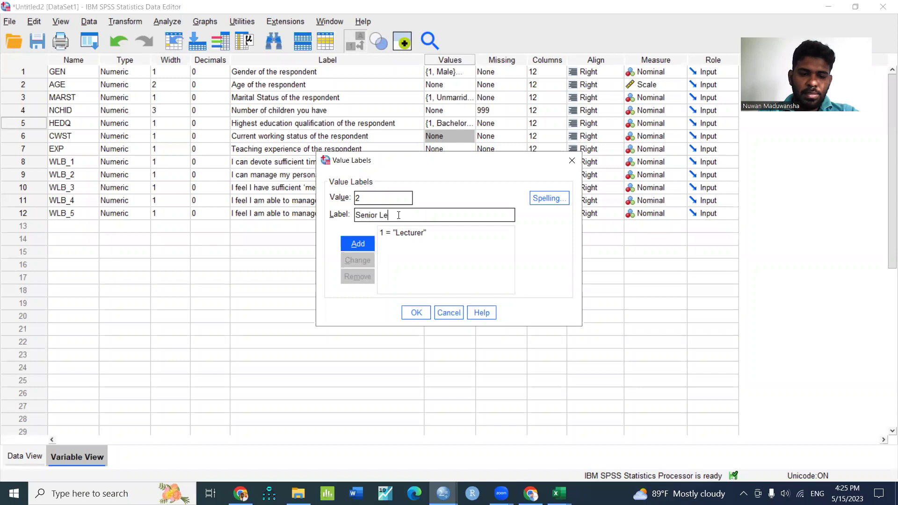
text(cturer)
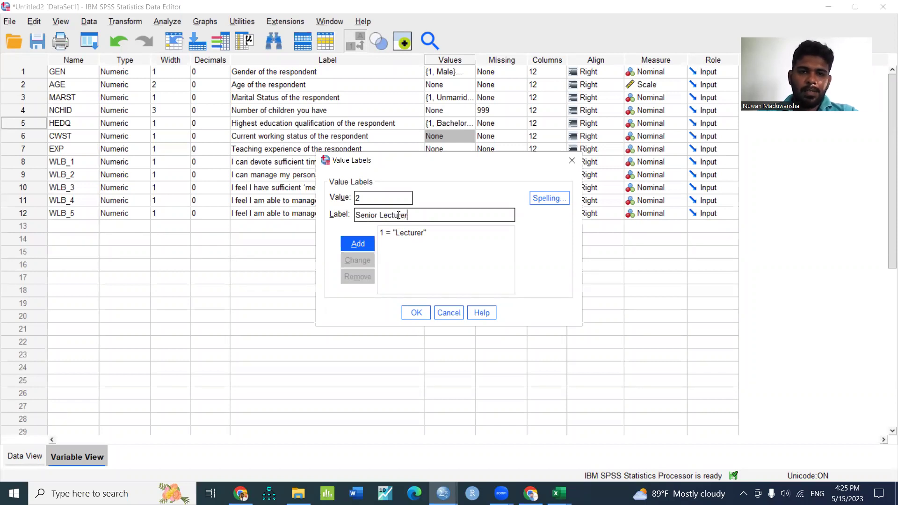
click(356, 244)
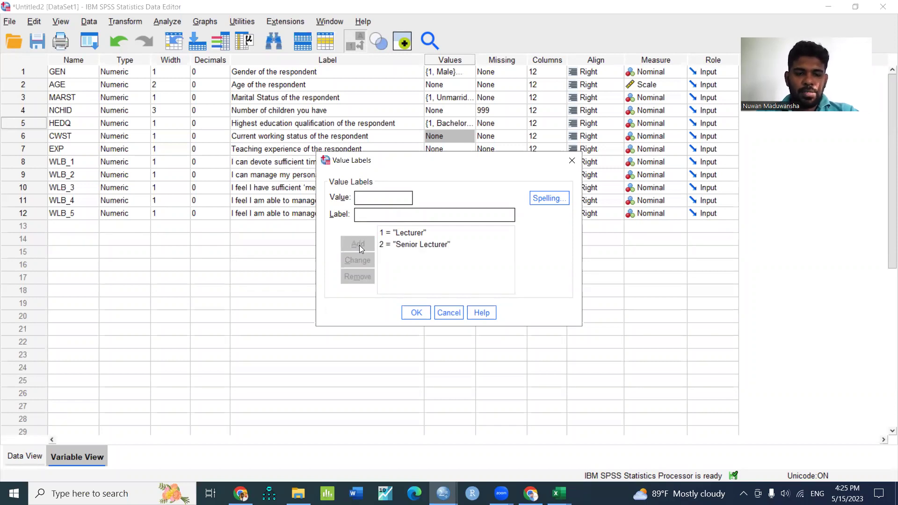
Add the value label 3 = "Professor" and apply the CWST value labels.
text(3)
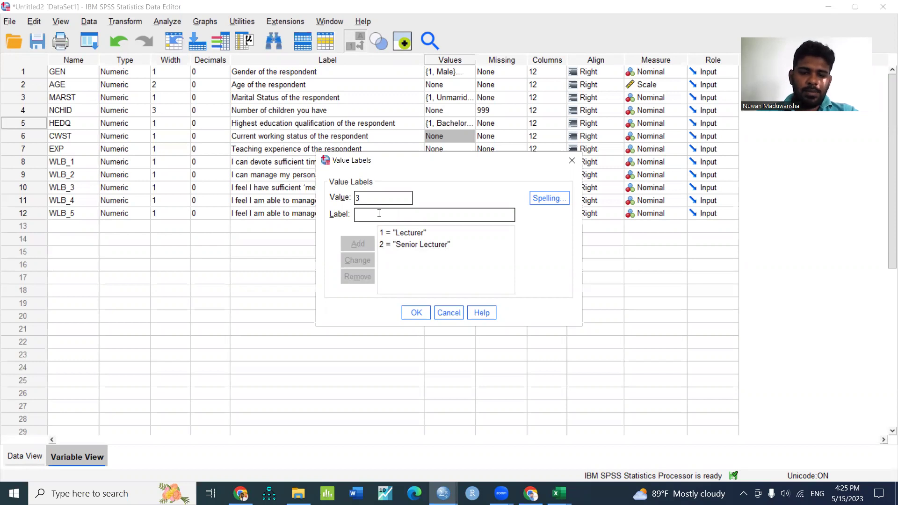
click(378, 213)
text(Prof)
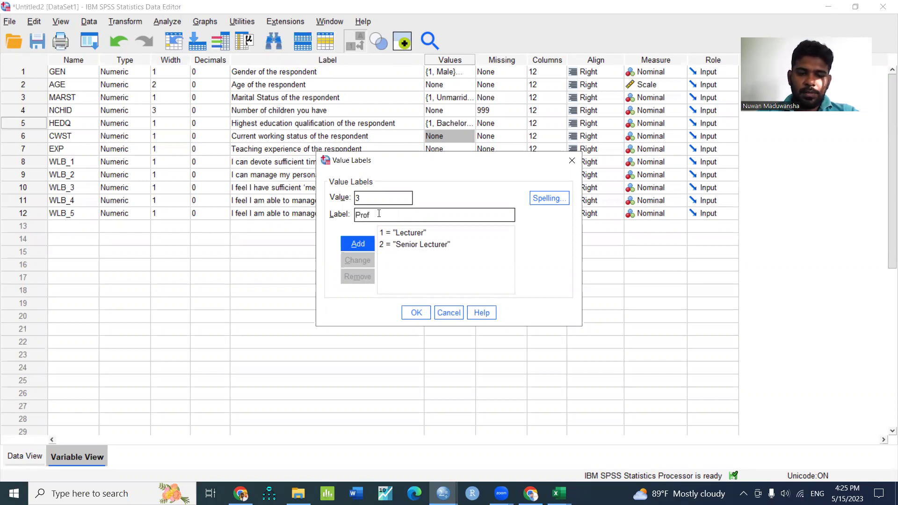
text(essor)
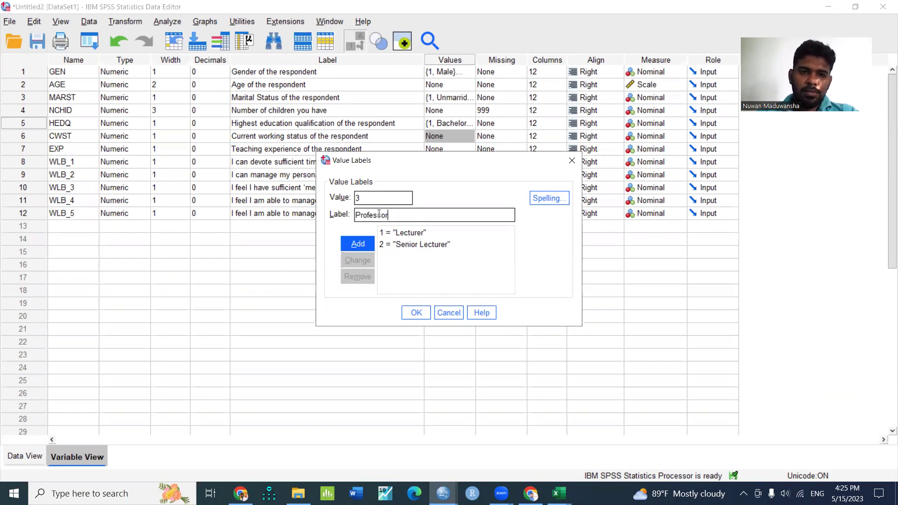
click(358, 244)
click(412, 312)
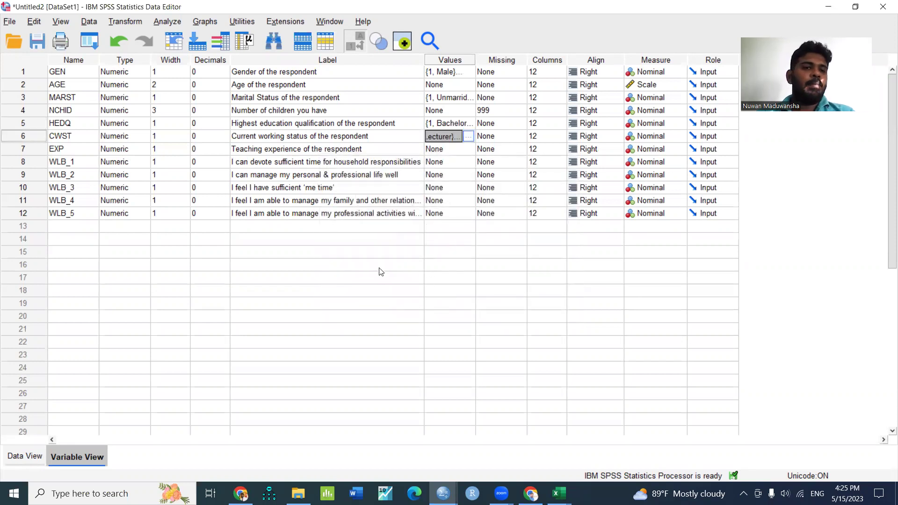
Open the value labels of EXP, enter value 1, and copy "Less than 5years" from C8 of the Coording Sheet in Excel.
click(463, 149)
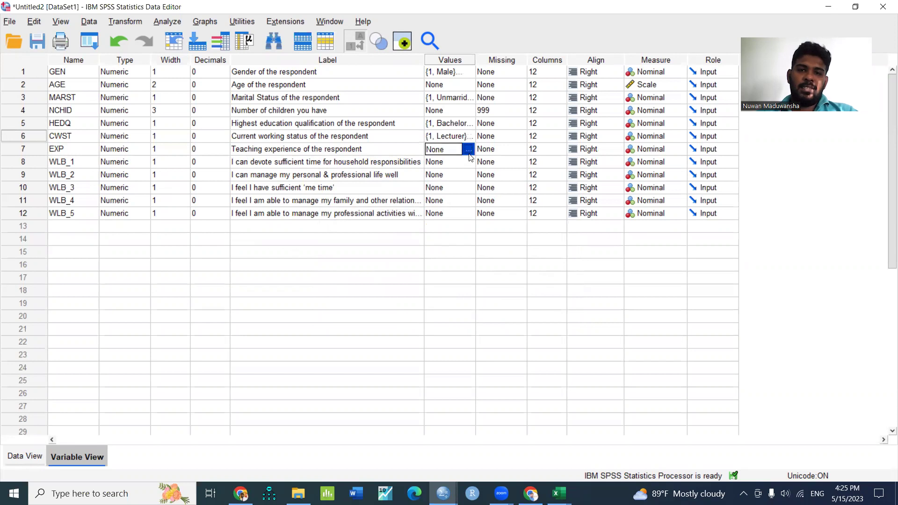
click(469, 149)
text(1)
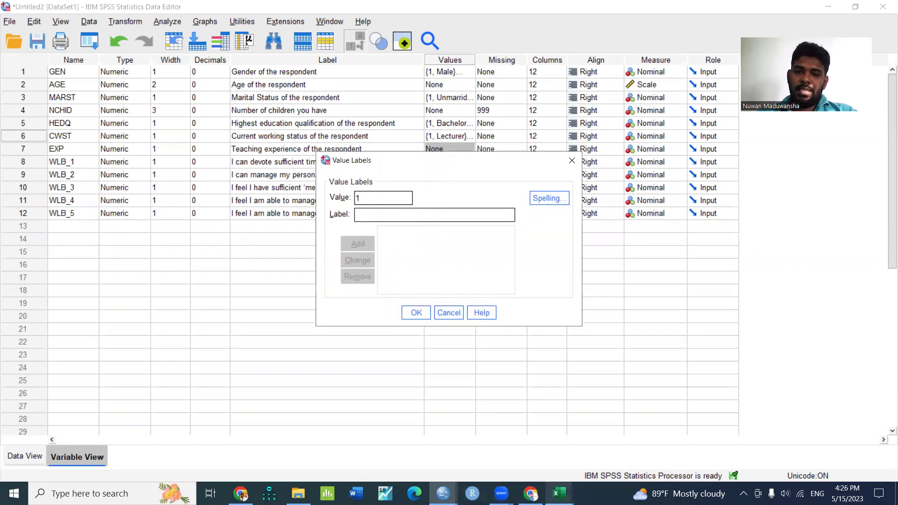
mouse_move(560, 492)
click(477, 458)
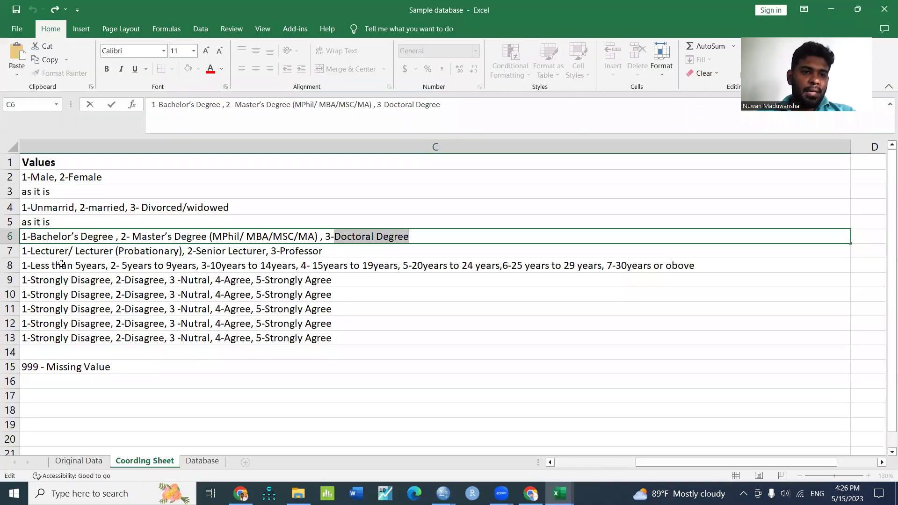
click(87, 265)
double_click(99, 265)
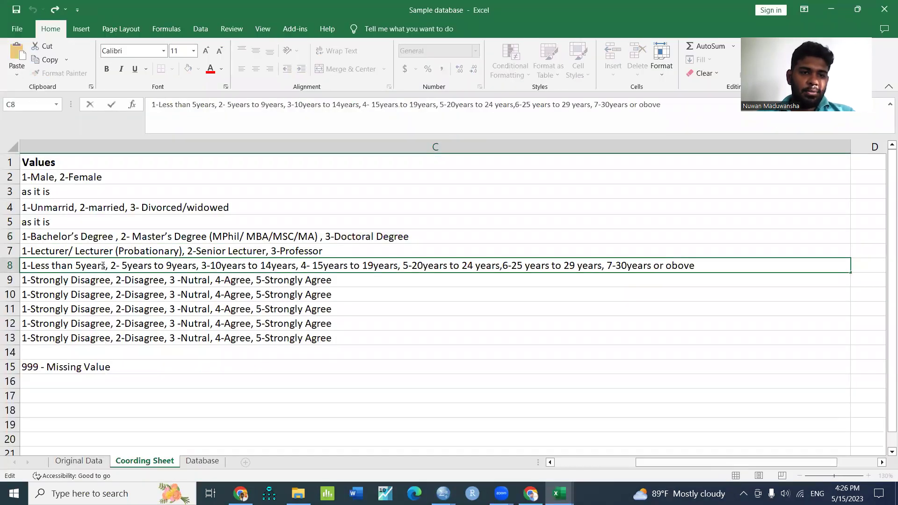
double_click(103, 266)
click(105, 265)
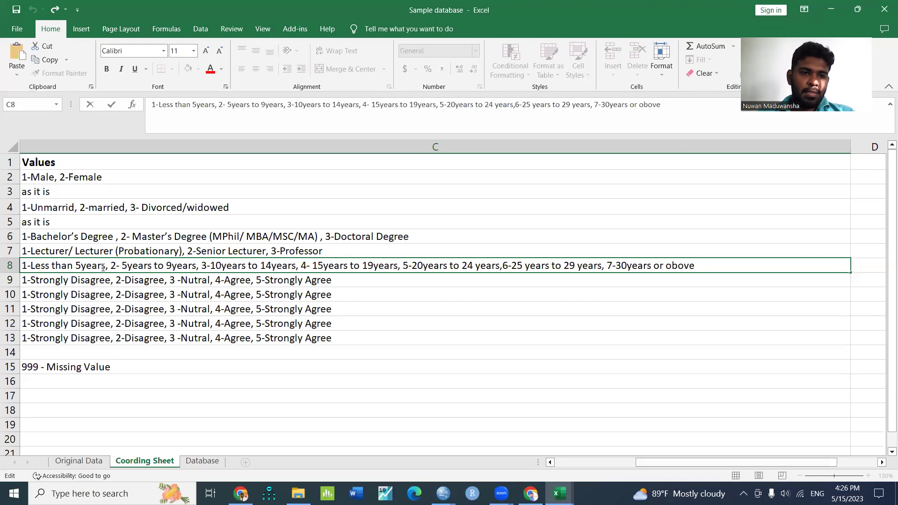
drag(103, 266, 30, 263)
key(ctrl+c)
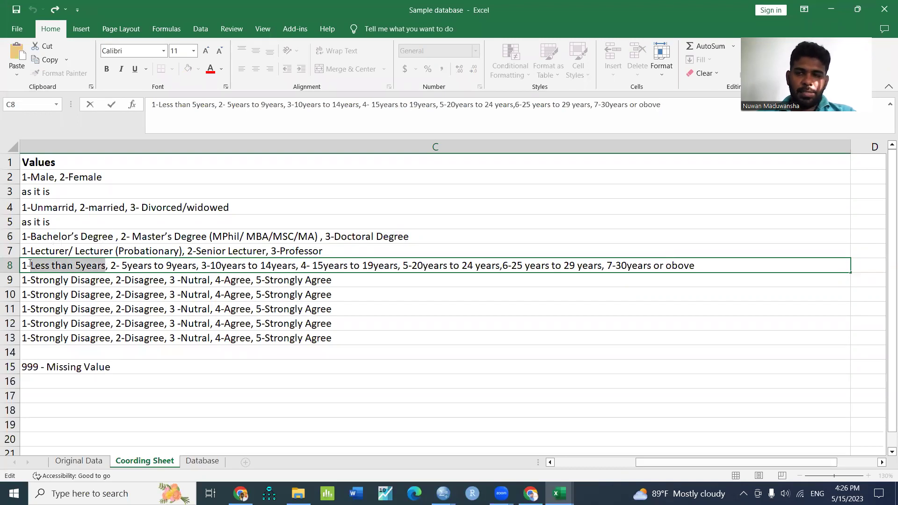
Return to the SPSS Data Editor and add the value label 1 = "Less than 5years" for EXP.
key(alt+Tab)
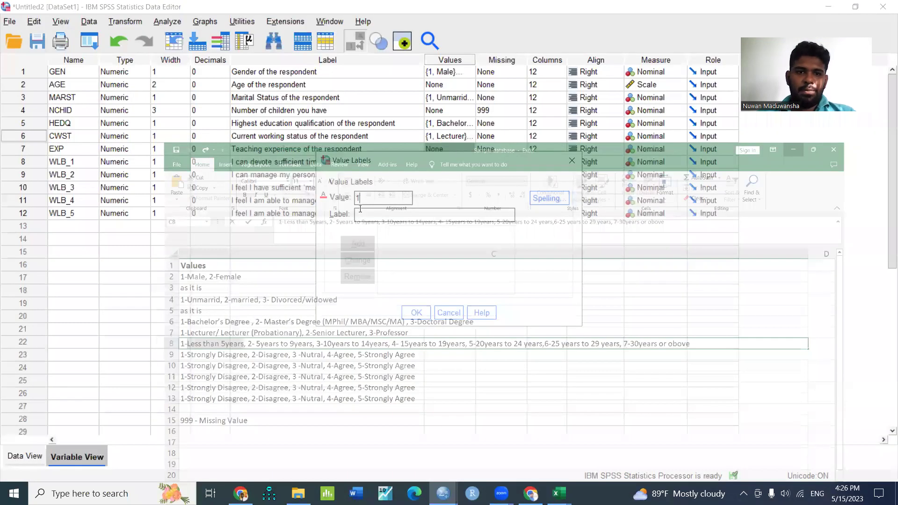
key(ctrl+v)
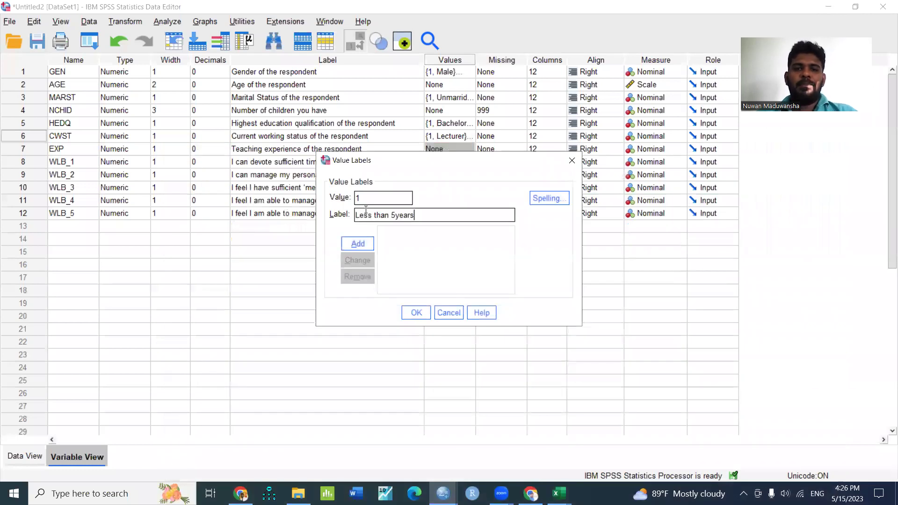
click(366, 243)
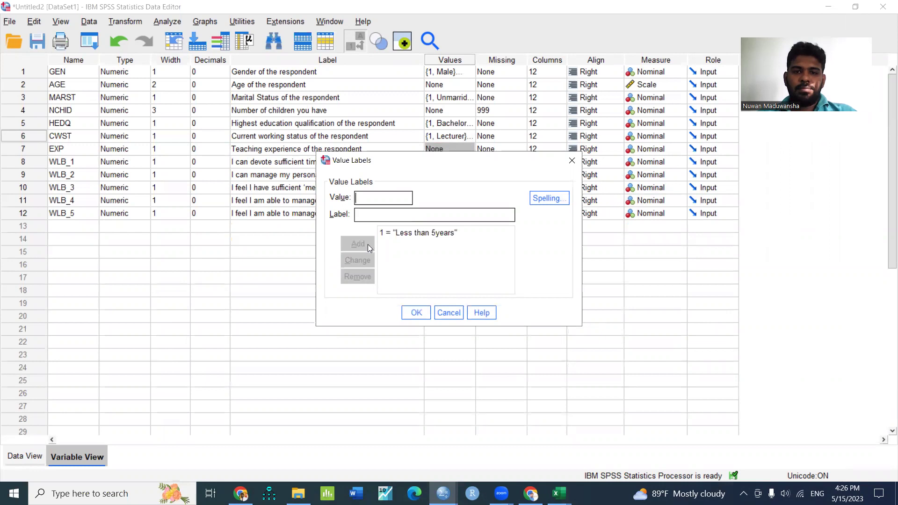
Enter value 2 for EXP, copy "5years to 9years" from C8 of the Coording Sheet in Excel, and return to SPSS.
text(2)
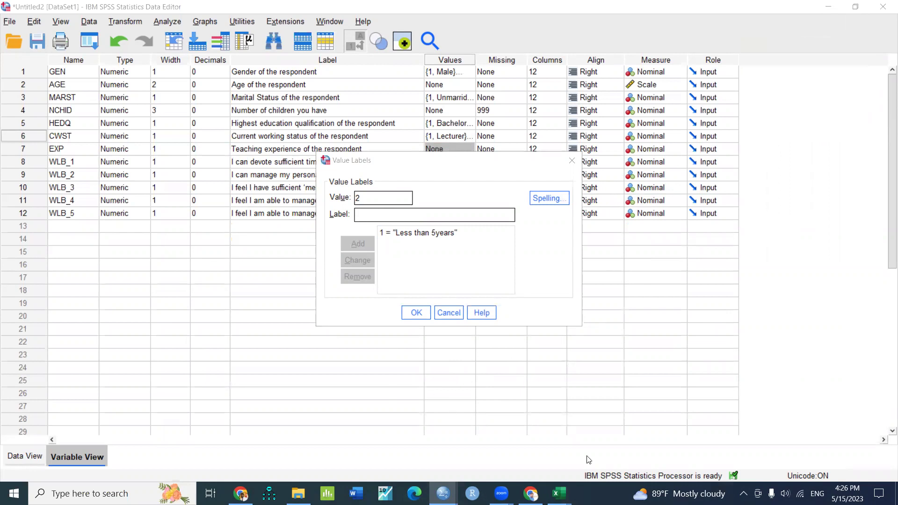
key(alt+Tab)
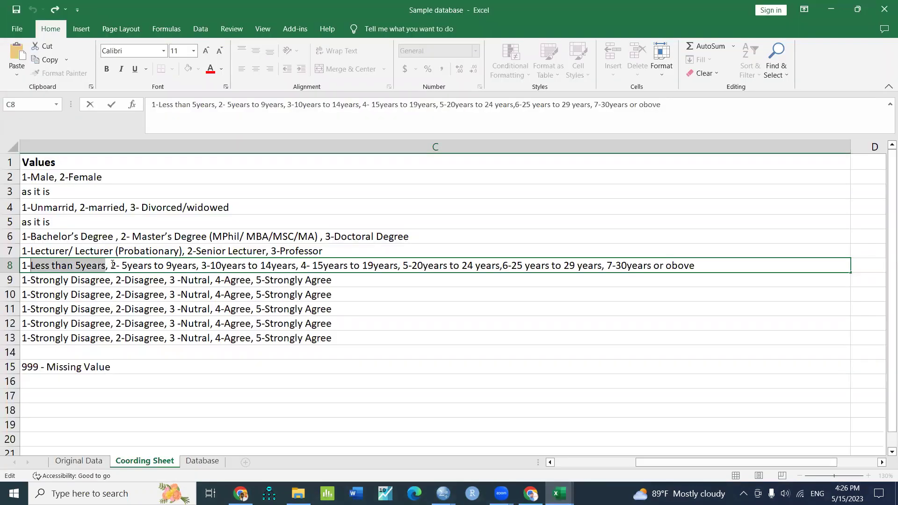
click(112, 266)
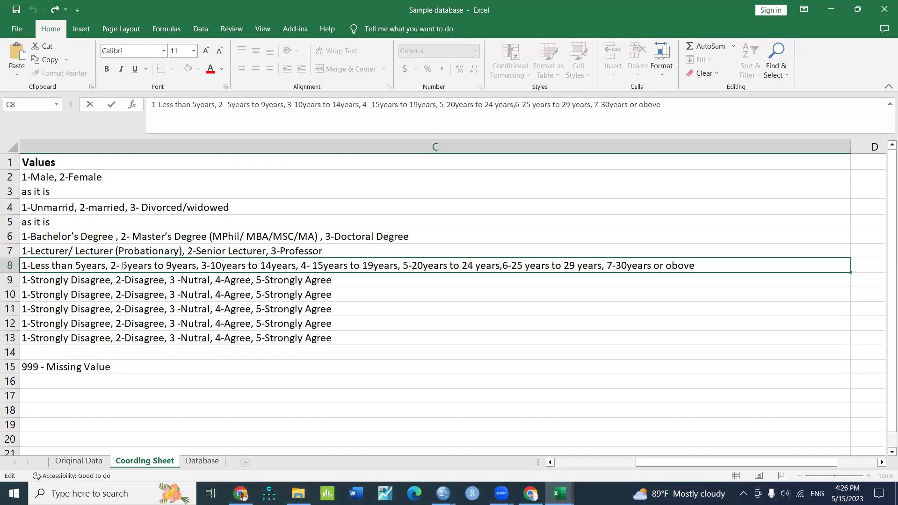
drag(122, 266, 195, 266)
key(ctrl+c)
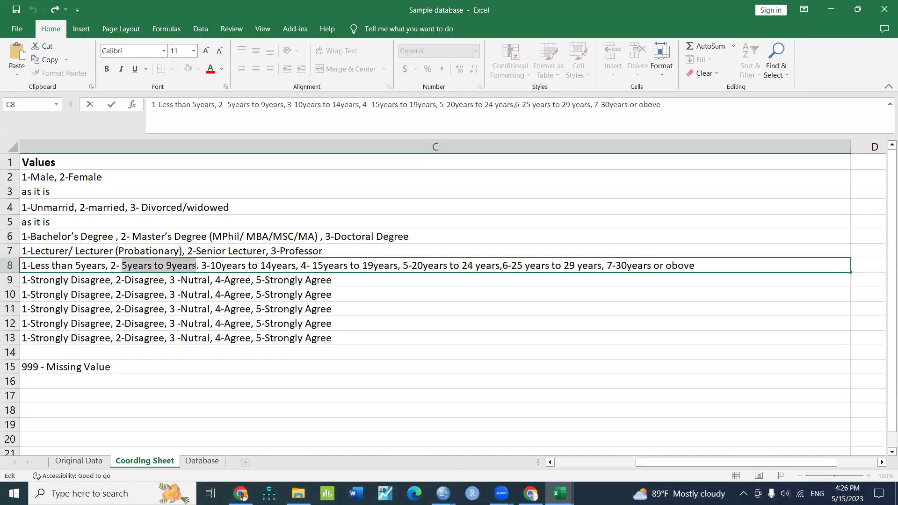
click(831, 9)
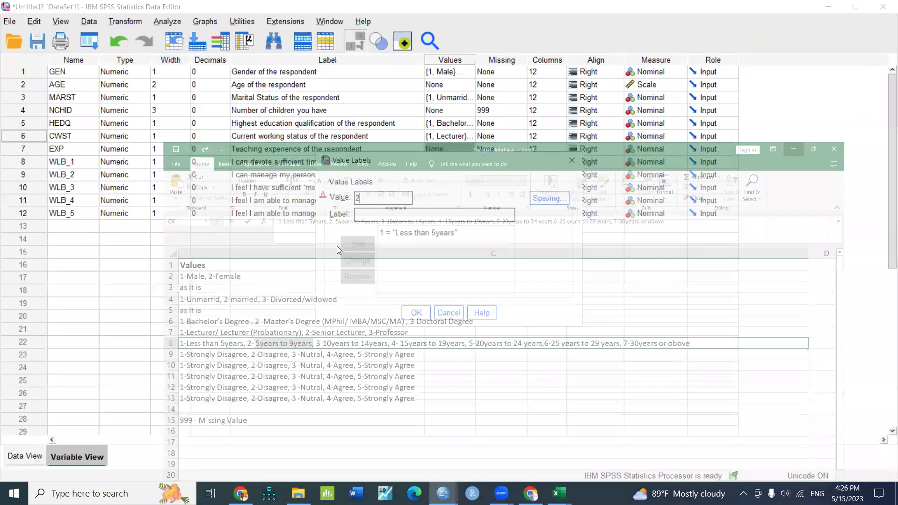
Add the EXP value labels 2 = "5years to 9years" and 3 = "10years to 14years", copying the second text from C8 of the Coording Sheet in Excel.
key(ctrl+v)
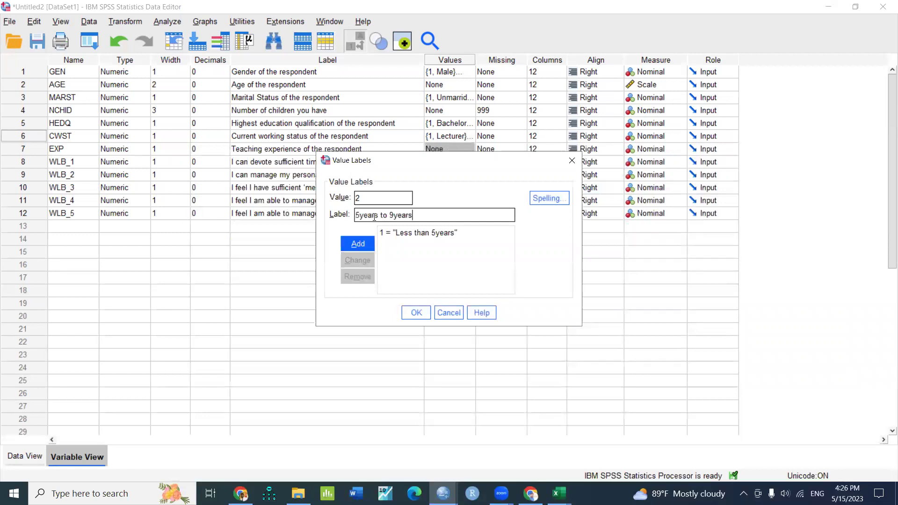
click(354, 245)
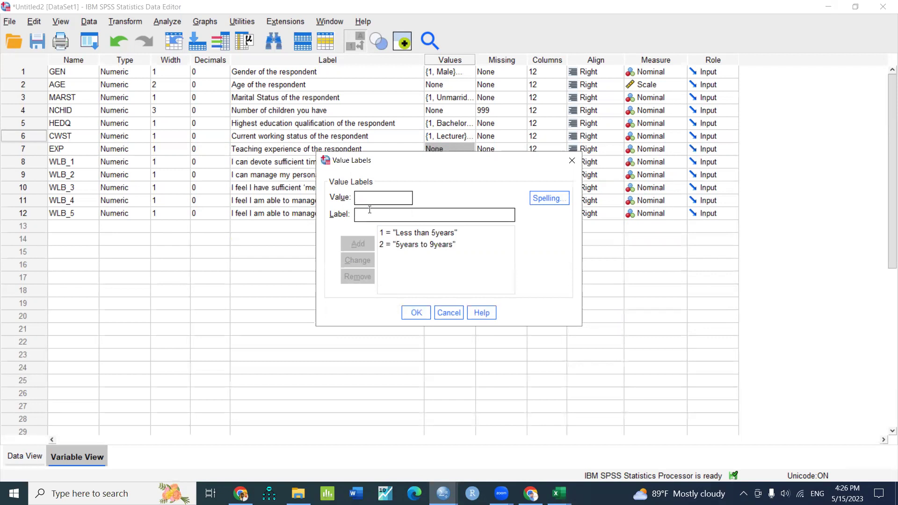
text(3)
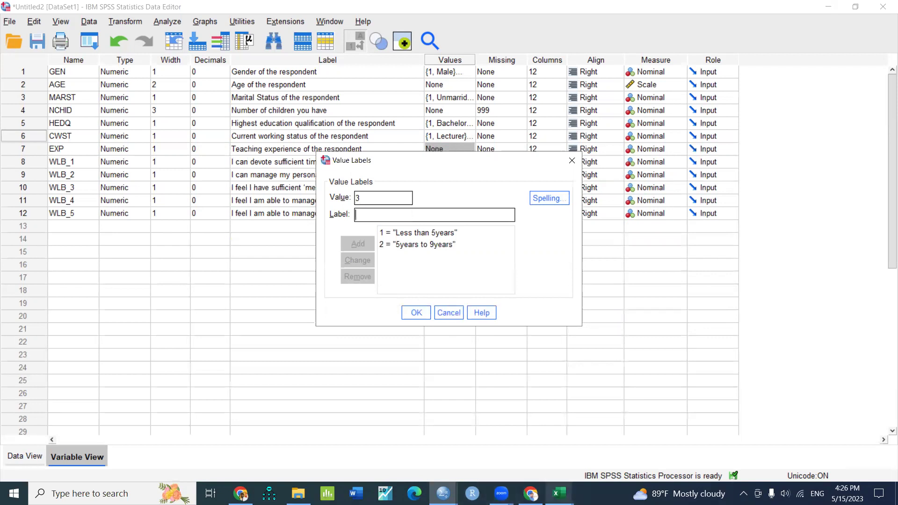
mouse_move(560, 493)
click(472, 444)
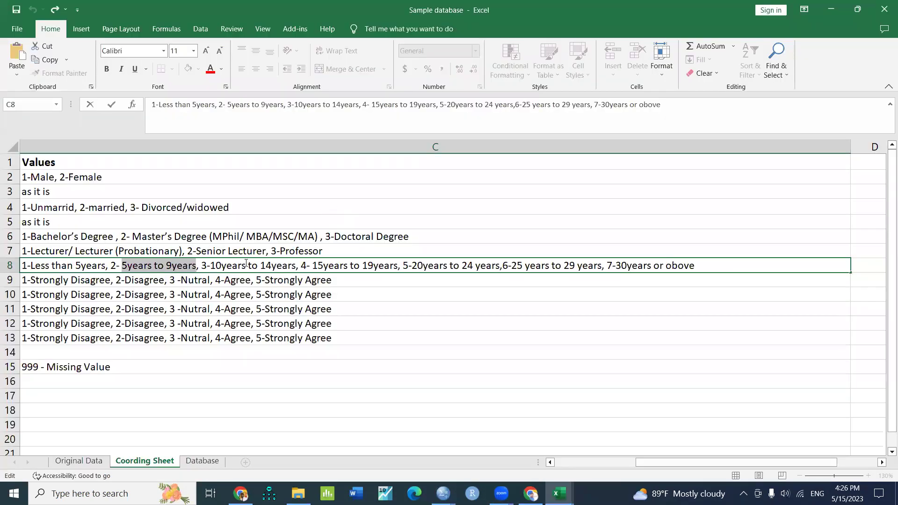
drag(210, 265, 296, 265)
key(ctrl+c)
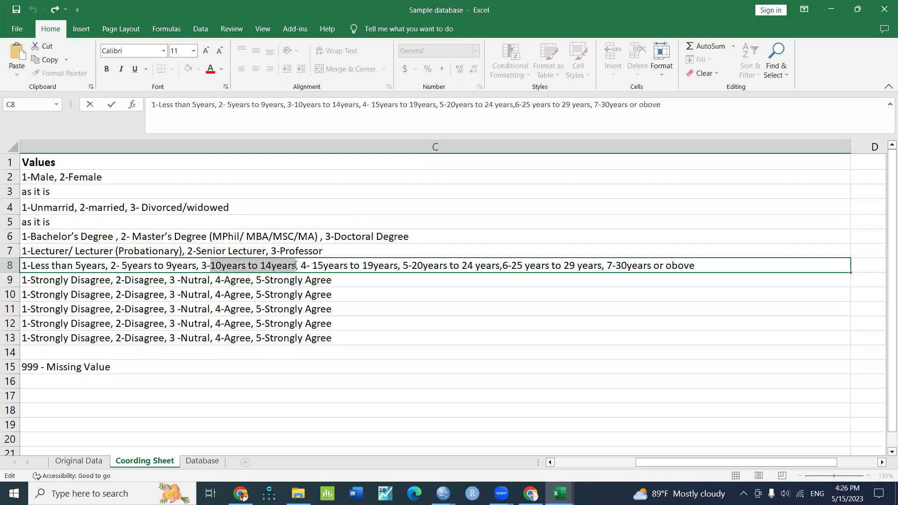
click(831, 9)
key(ctrl+v)
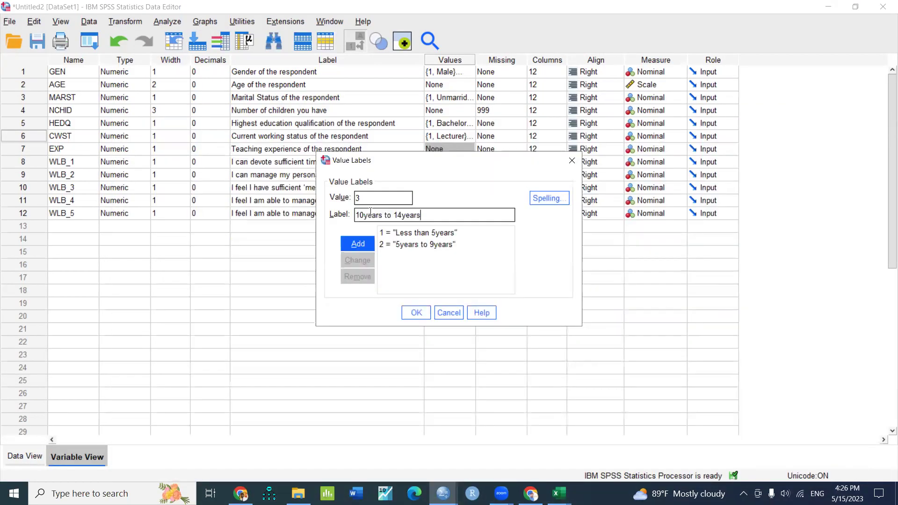
click(357, 244)
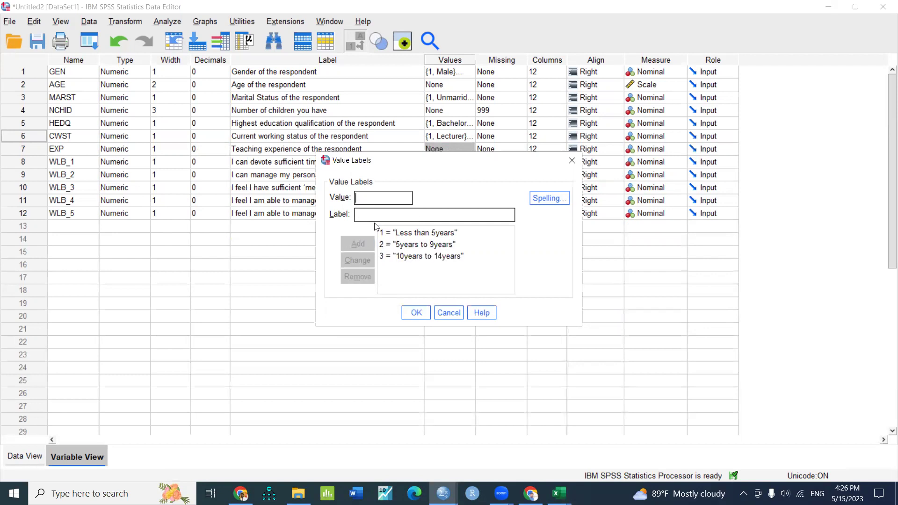
Reuse the "5years to 9years" entry for a new EXP label, setting its value to 4 and its starting age band to 15years.
click(412, 245)
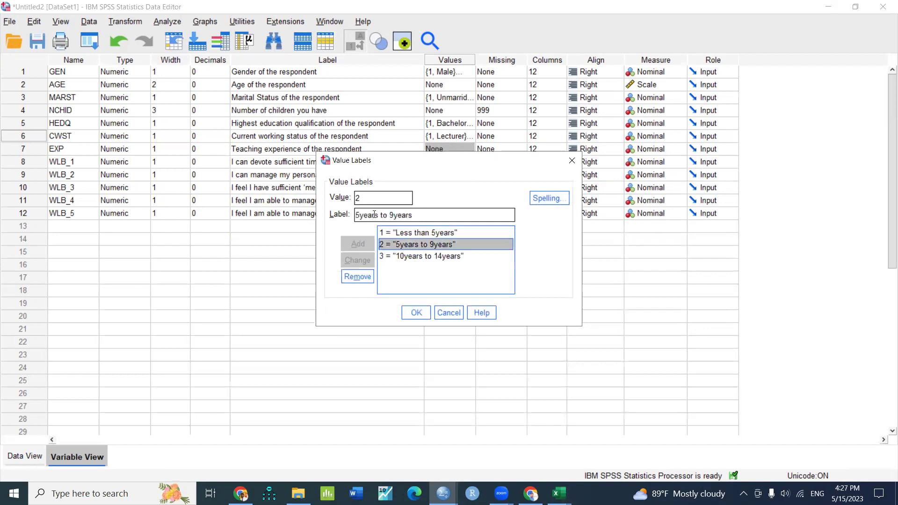
double_click(357, 198)
text(4)
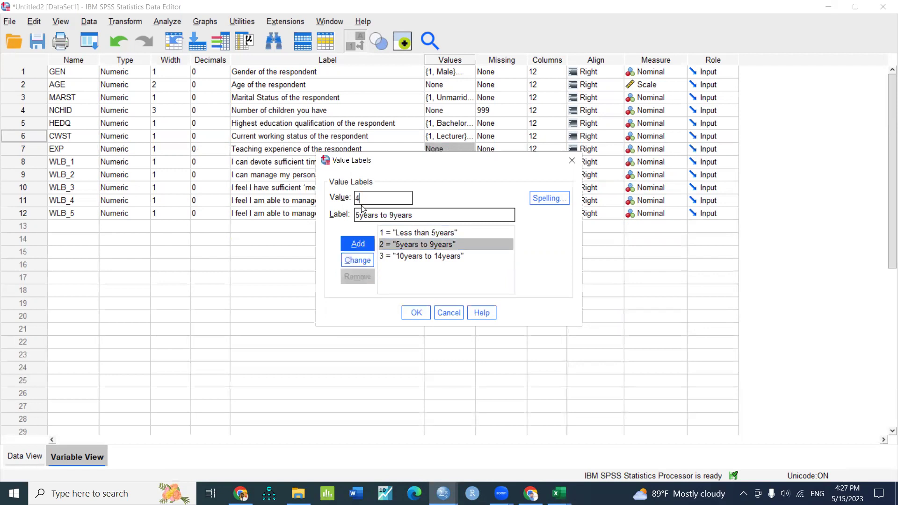
click(357, 214)
text(1)
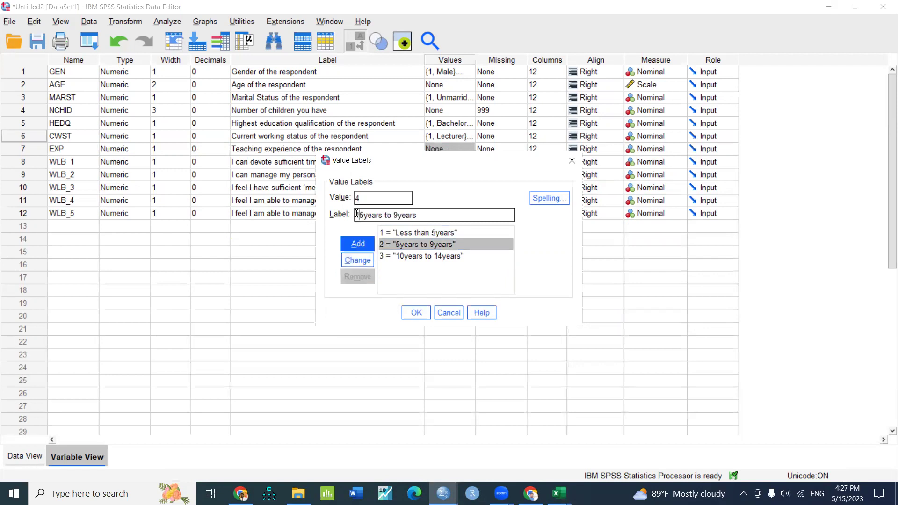
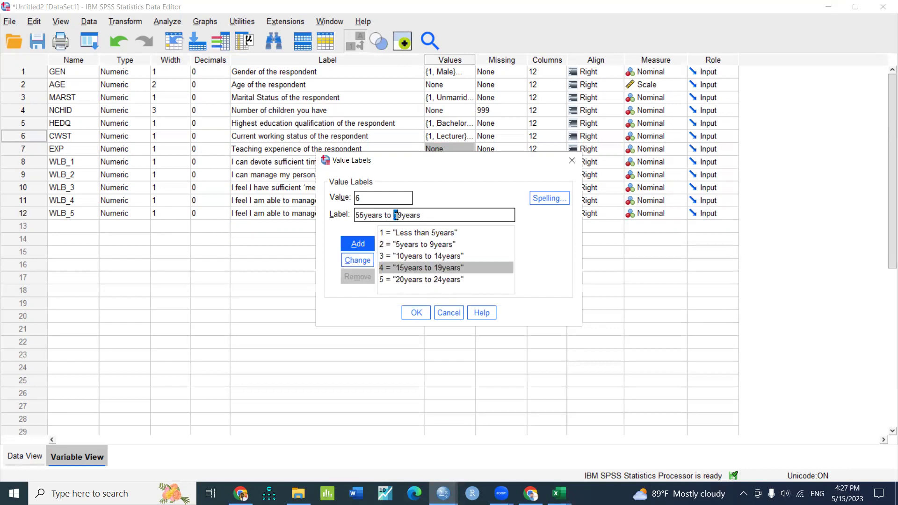
Change the end of the label for value 6 to 29years and add 6 = "55years to 29years".
text(2)
click(369, 243)
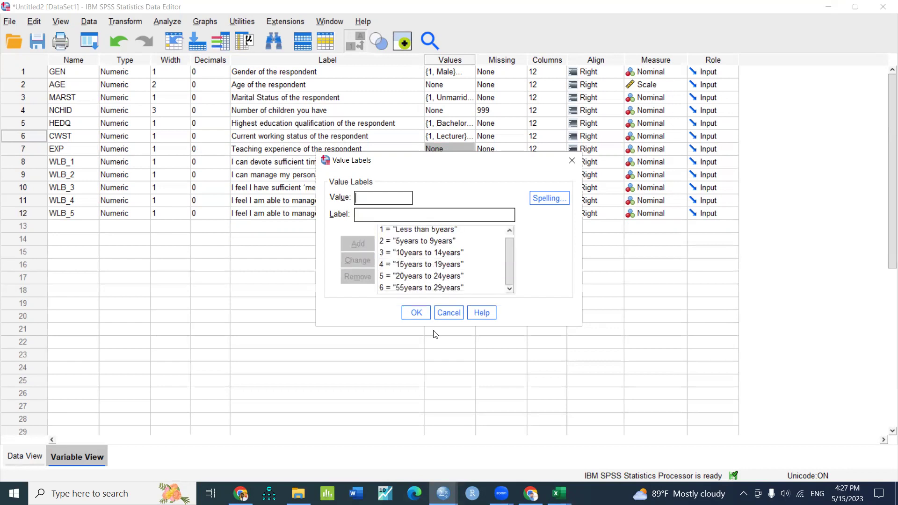
Add the value label 7 = "30years or obove", copied from C8 of the Coording Sheet in Excel, and apply the EXP value labels.
text(7)
click(505, 449)
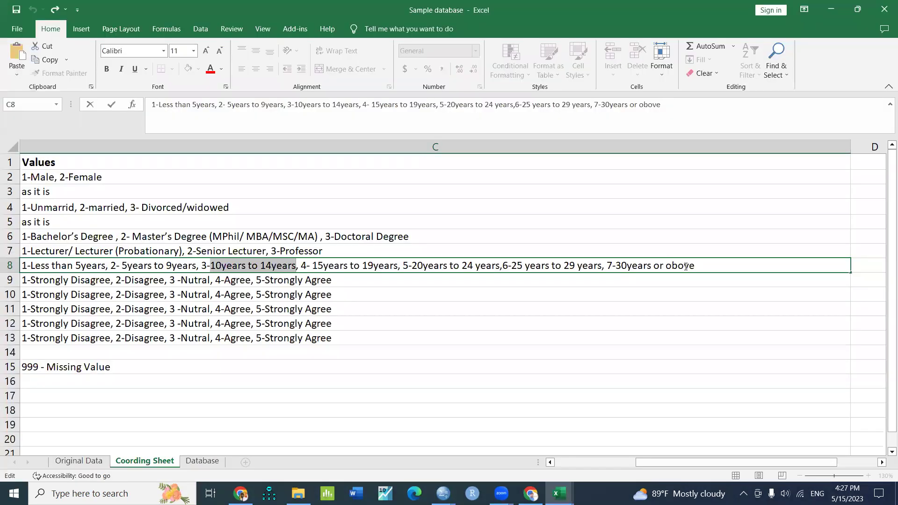
click(639, 265)
key(shift+End)
drag(639, 266, 618, 266)
key(ctrl+c)
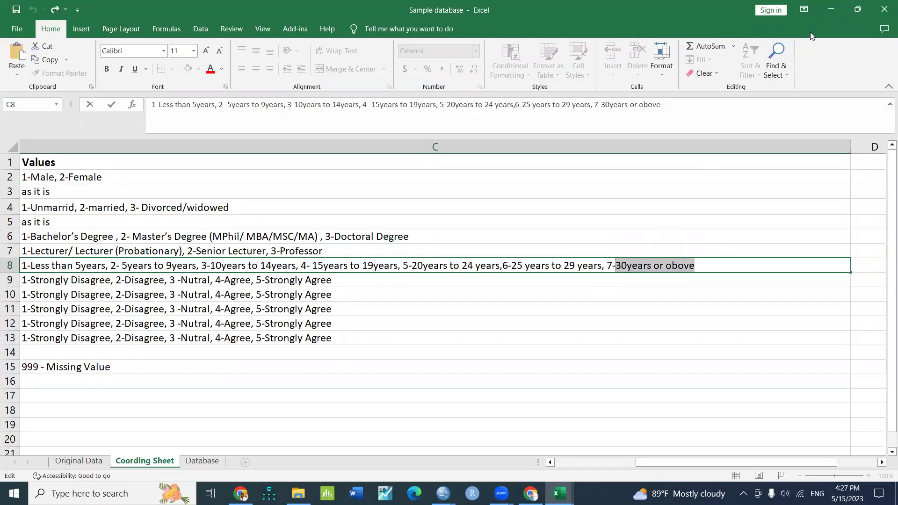
click(831, 9)
click(388, 215)
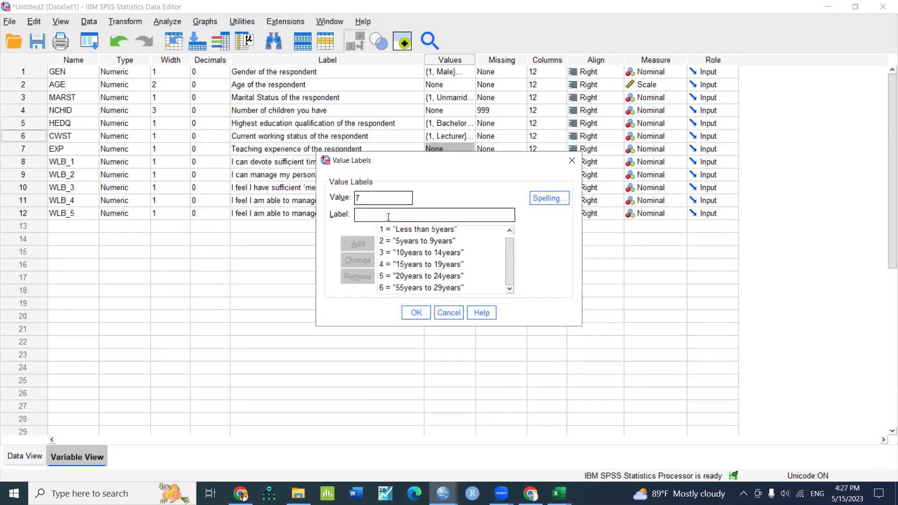
key(ctrl+v)
click(361, 244)
click(422, 313)
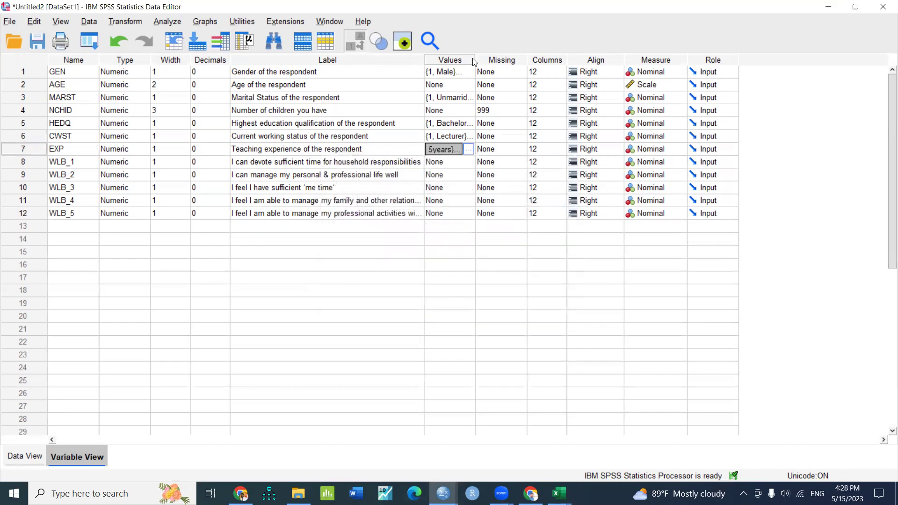
Widen the Values column in the variable list and open the value labels of WLB_1.
drag(474, 61, 509, 63)
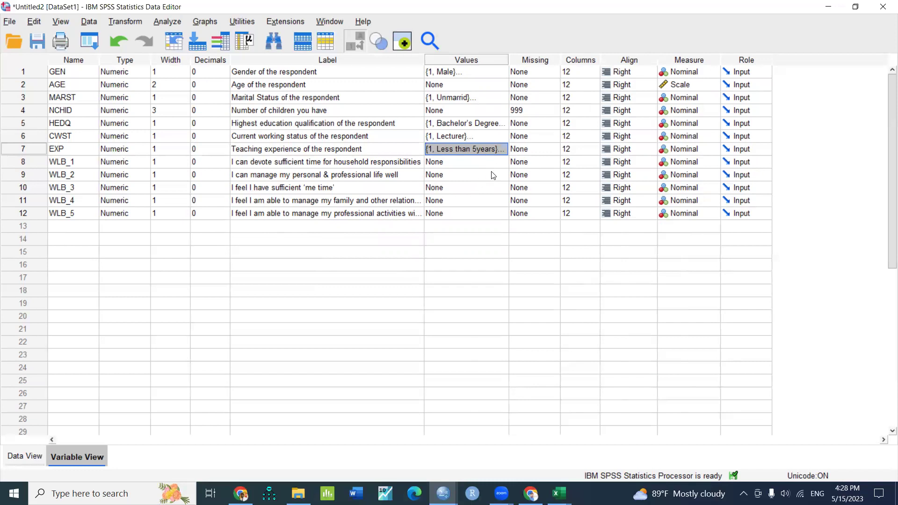
click(505, 164)
click(501, 163)
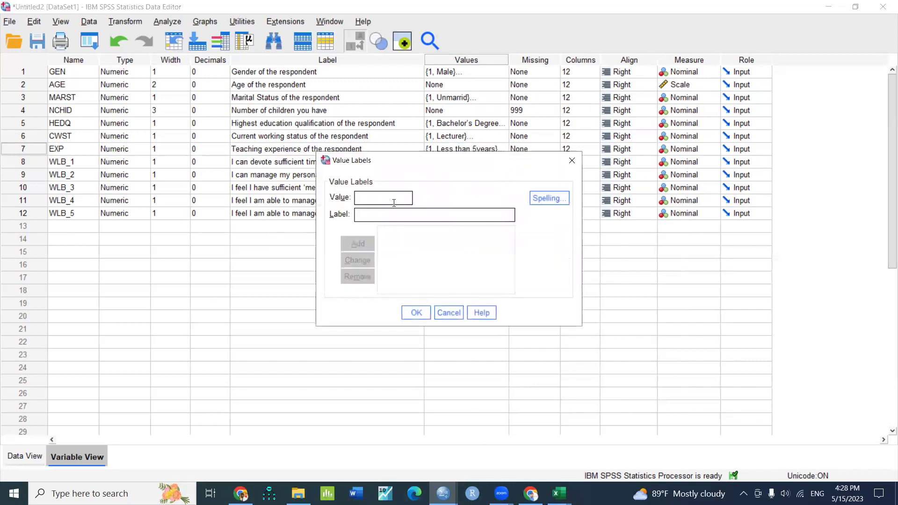
Add the value label 1 = "Strongly Disagree" for WLB_1, copying the text from C9 of the Coording Sheet in Excel.
text(1)
click(560, 493)
click(529, 448)
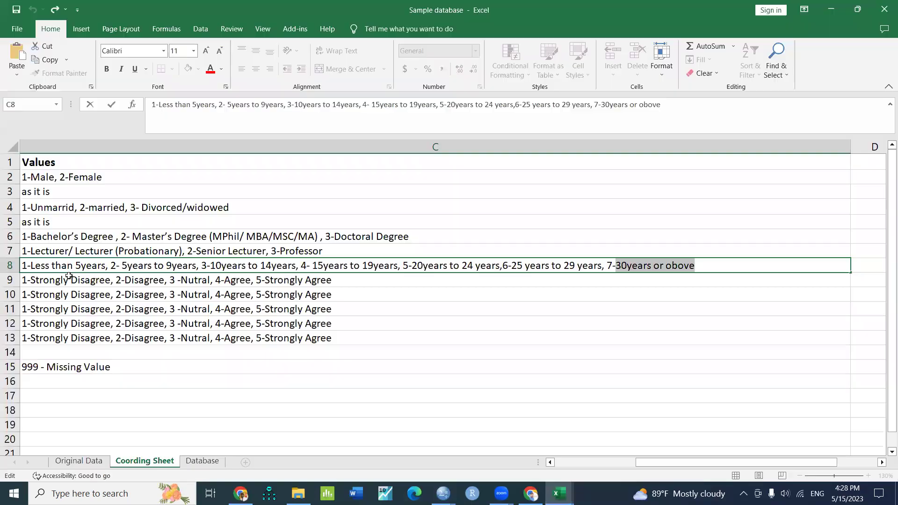
click(73, 283)
drag(218, 104, 158, 106)
key(ctrl+c)
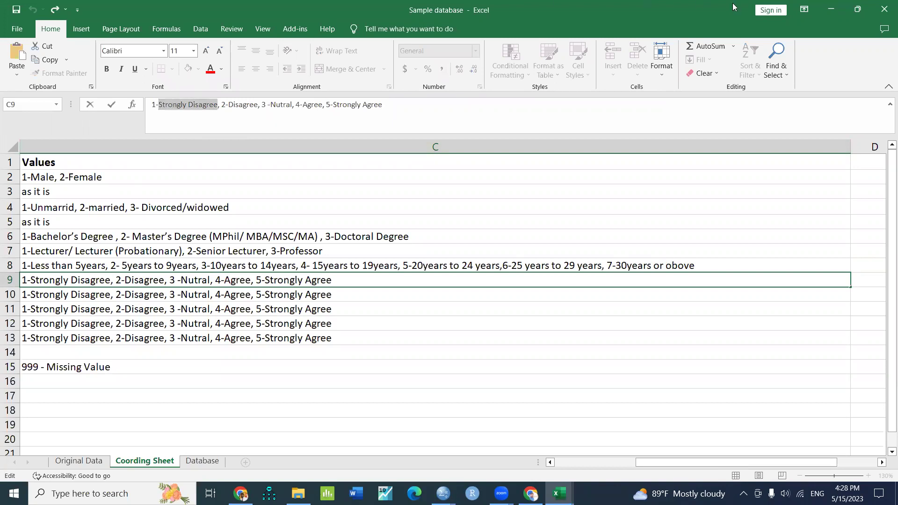
click(830, 9)
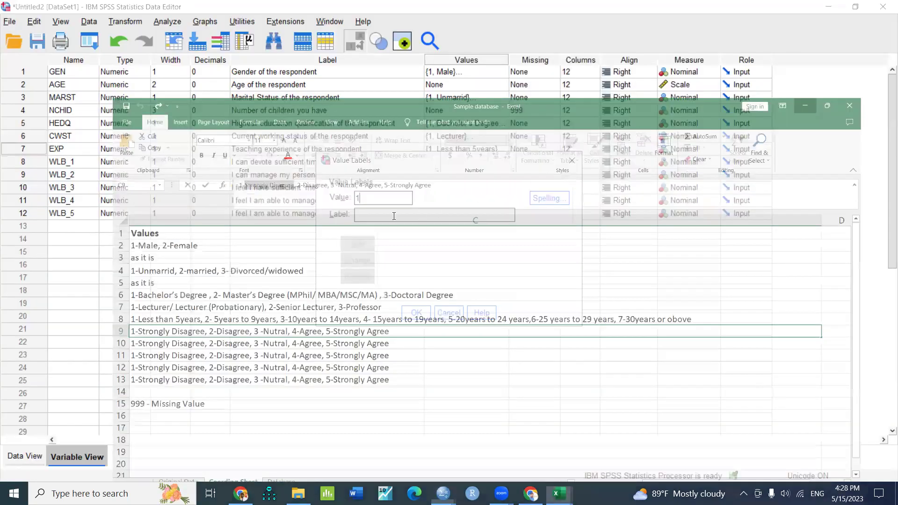
click(394, 216)
key(ctrl+v)
click(364, 244)
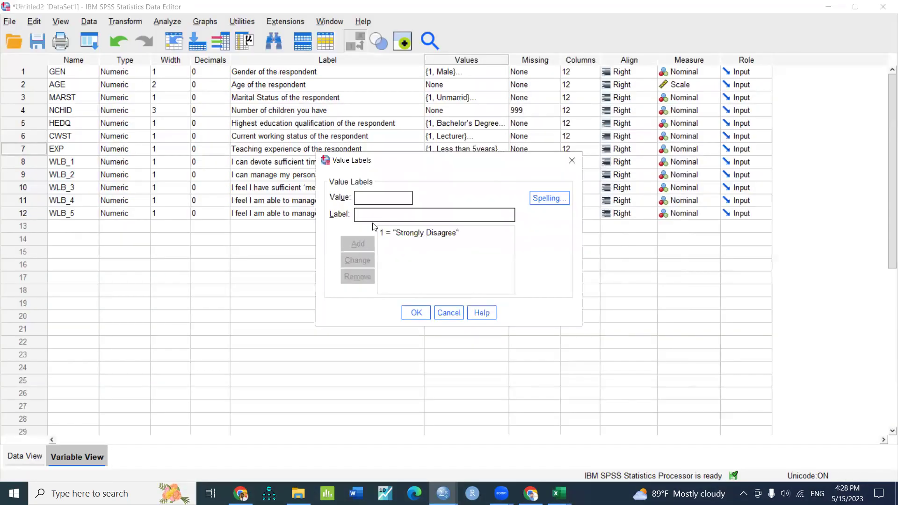
Add the value label 2 = "Disagree" for WLB_1, taking the text from C9 of the Coording Sheet in Excel.
text(2)
mouse_move(560, 493)
click(502, 465)
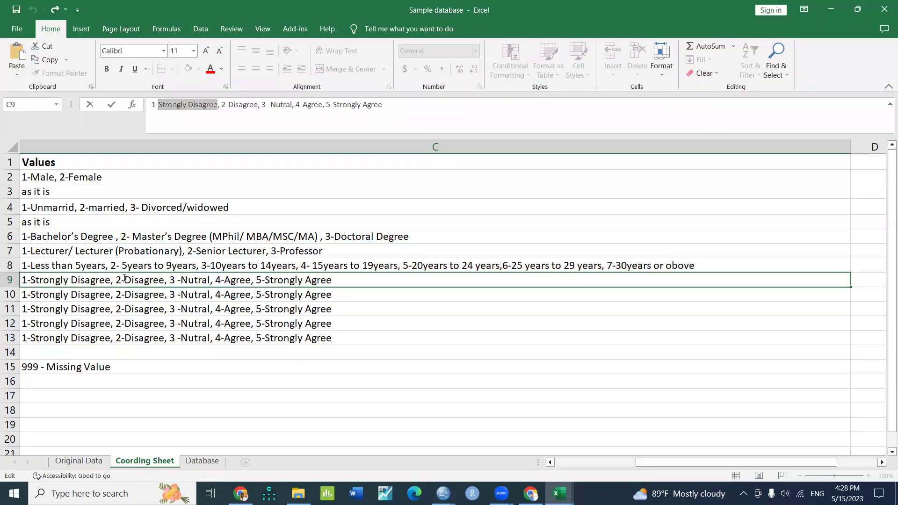
drag(141, 291, 178, 291)
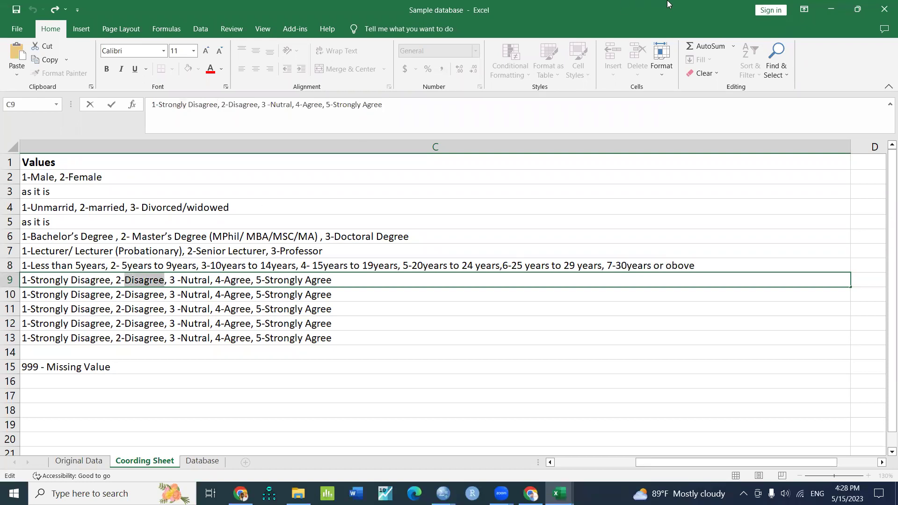
click(831, 10)
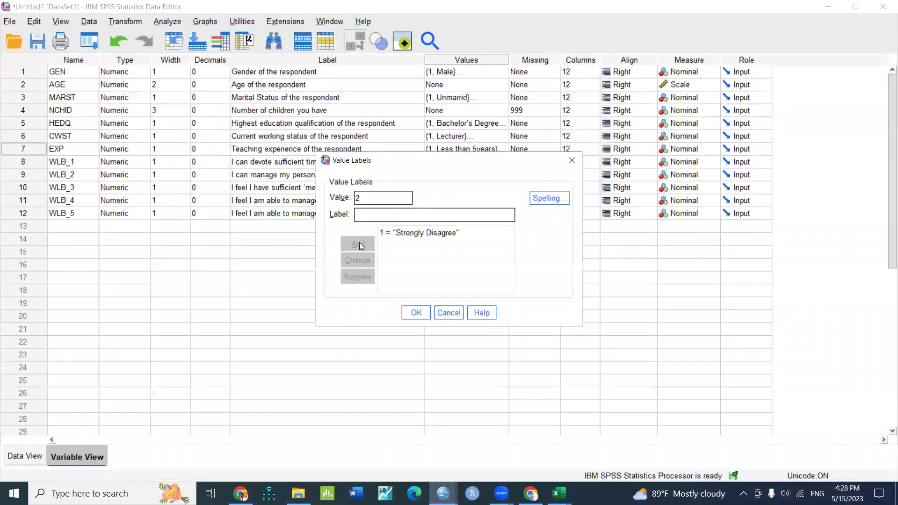
text(Disagree)
click(355, 244)
Add the value label 3 = "Nutral" for WLB_1, copying the text from C9 of the Coording Sheet in Excel.
text(3)
mouse_move(559, 493)
click(497, 440)
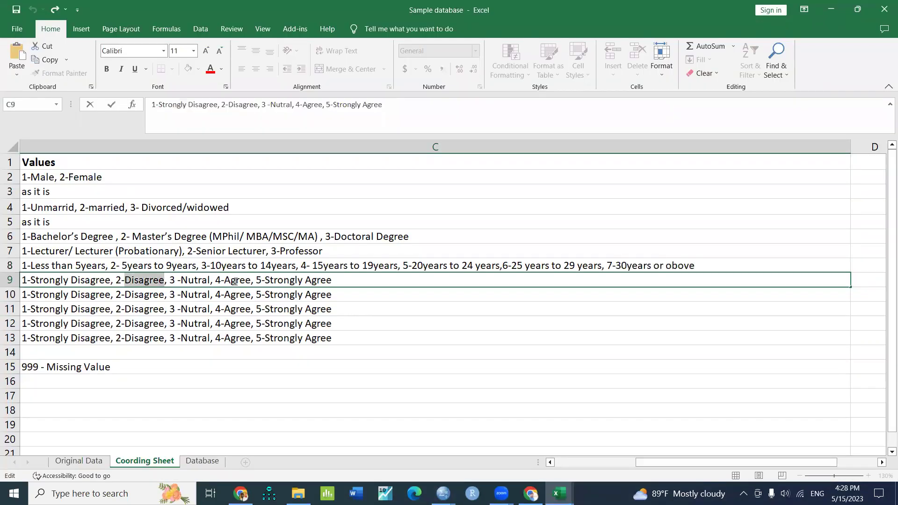
drag(181, 280, 211, 280)
key(ctrl+c)
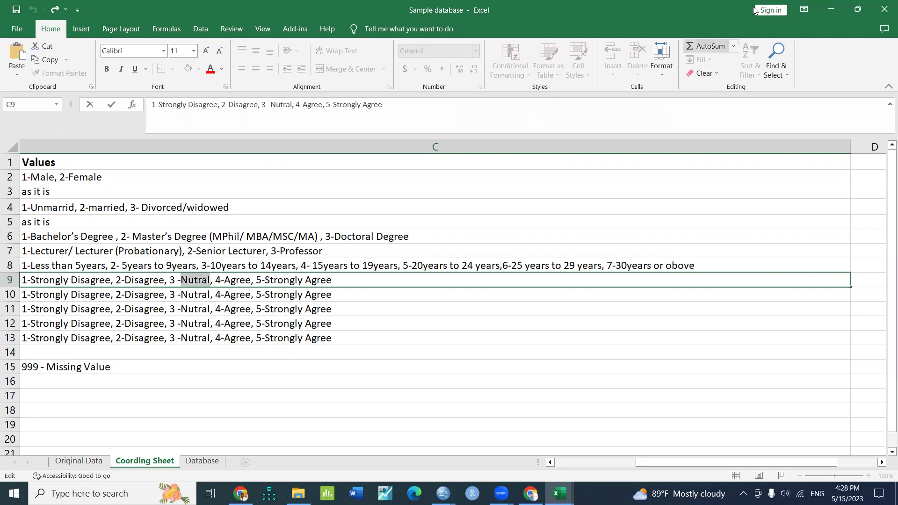
key(alt+Tab)
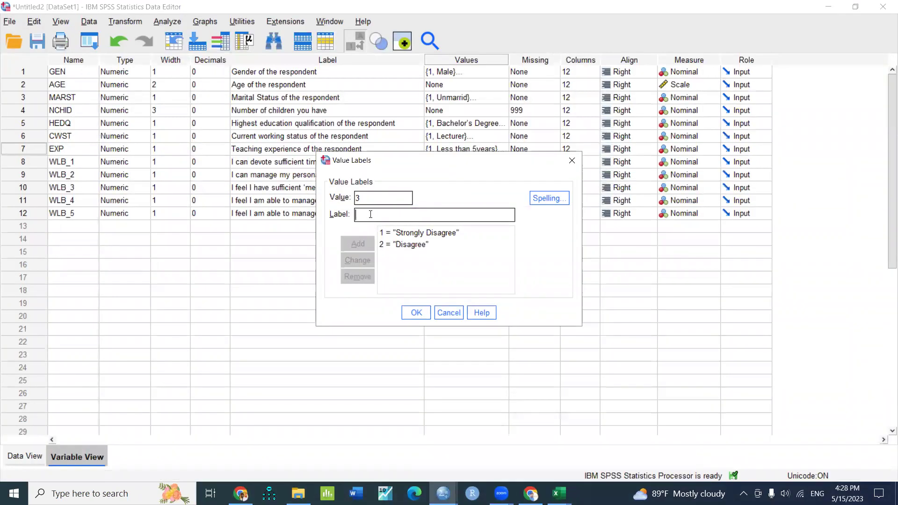
click(371, 214)
key(ctrl+v)
click(356, 245)
Add the value label 4 = "Agree" for WLB_1 by reusing and editing the "Disagree" entry.
click(413, 245)
double_click(354, 198)
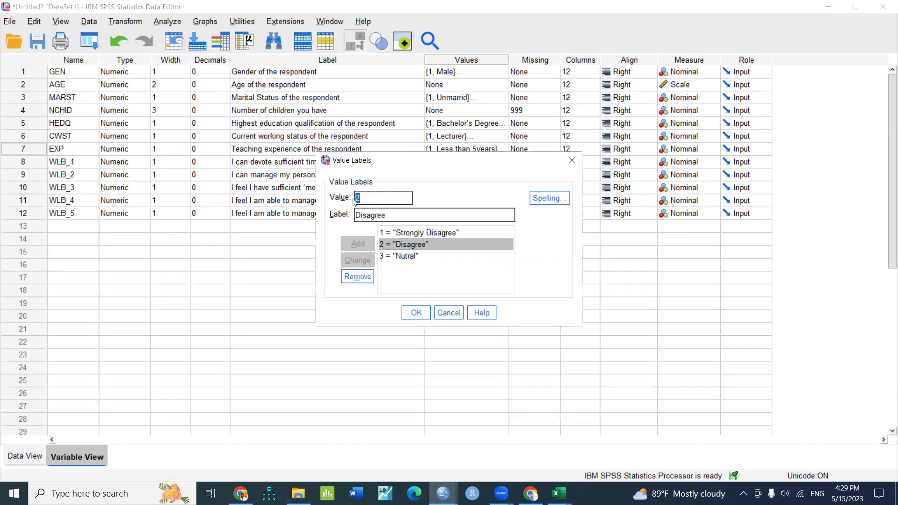
text(4)
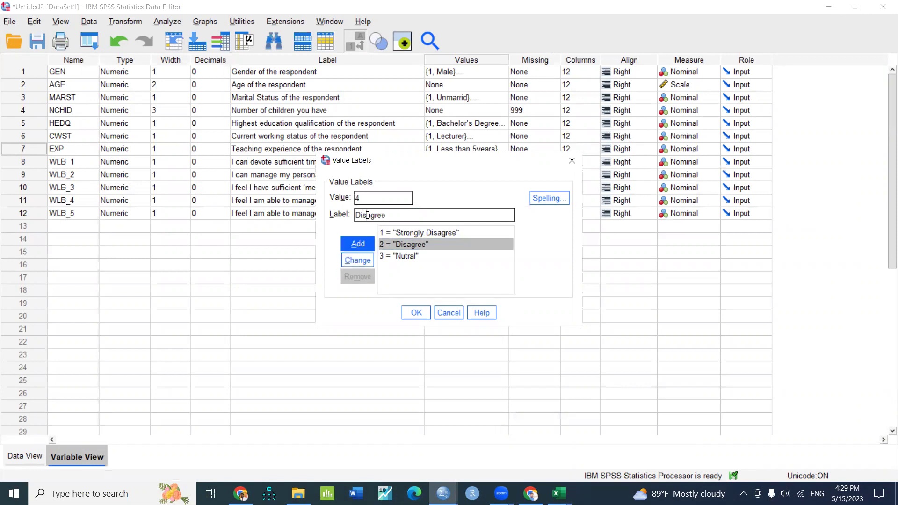
drag(369, 215, 352, 220)
text(A)
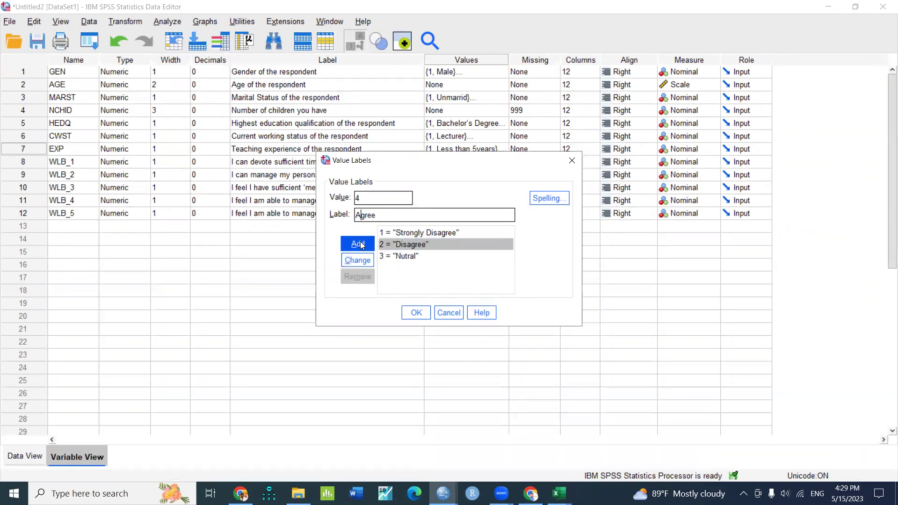
click(361, 245)
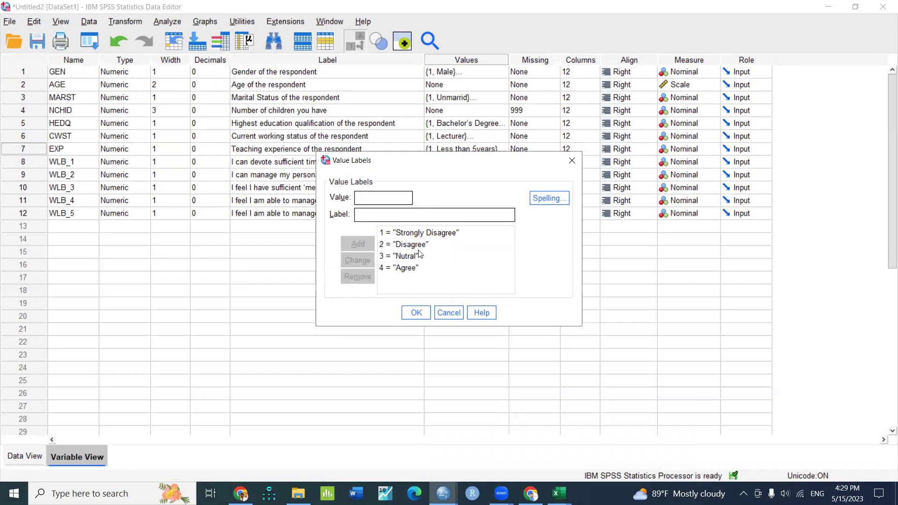
Add the value label 5 = "Strongly Agree" for WLB_1 by reusing the "Strongly Disagree" entry, and apply the value labels.
click(422, 233)
double_click(358, 198)
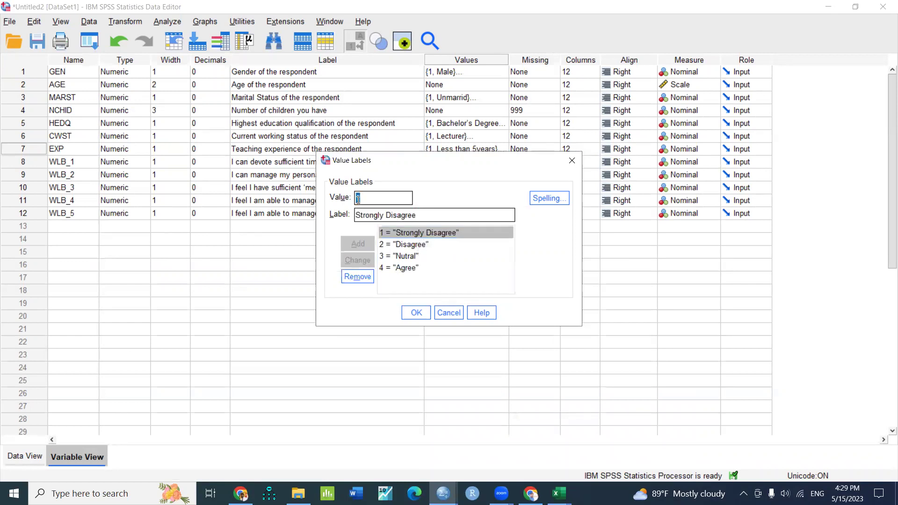
text(5)
drag(388, 215, 400, 218)
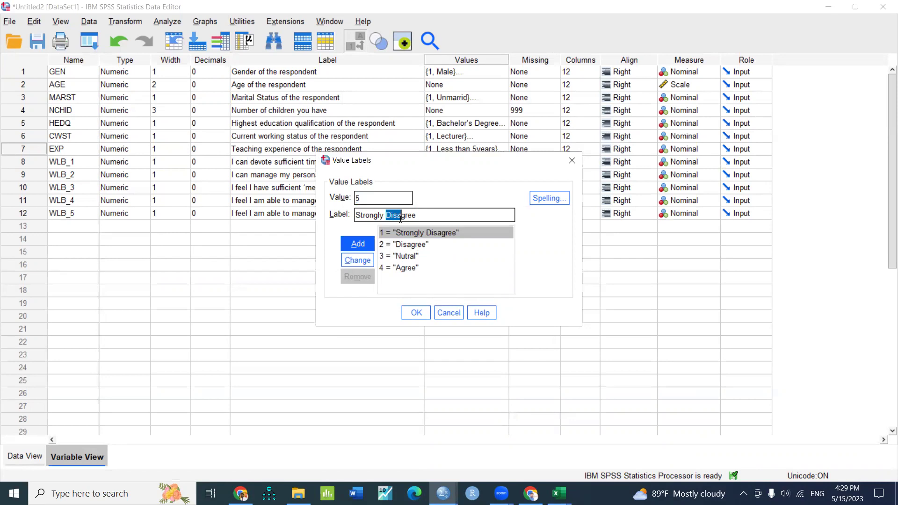
text(A)
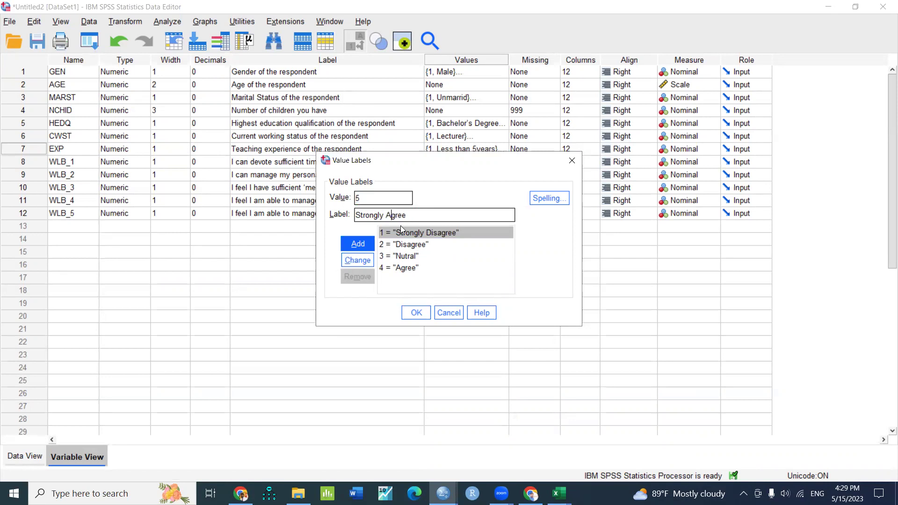
click(363, 244)
click(416, 312)
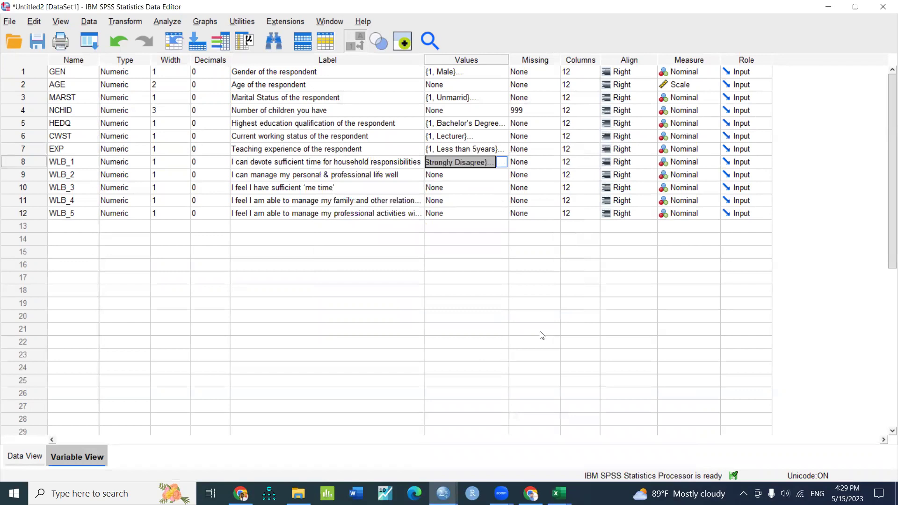
Copy the value labels of WLB_1 to WLB_2, WLB_3, WLB_4 and WLB_5.
right_click(456, 161)
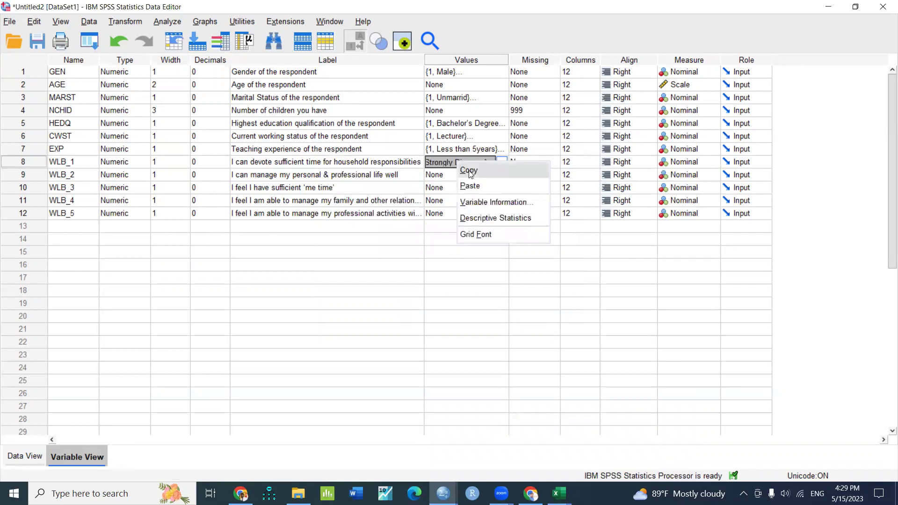
click(468, 171)
drag(466, 175, 469, 213)
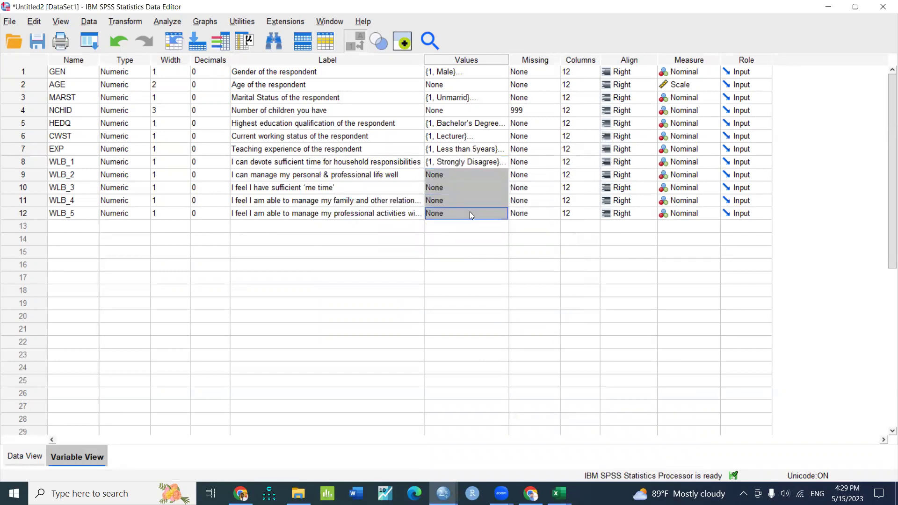
key(ctrl+v)
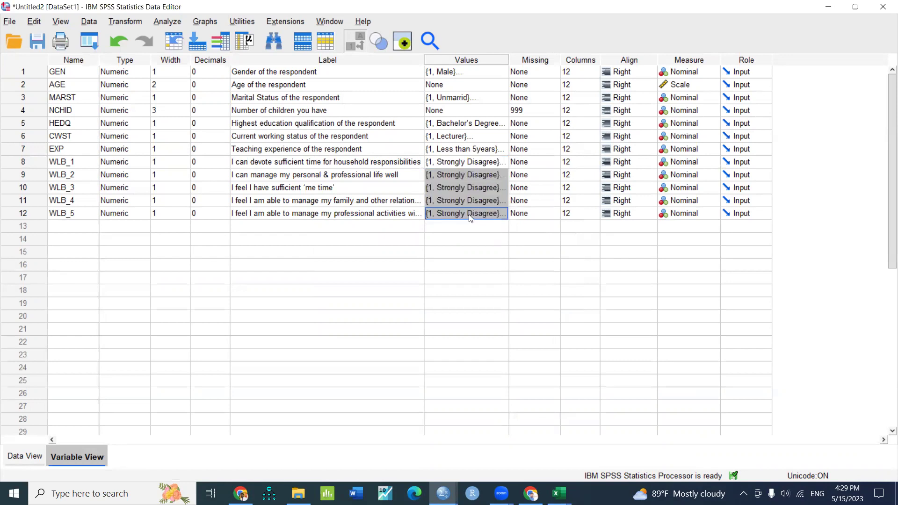
key(ctrl+z)
right_click(468, 171)
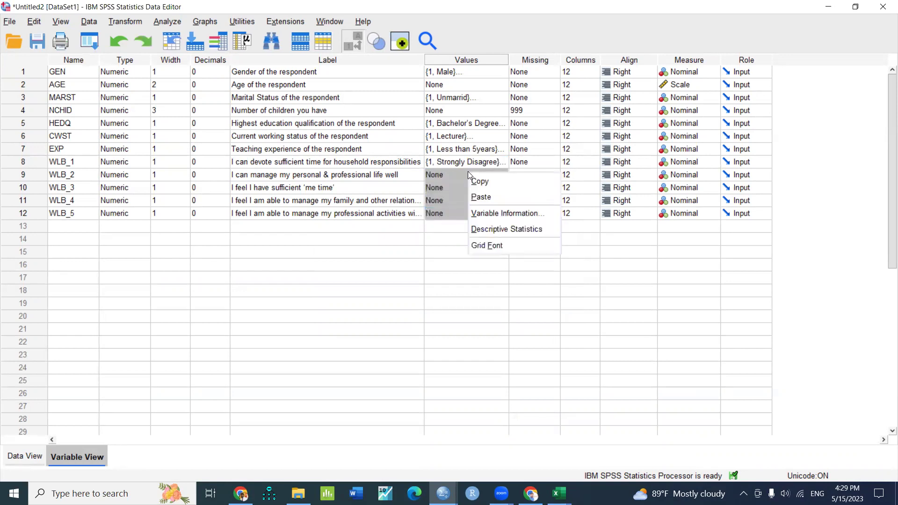
click(495, 193)
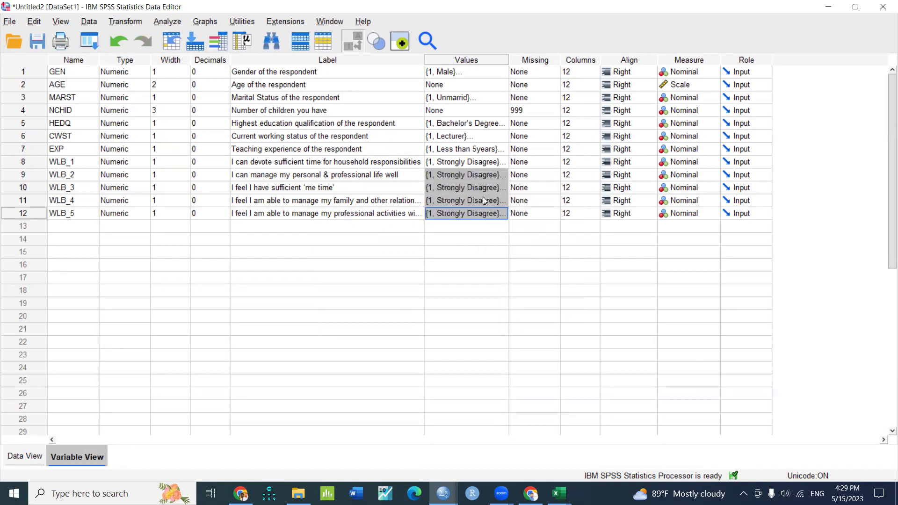
click(477, 252)
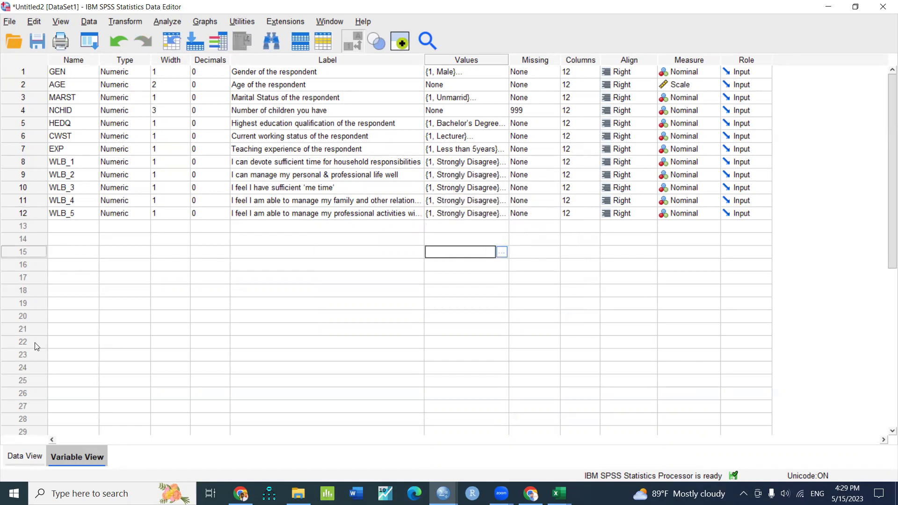
Examine how the labelled values appear in the data rows, across to WLB_5.
click(21, 457)
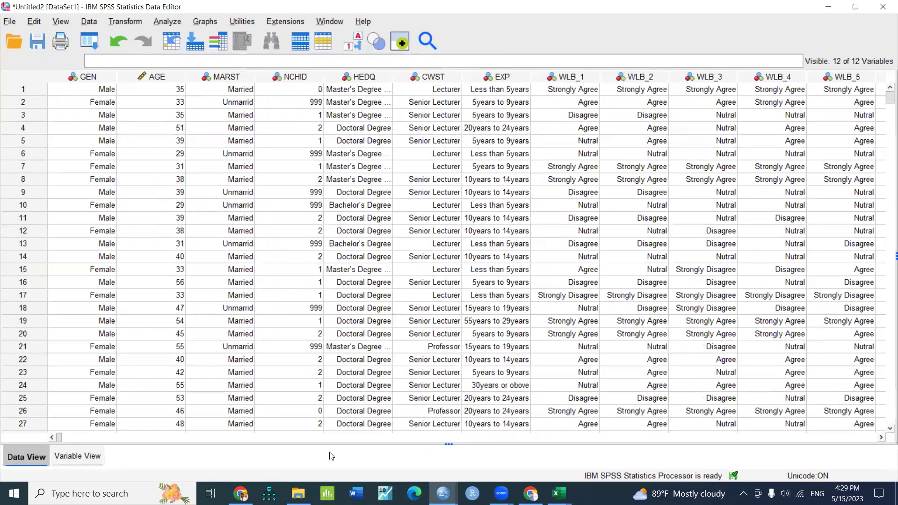
click(881, 438)
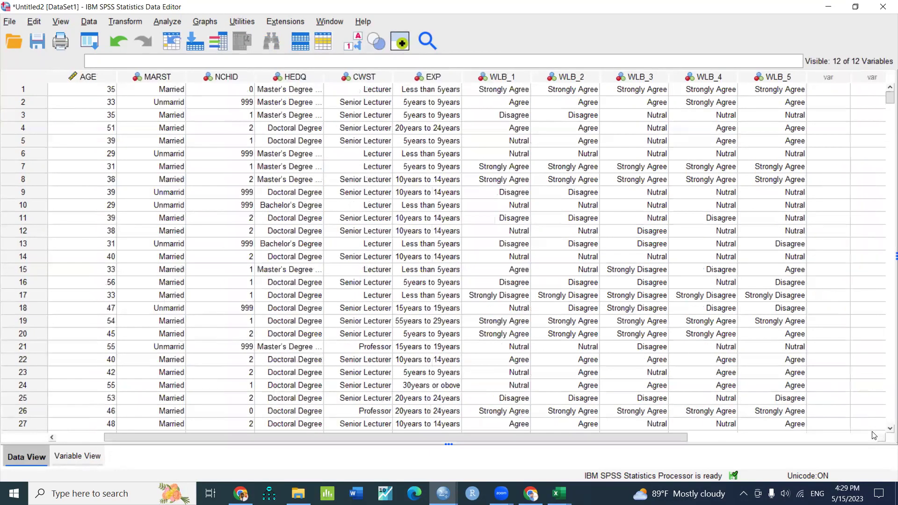
click(874, 435)
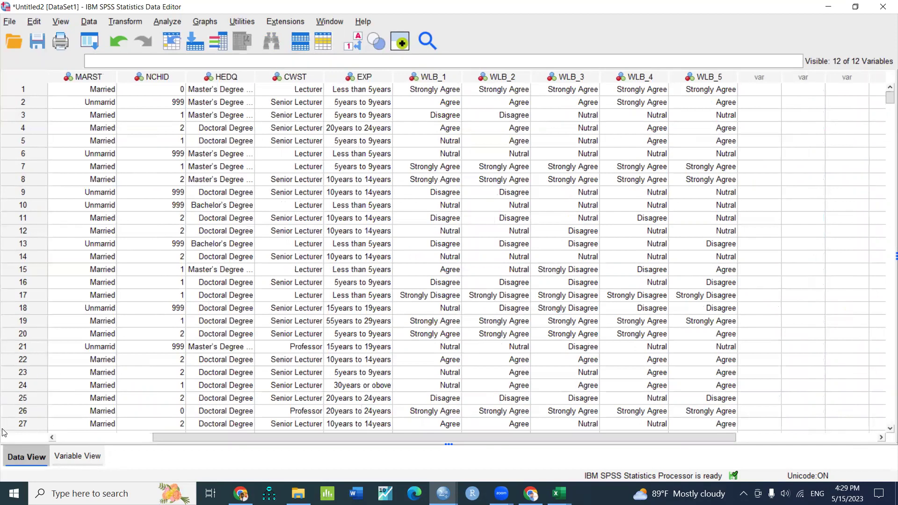
Return to the variable definitions and set the measurement level of NCHID to Scale.
click(76, 459)
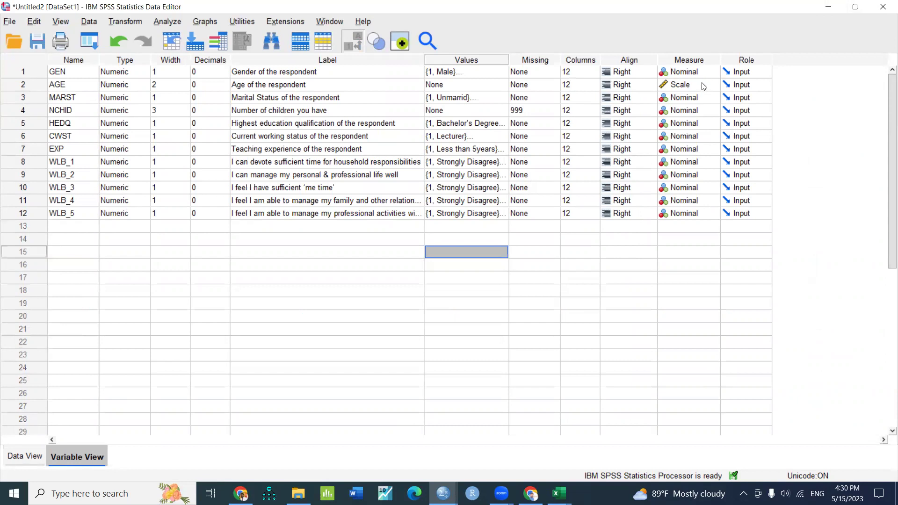
click(711, 113)
click(703, 119)
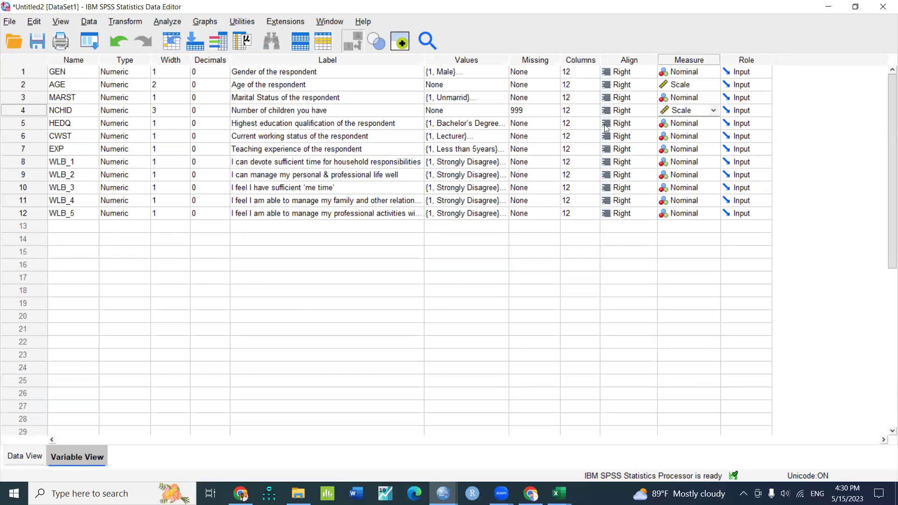
Set the measurement level of HEDQ, CWST and EXP to Ordinal.
click(711, 124)
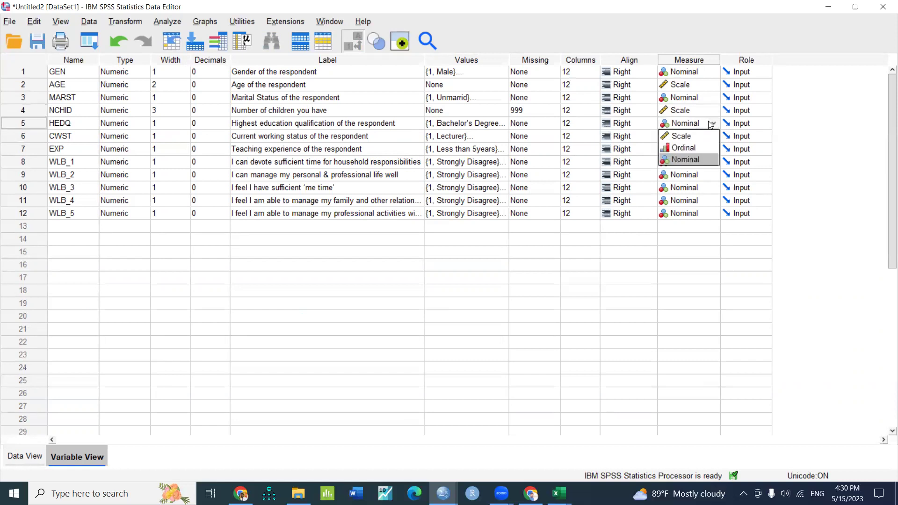
click(705, 146)
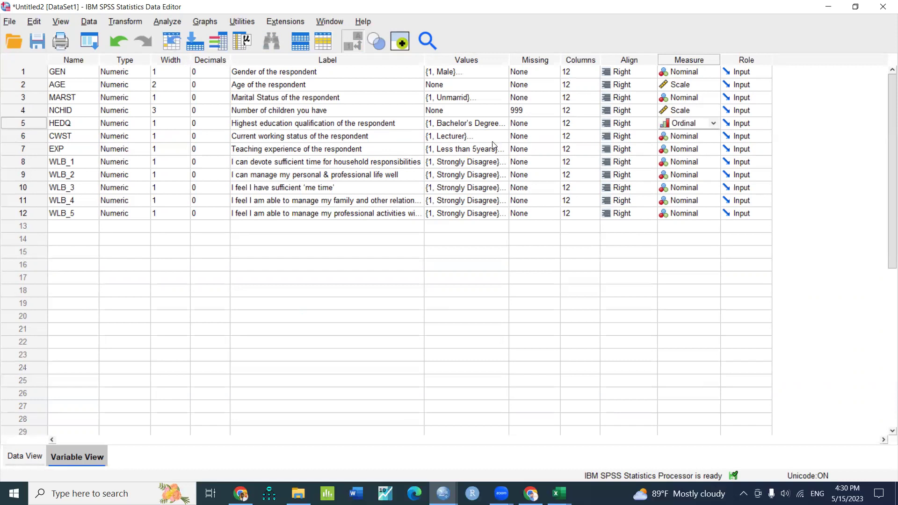
click(713, 137)
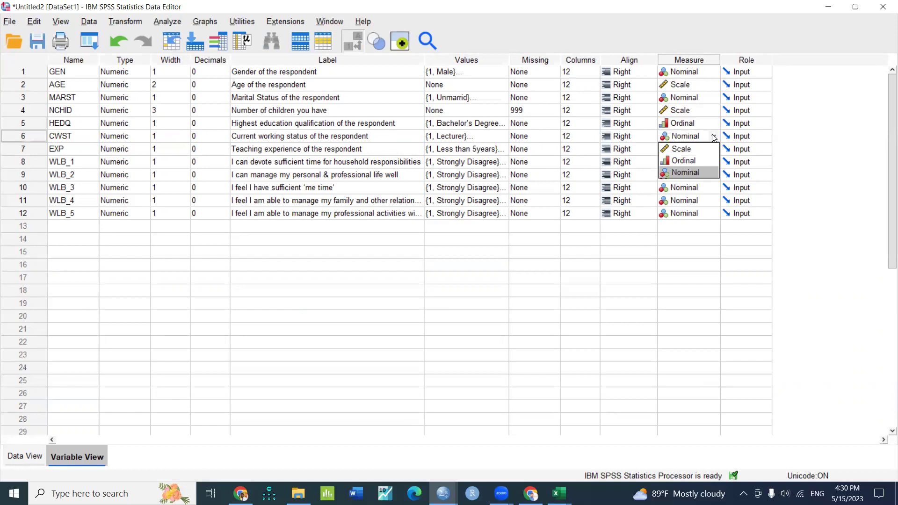
click(697, 162)
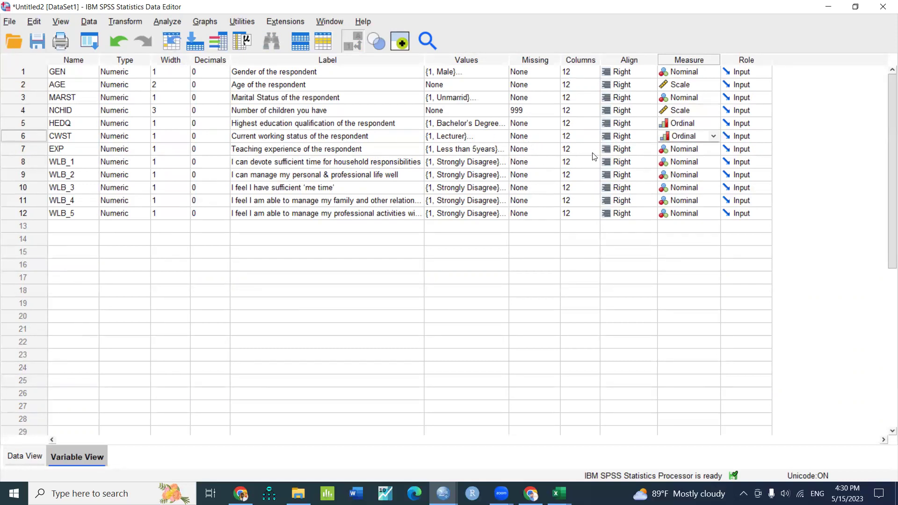
click(700, 149)
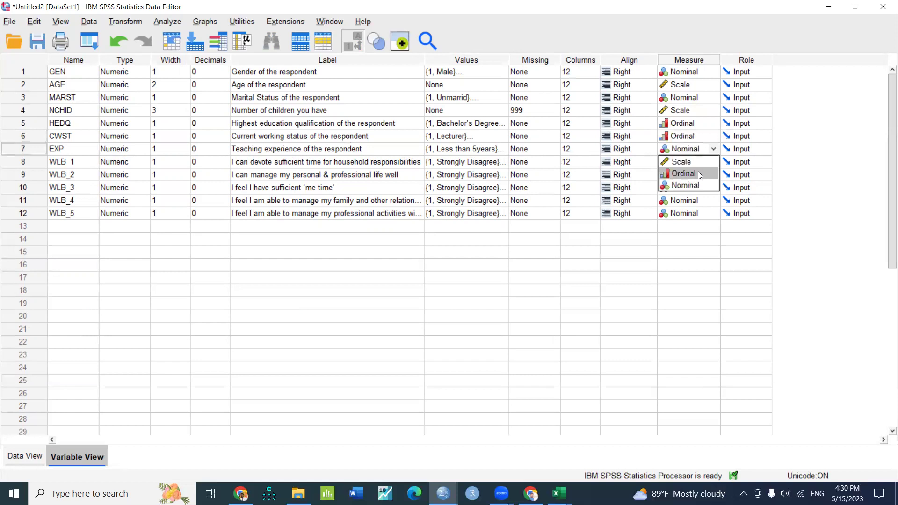
click(698, 171)
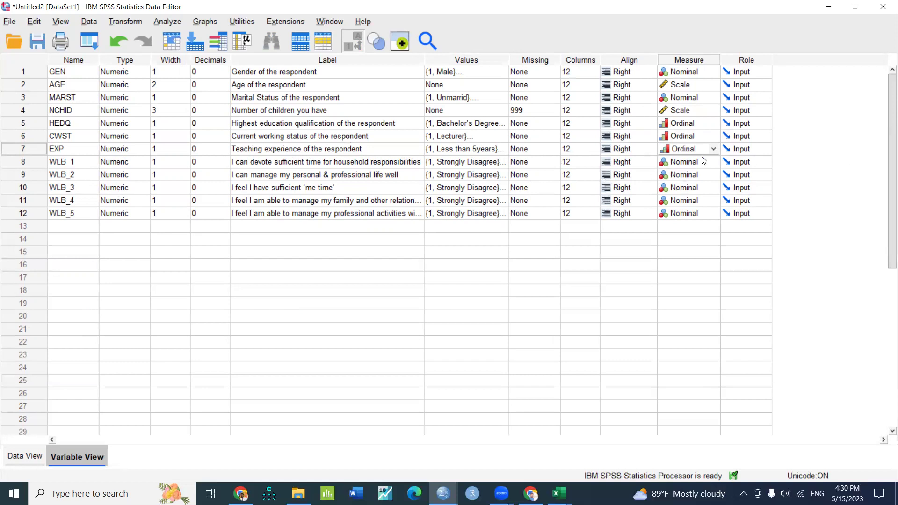
Set the measurement level of the five work-life balance items, WLB_1 to WLB_5, to Ordinal.
click(710, 161)
click(704, 183)
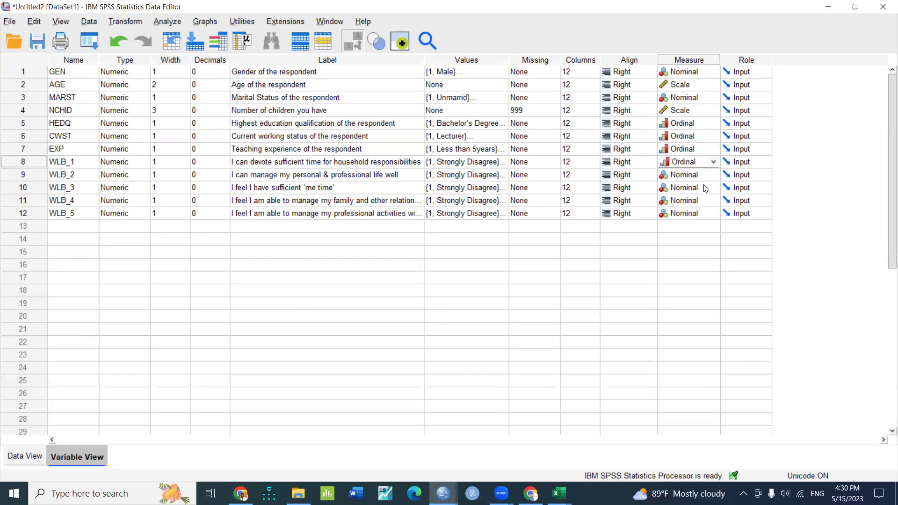
click(705, 180)
click(702, 197)
click(709, 189)
click(706, 212)
click(711, 201)
click(714, 201)
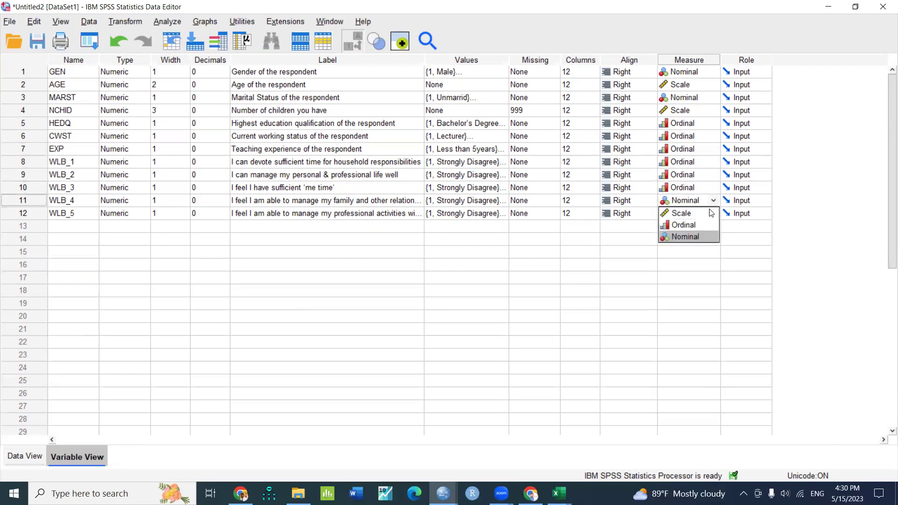
click(704, 224)
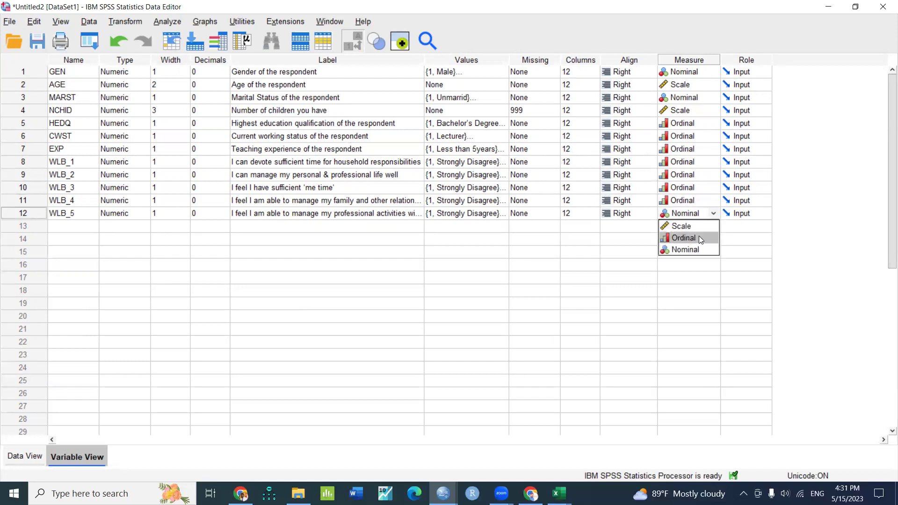
click(699, 236)
Save the dataset as "Sample Database" in SPSS Statistics (*.sav) format on Academic (D:), and show its data rows.
click(37, 41)
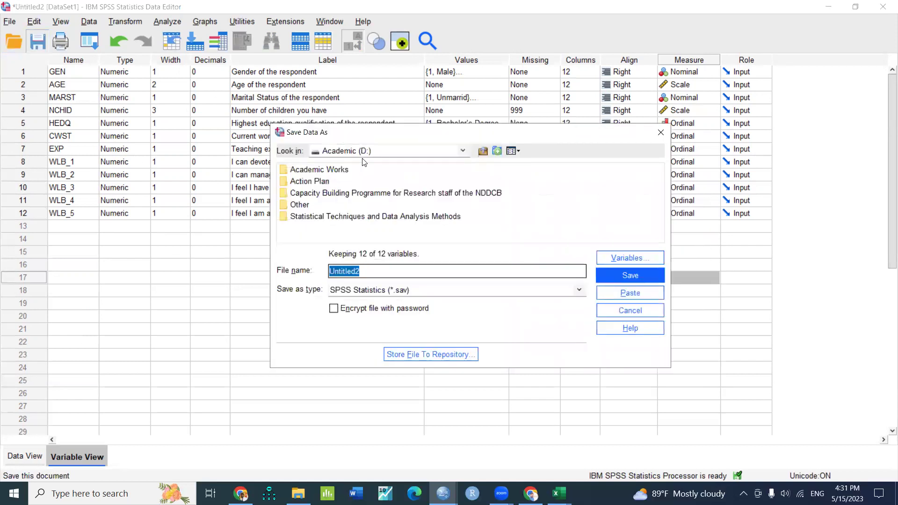
text(Data)
key(BackSpace)
key(BackSpace)
key(BackSpace)
key(BackSpace)
text(sample Database)
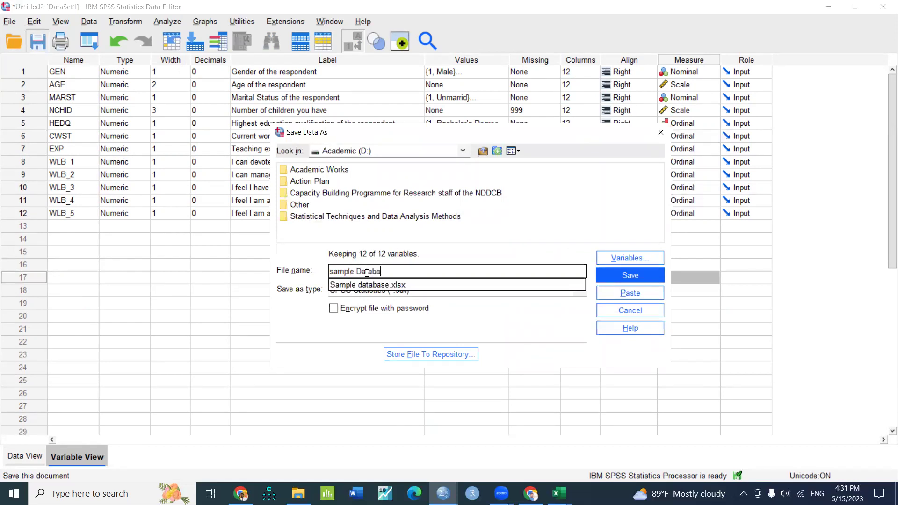
click(330, 276)
key(Delete)
text(S)
click(641, 276)
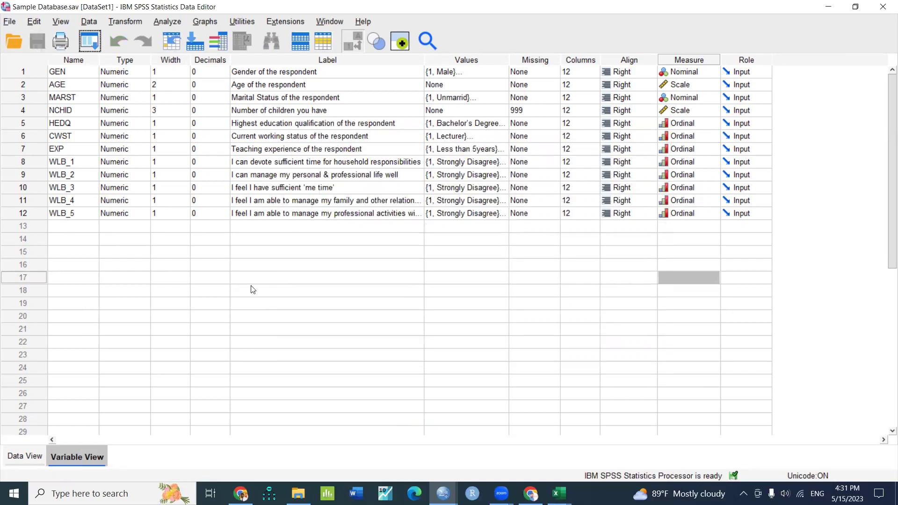
click(21, 456)
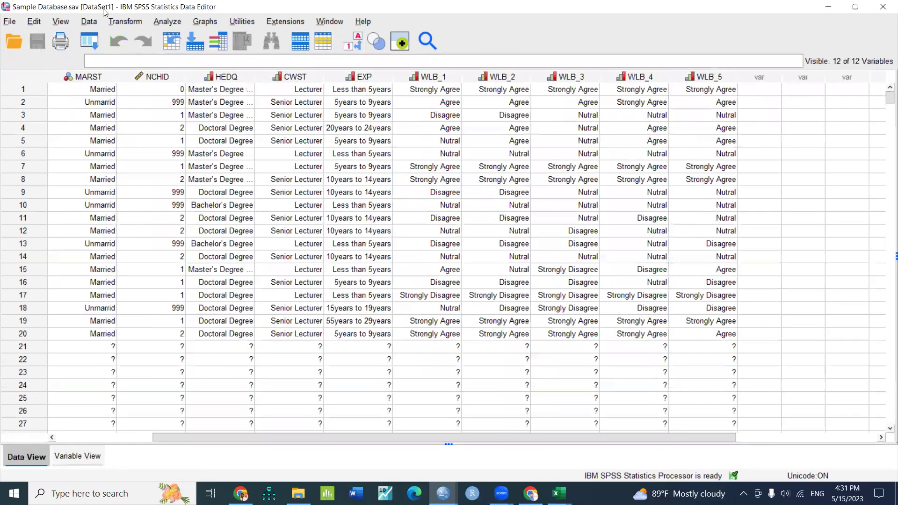